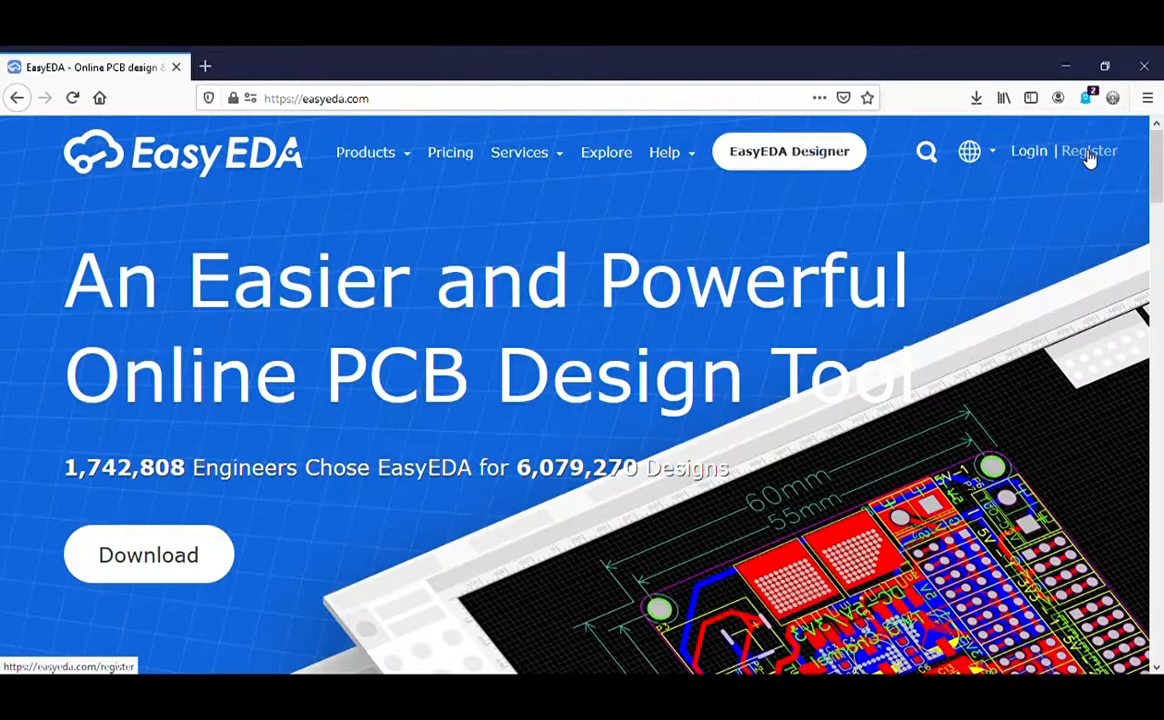
Step: Open the EasyEDA account registration form and scroll down through it
click(1090, 158)
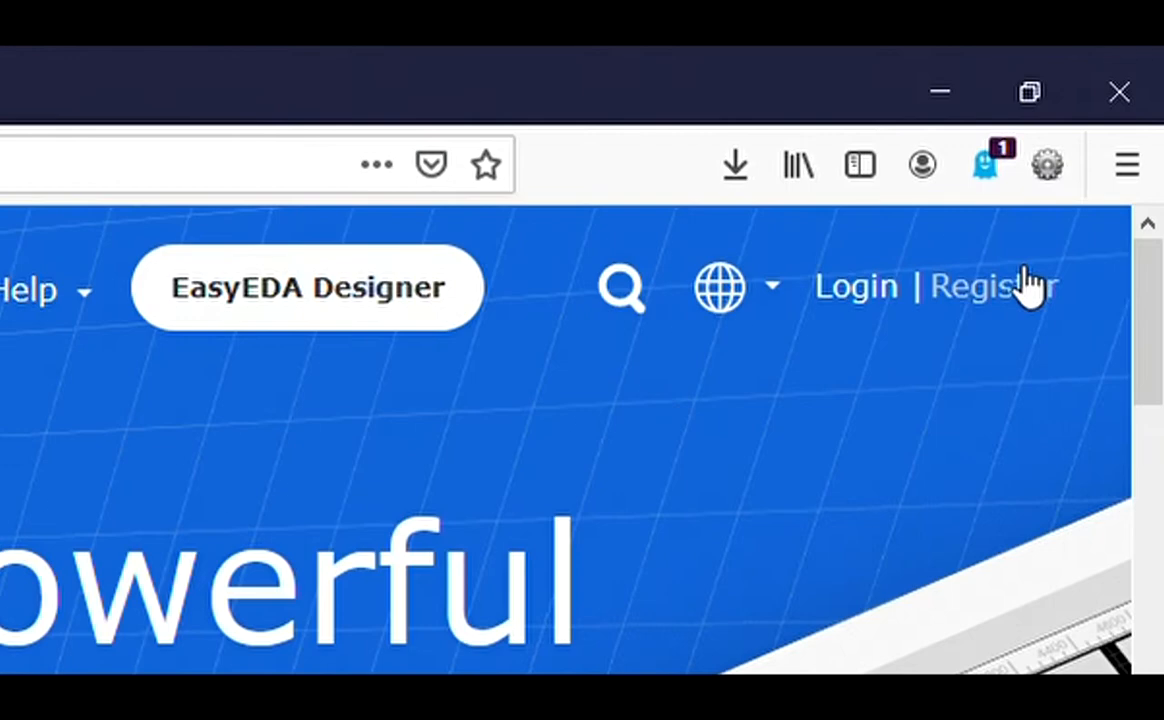
click(1104, 150)
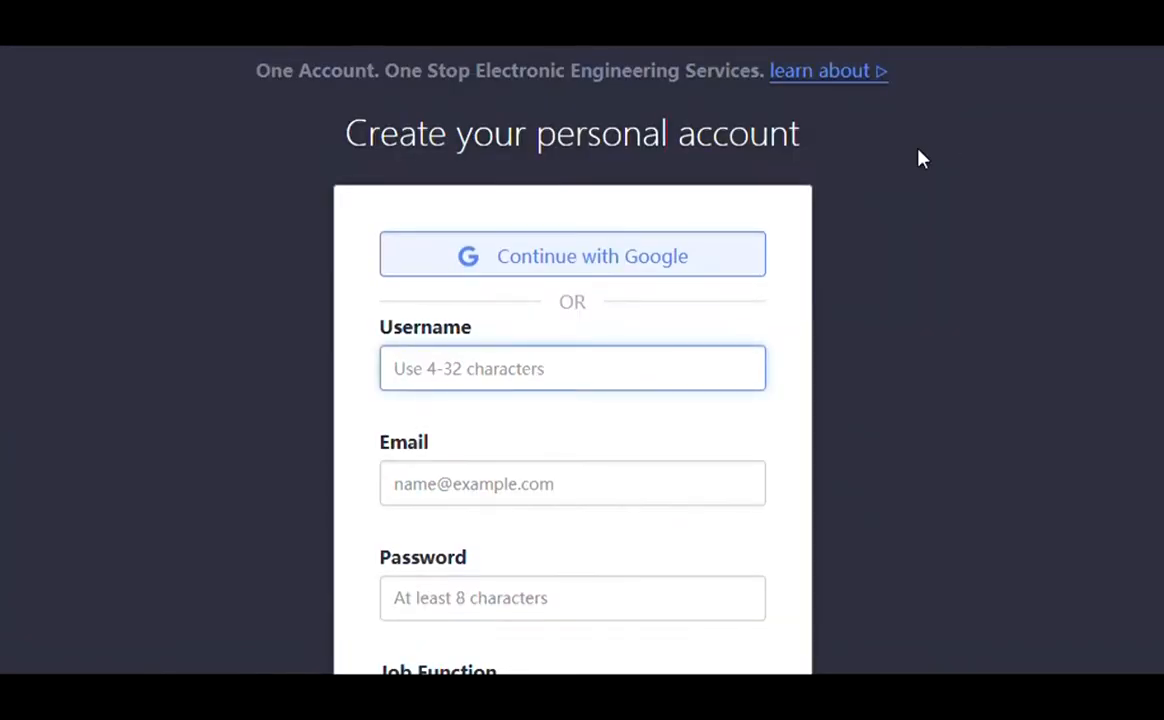
scroll(920, 158, down, 1)
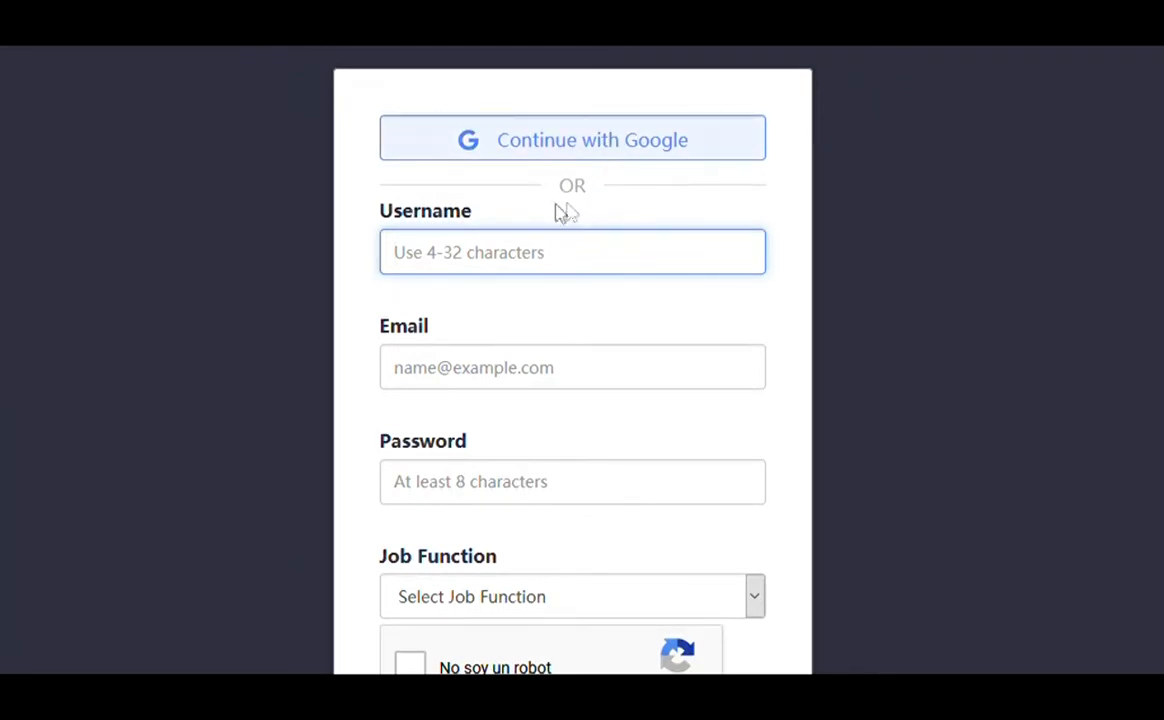
scroll(498, 214, down, 1)
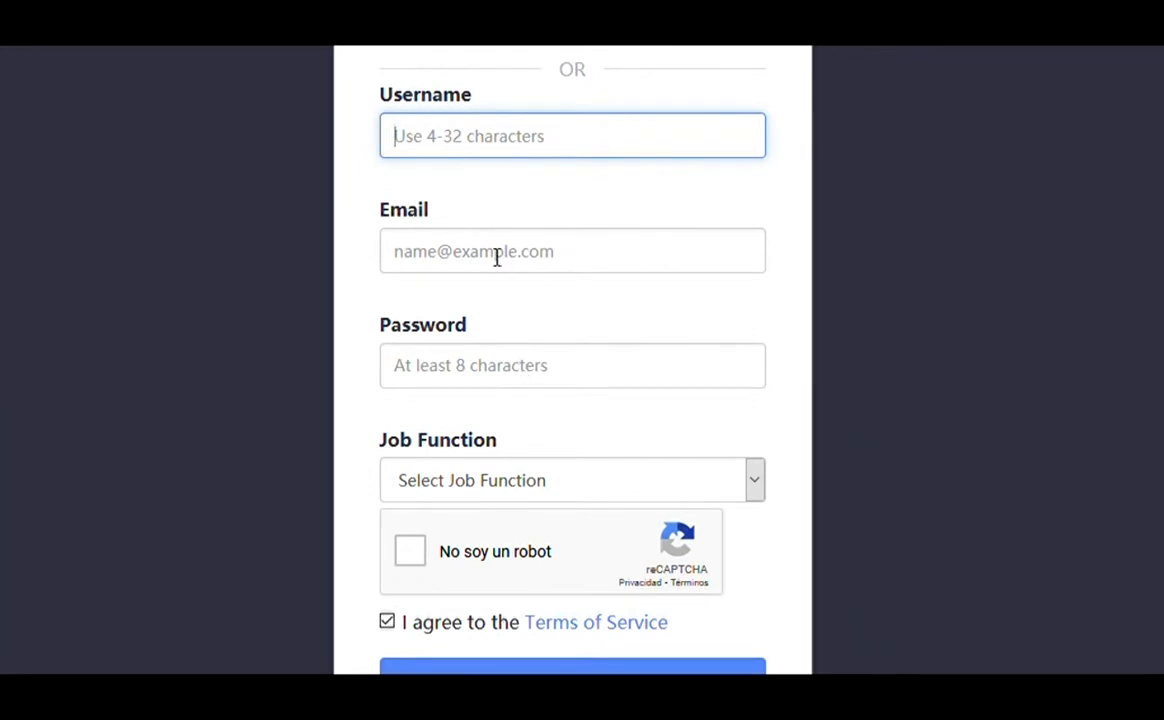
scroll(498, 230, down, 2)
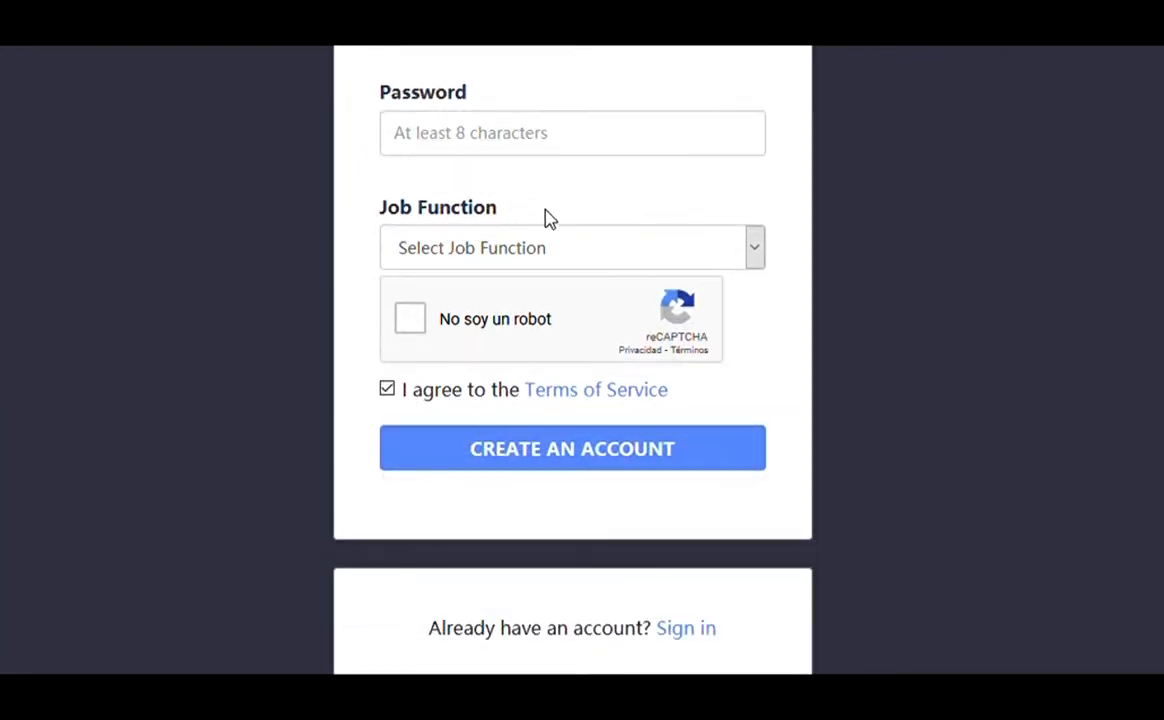
scroll(753, 390, down, 2)
Step: Switch to sign-in and log in with an existing EasyEDA account
click(703, 397)
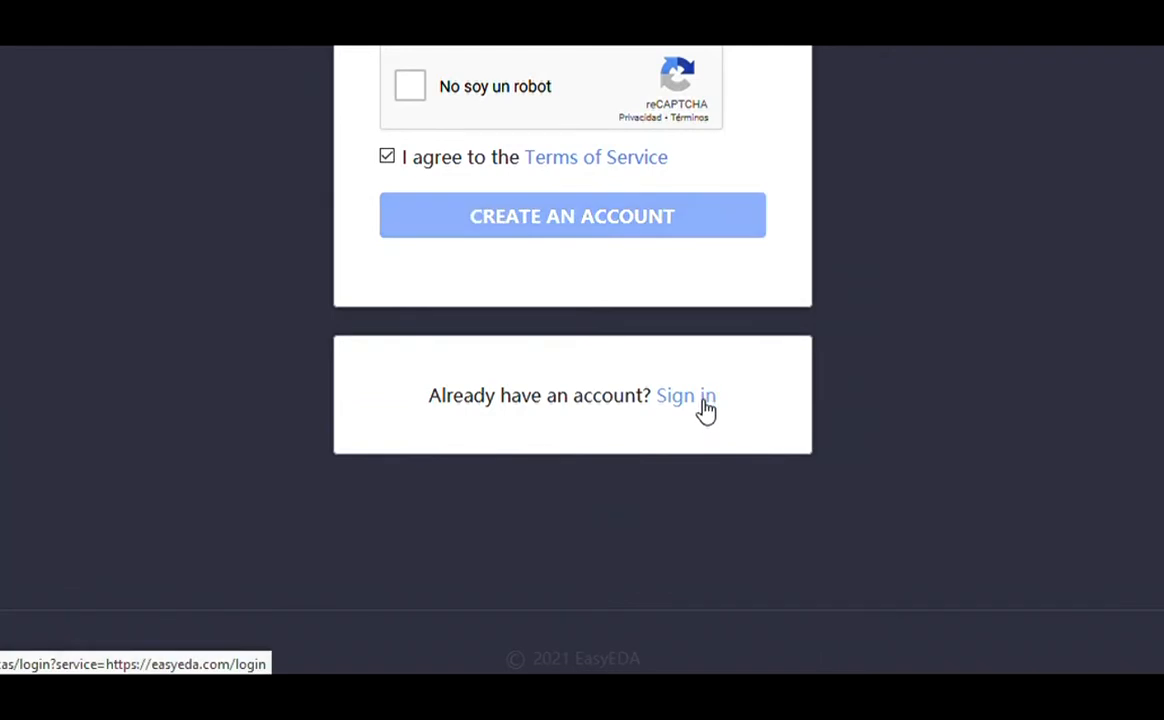
scroll(618, 305, down, 1)
scroll(618, 305, down, 2)
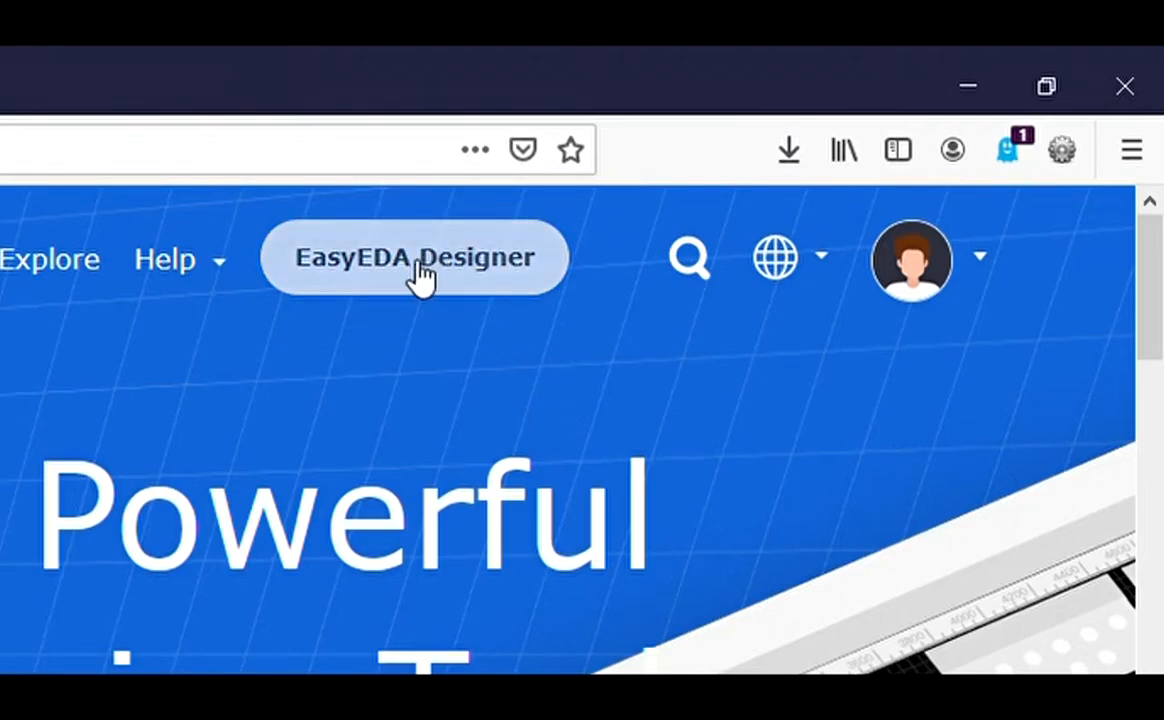
Step: Launch EasyEDA Designer and create a new project via Archivo > Nuevo > Proyecto
mouse_move(1003, 260)
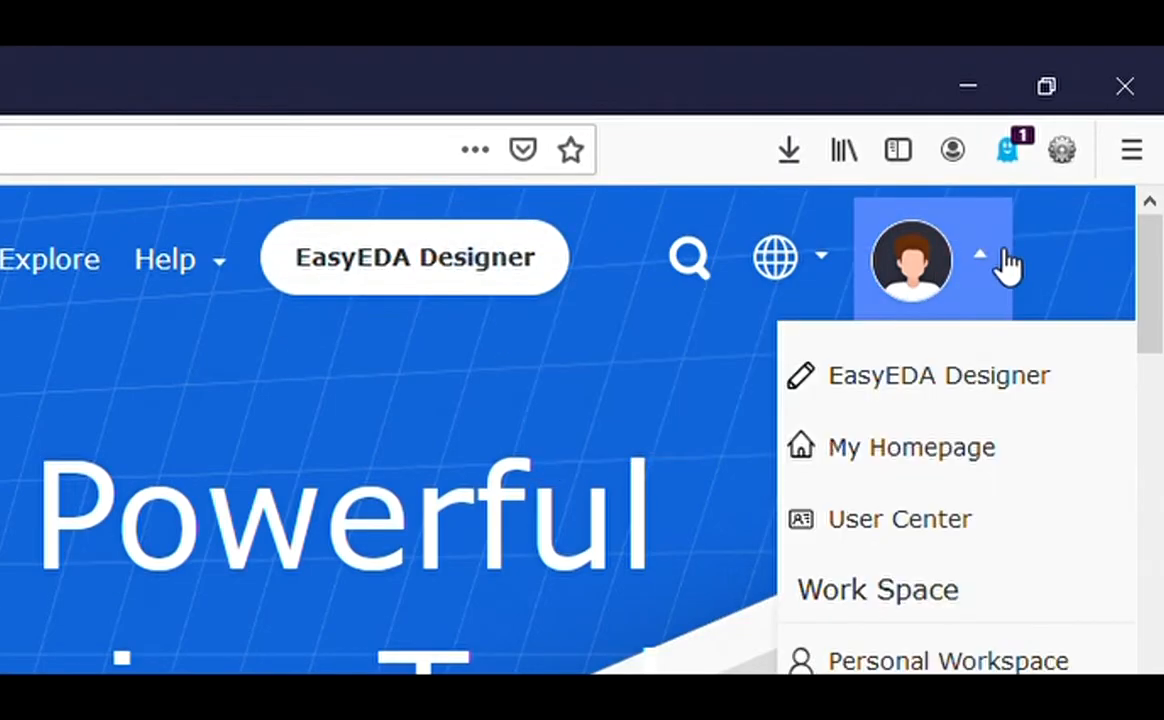
click(912, 380)
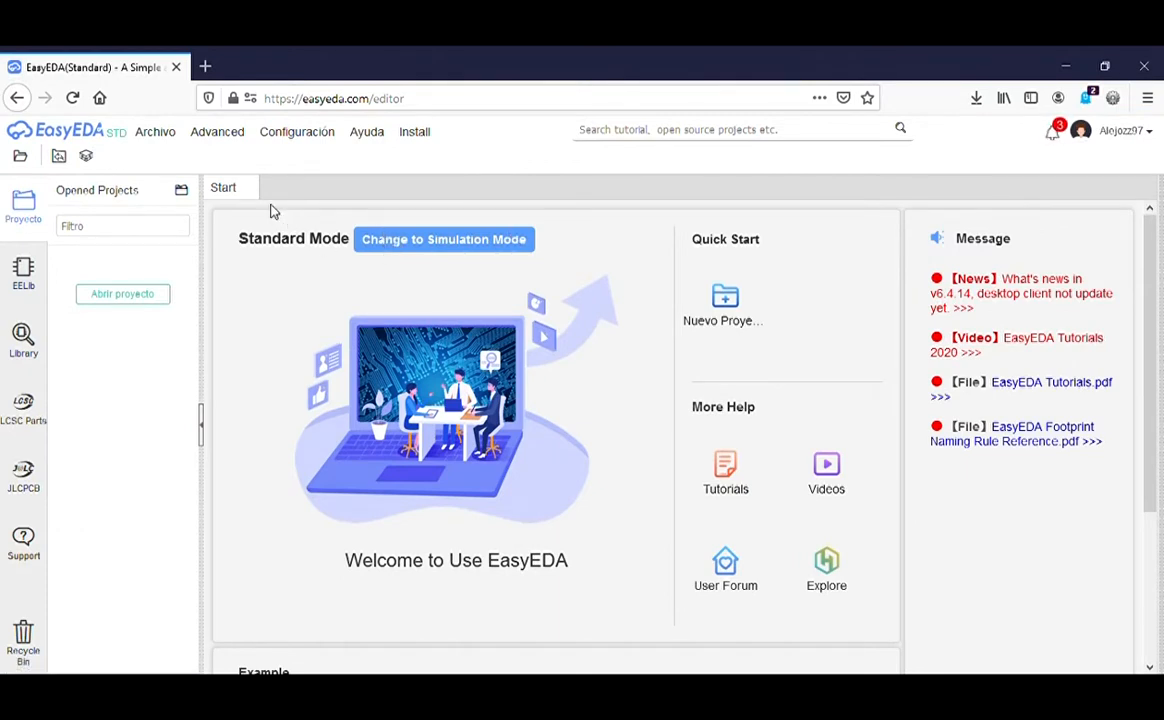
click(154, 133)
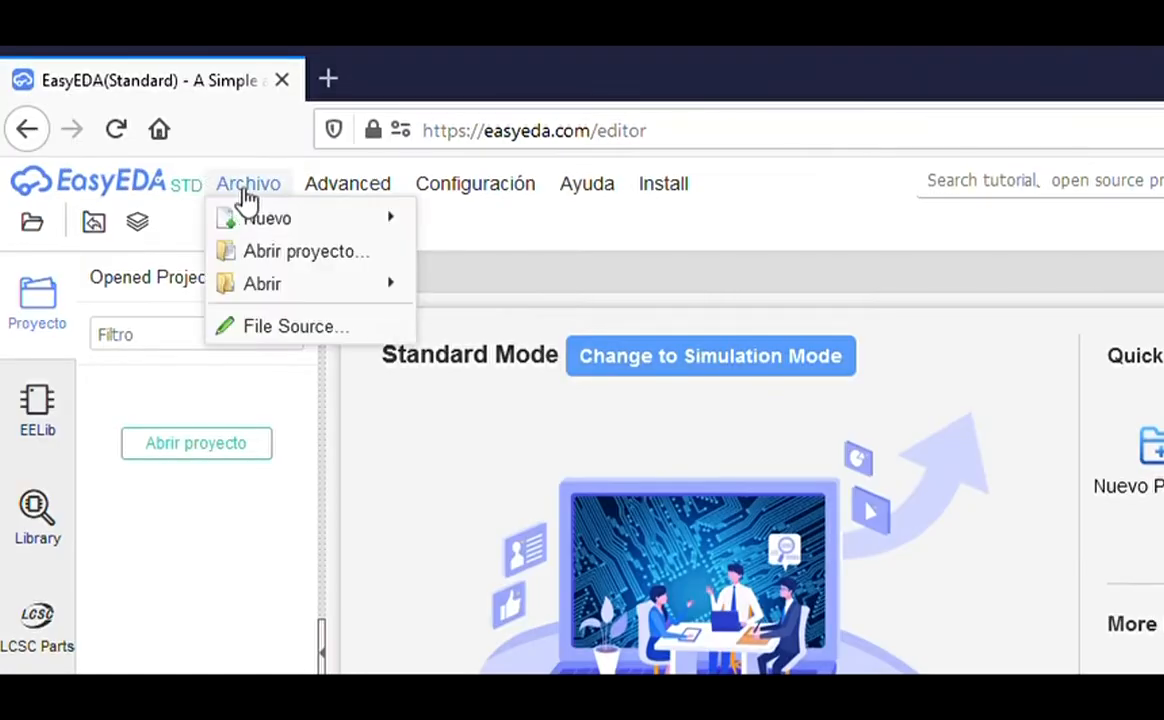
mouse_move(270, 221)
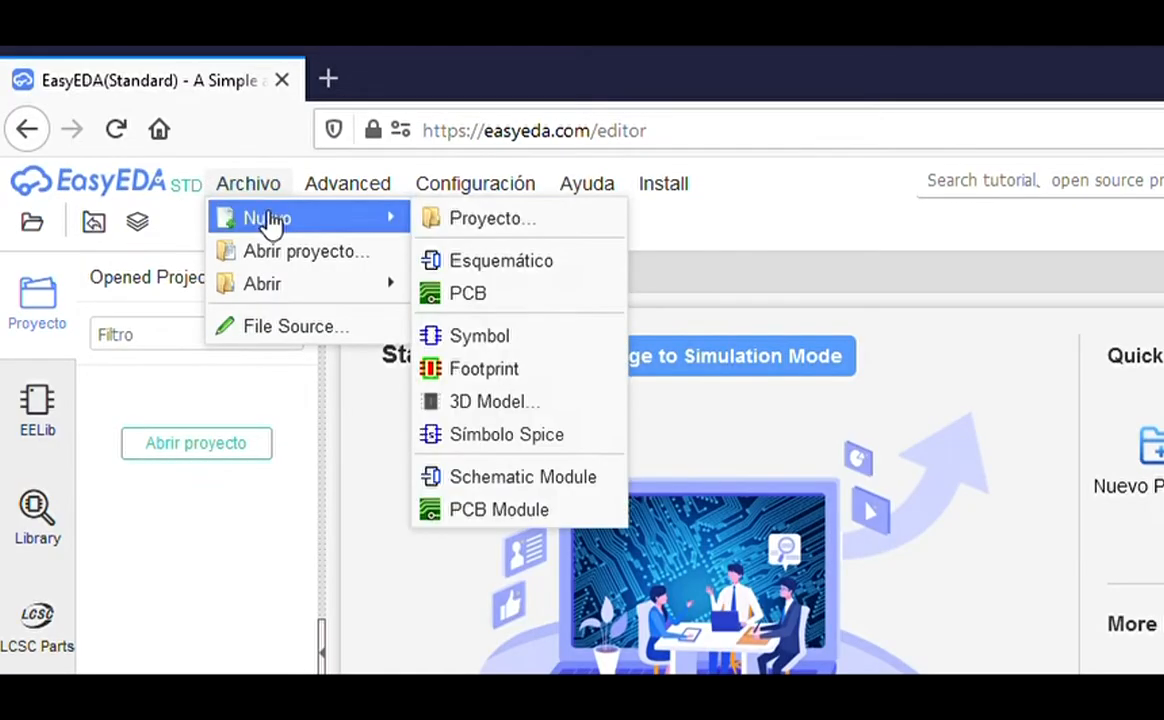
click(513, 232)
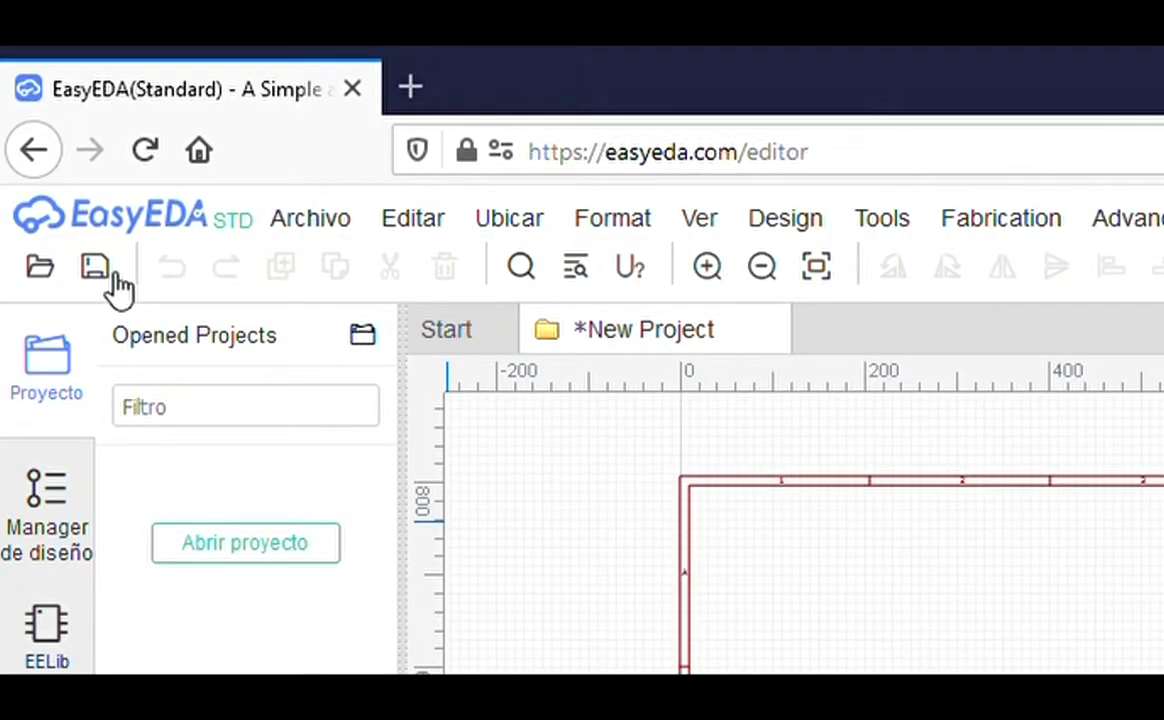
Step: Save the new project with the title 'Circuito1'
click(47, 157)
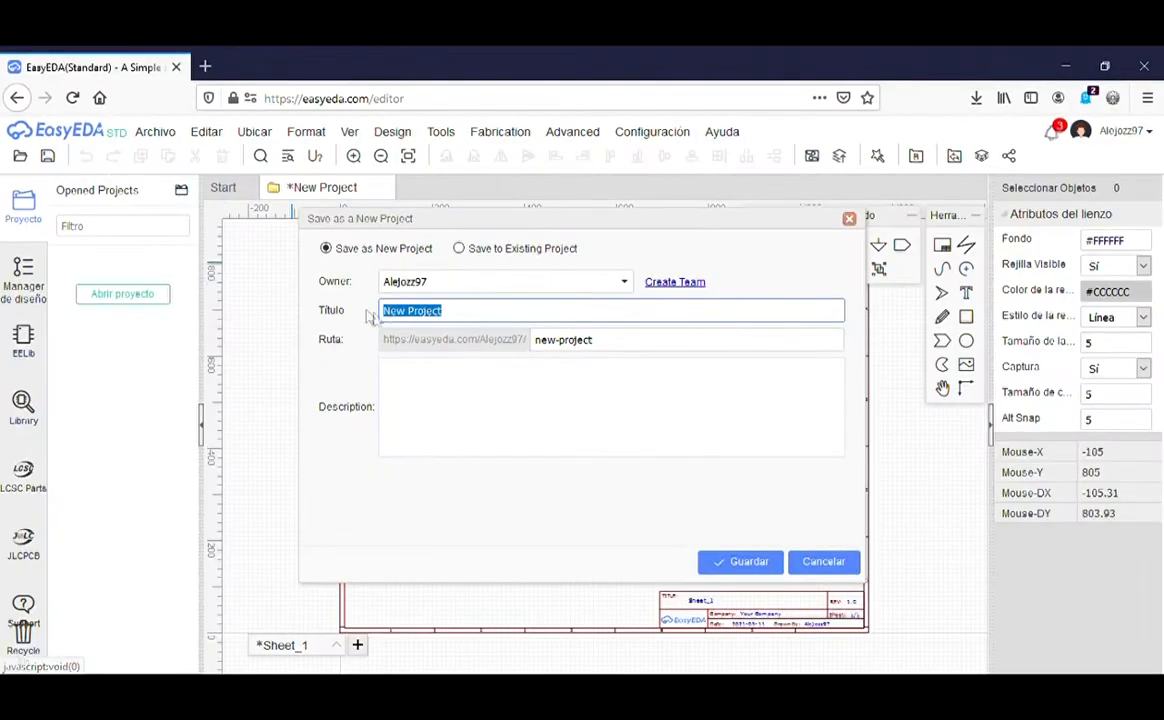
text(Circuito1)
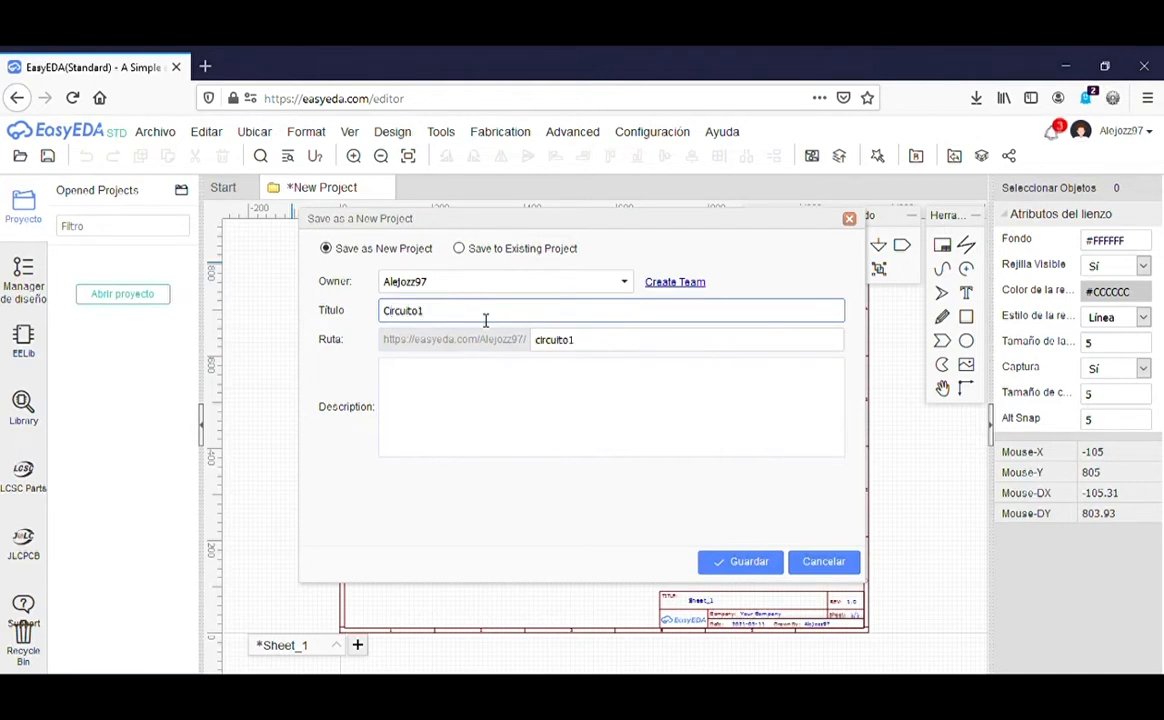
click(766, 563)
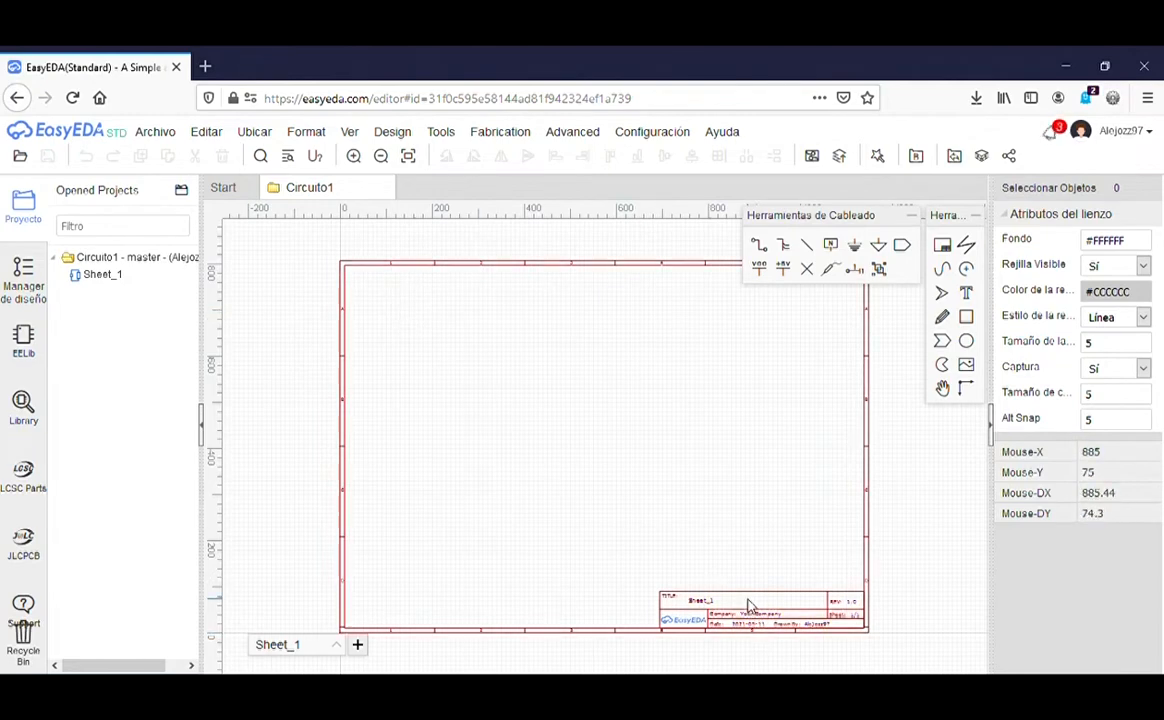
scroll(700, 620, up, 5)
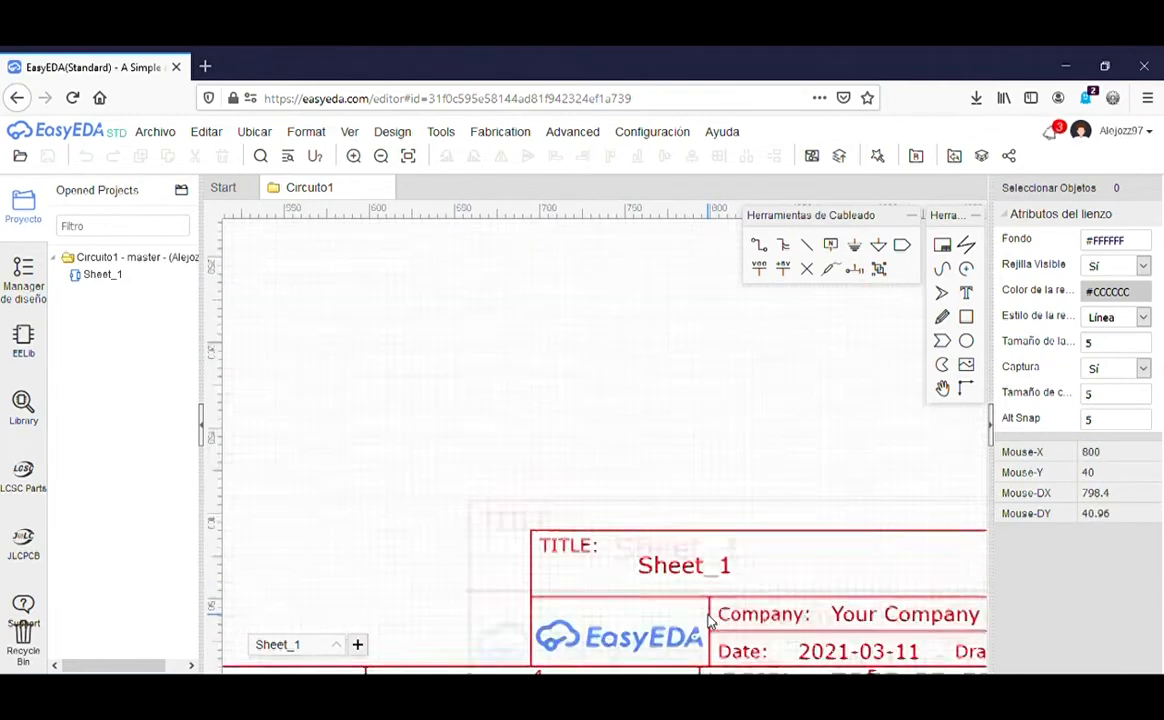
scroll(707, 620, down, 6)
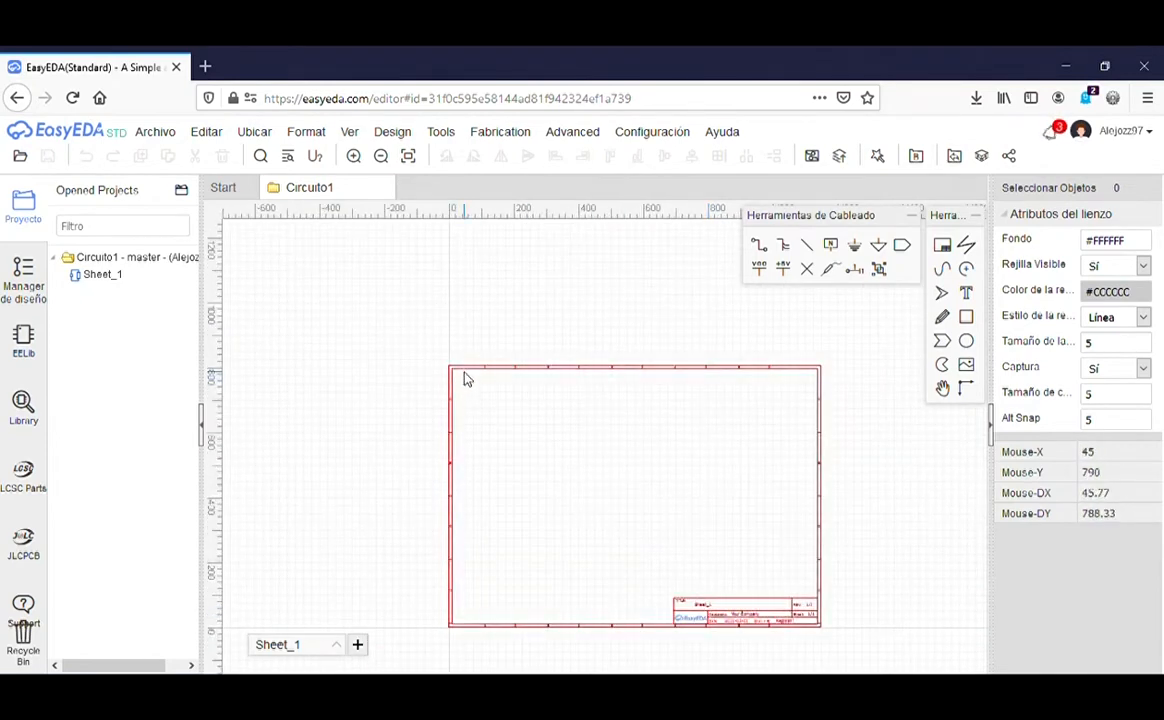
scroll(467, 384, up, 4)
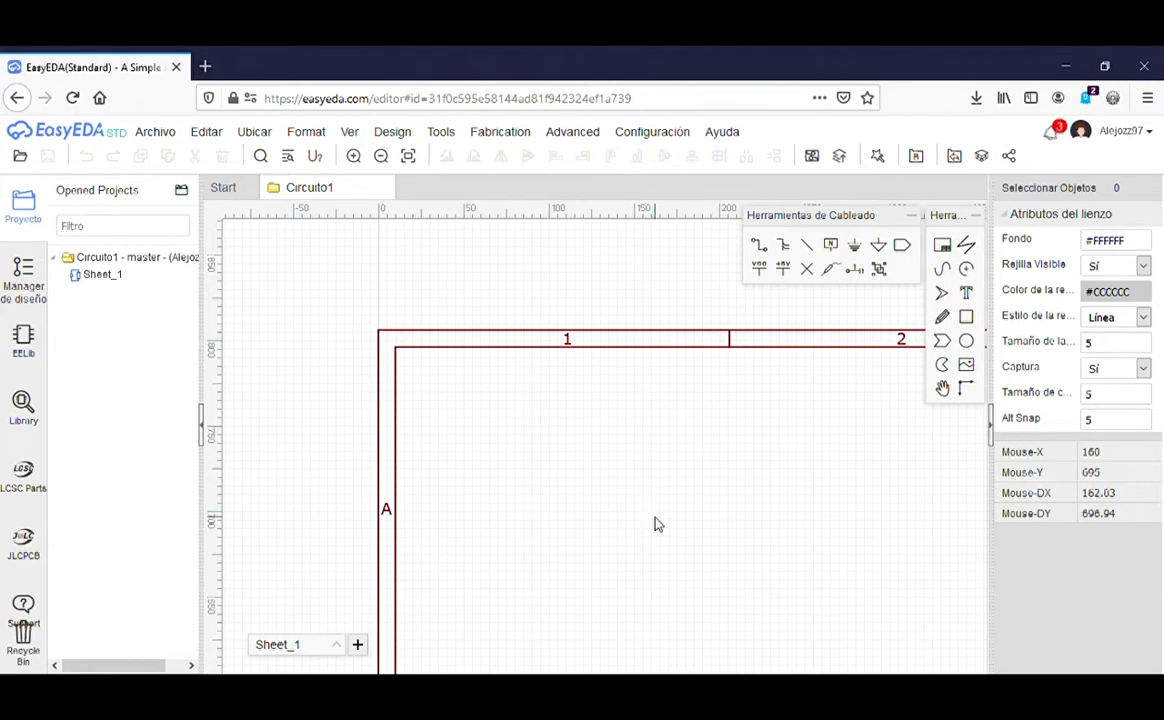
right_drag(670, 524, 476, 365)
scroll(470, 365, down, 3)
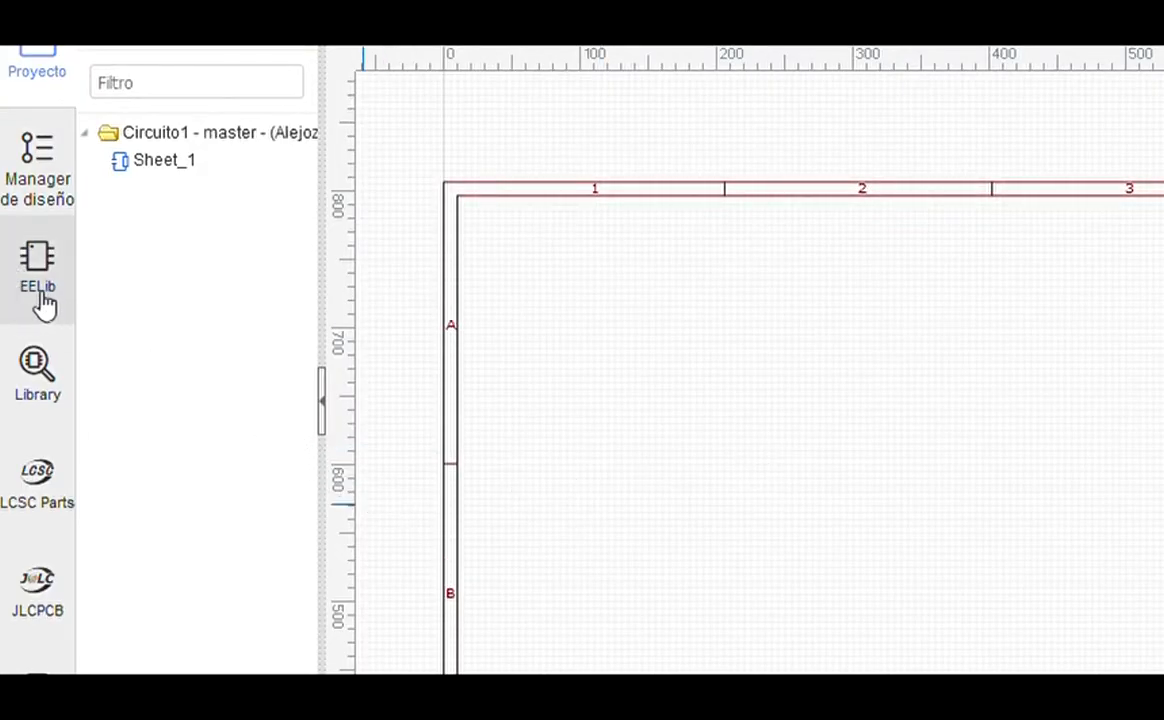
Step: In EELib, set the transistor tile to 2N3904(TO-92) and pick it up for placement
click(58, 282)
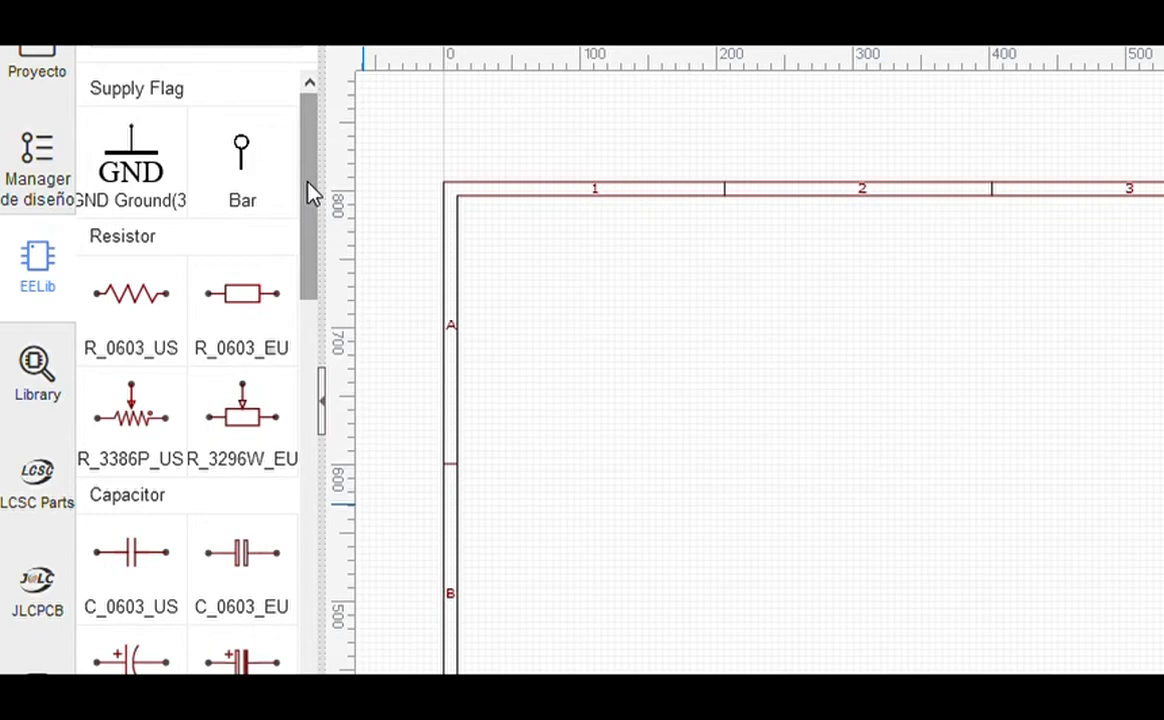
drag(311, 193, 317, 613)
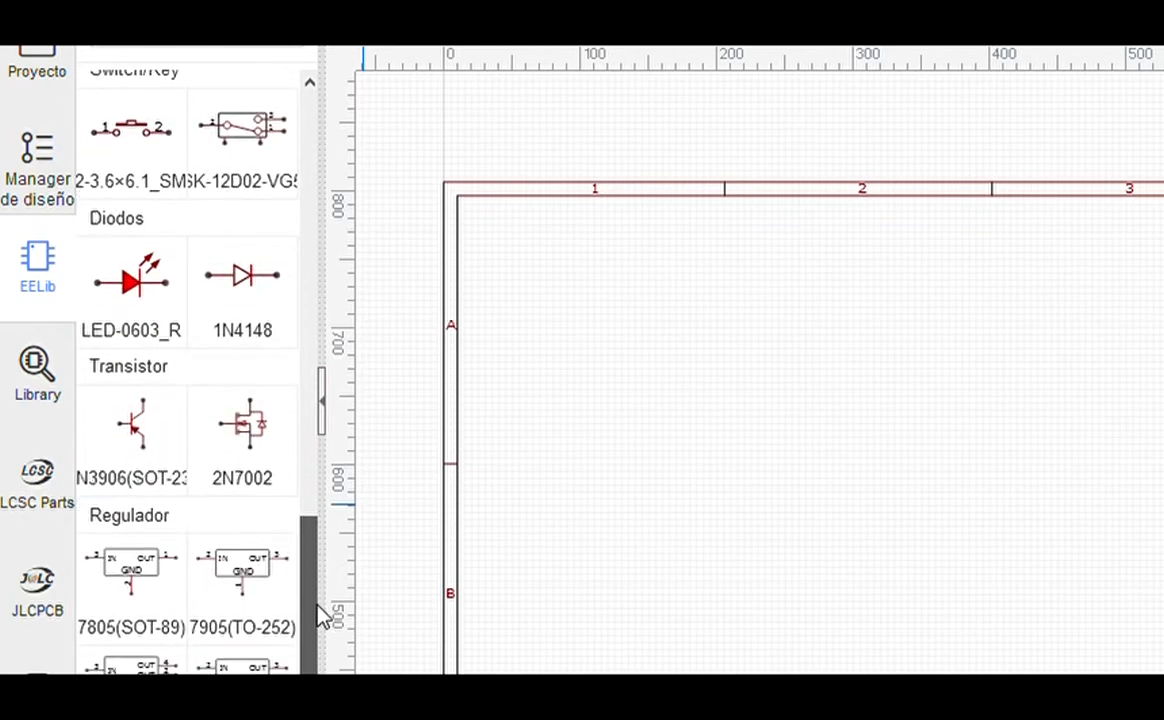
drag(317, 603, 312, 582)
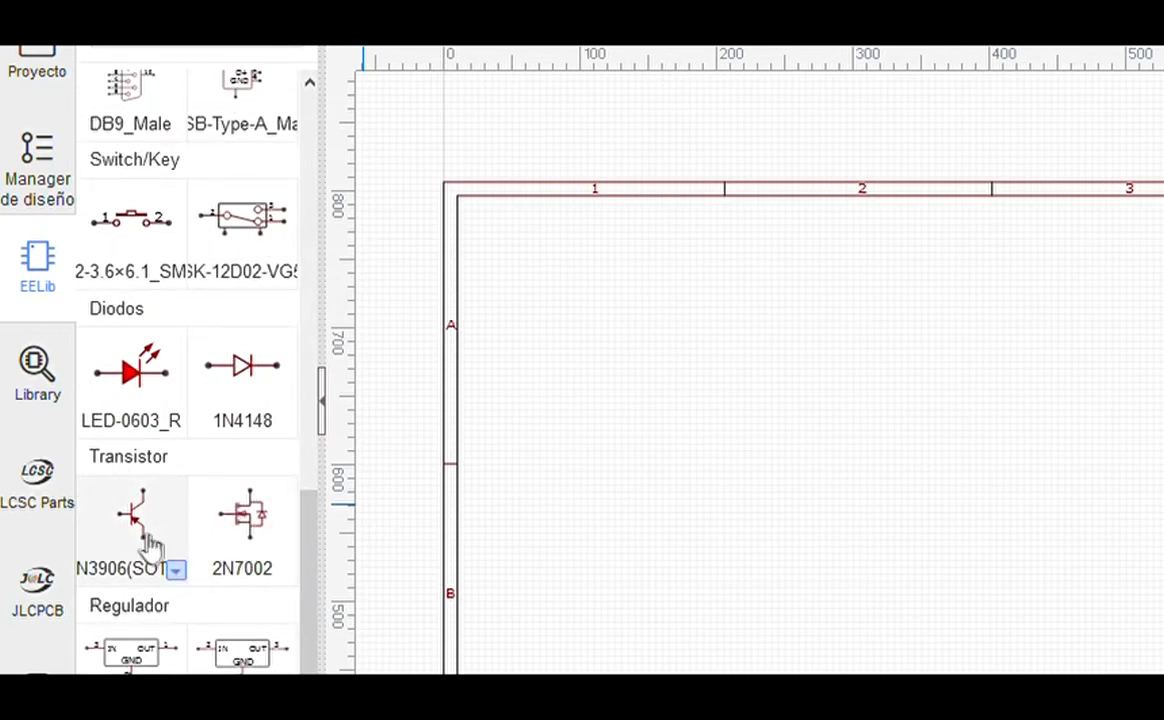
click(187, 580)
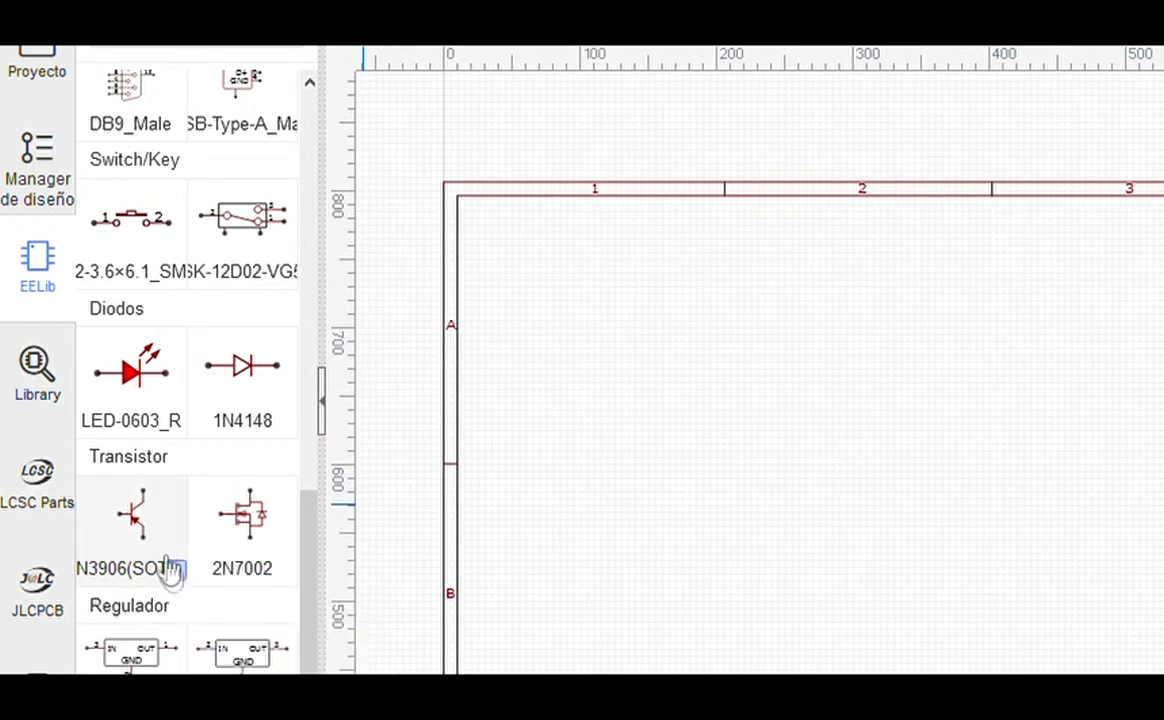
click(182, 577)
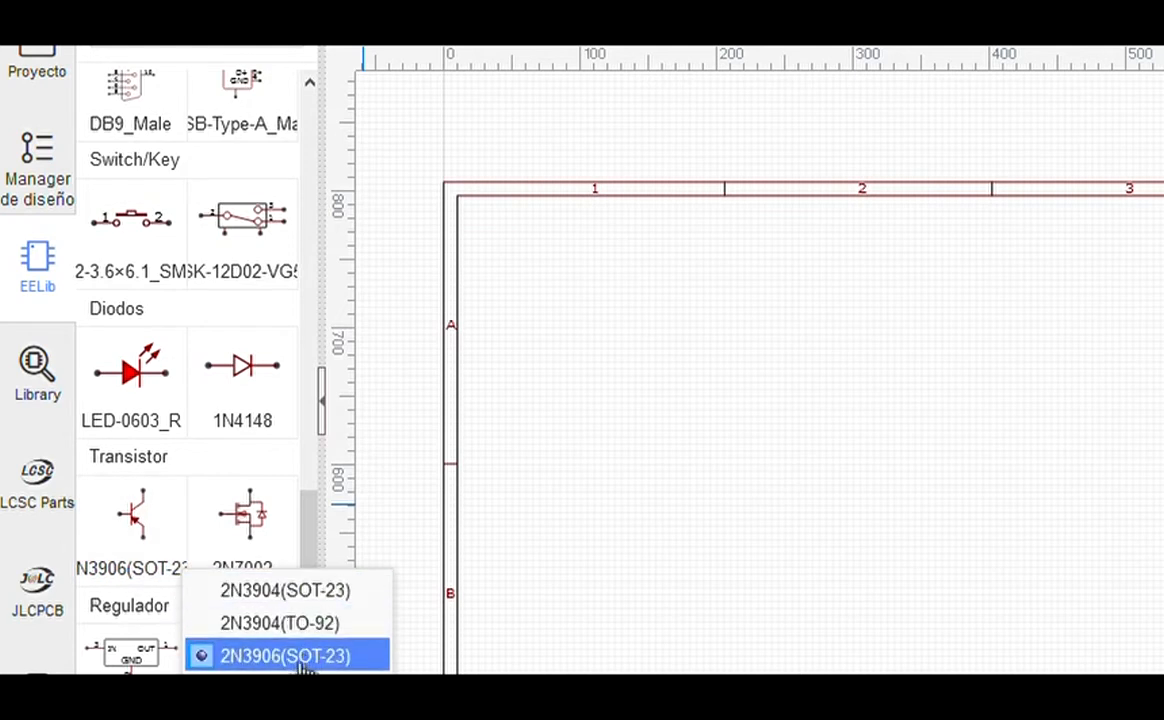
click(285, 625)
click(150, 514)
Step: Place two 2N3904 transistors, Q1 and Q2, on the sheet
click(760, 372)
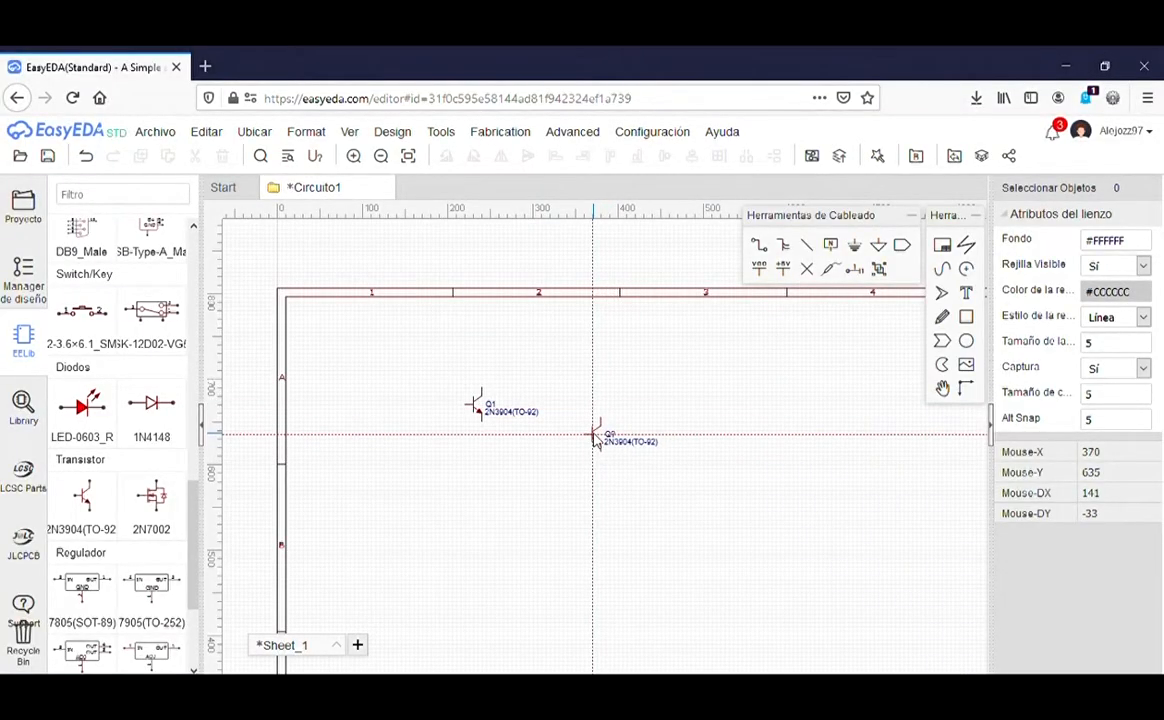
click(594, 441)
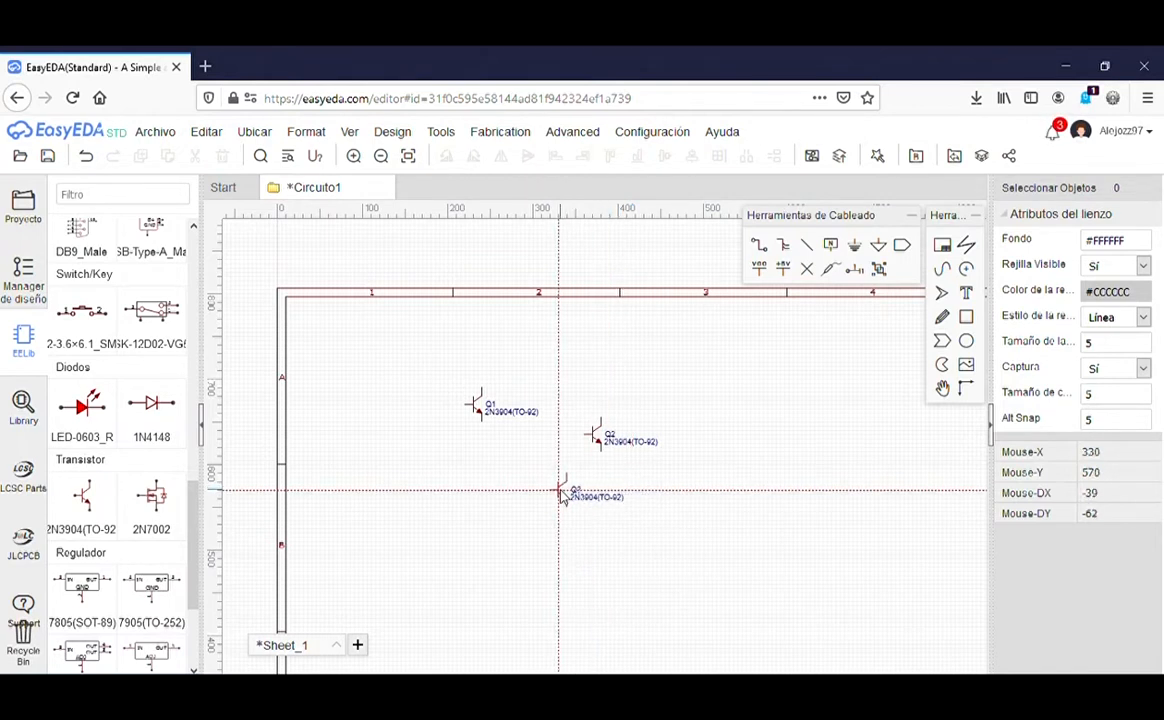
key(Escape)
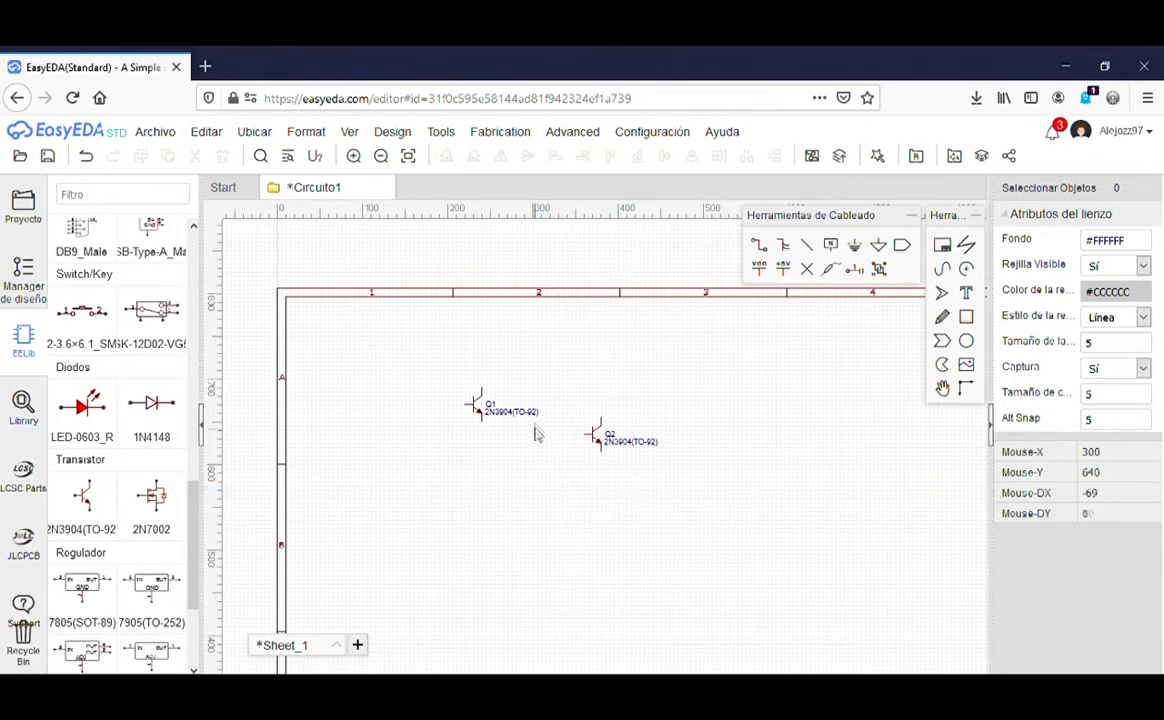
scroll(530, 421, up, 5)
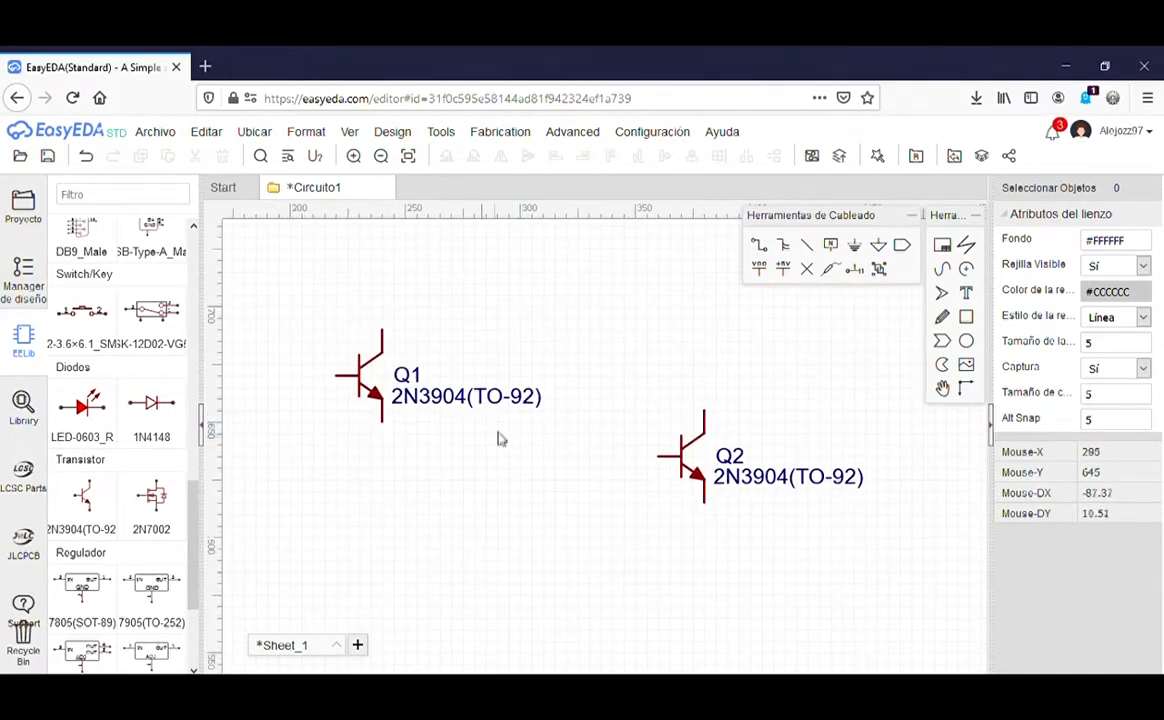
Step: Hide Q1's 2N3904(TO-92) value label by setting 'Nombre a mostrar' to No
click(445, 400)
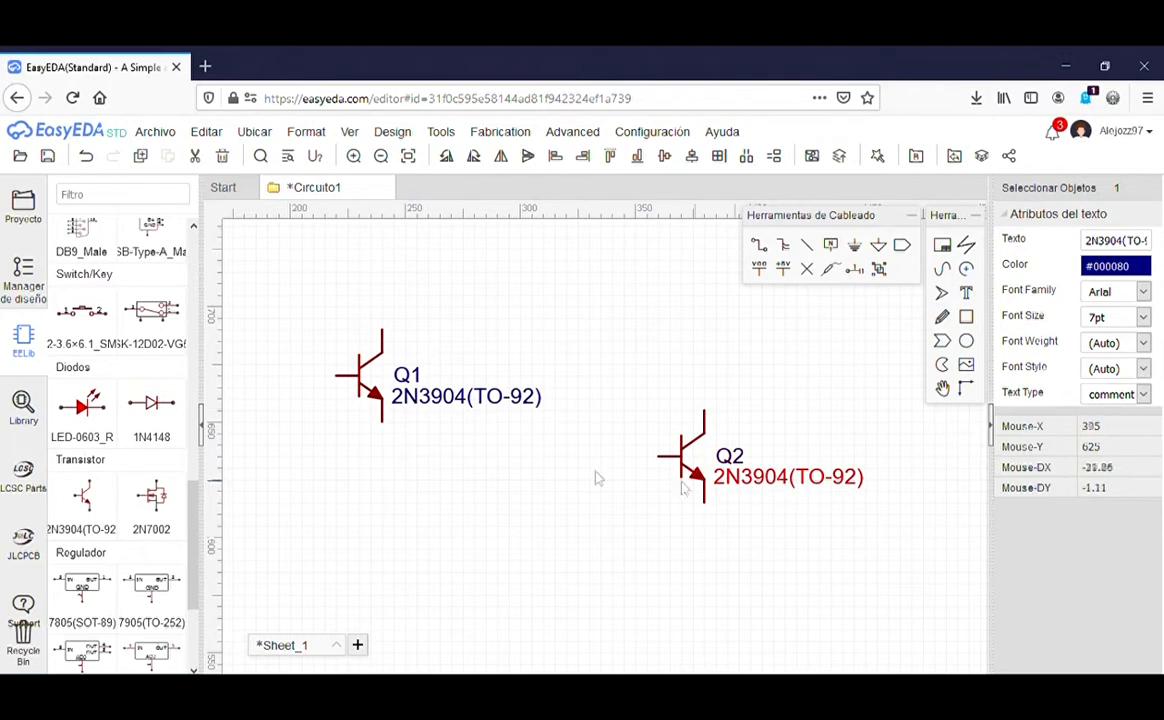
click(361, 388)
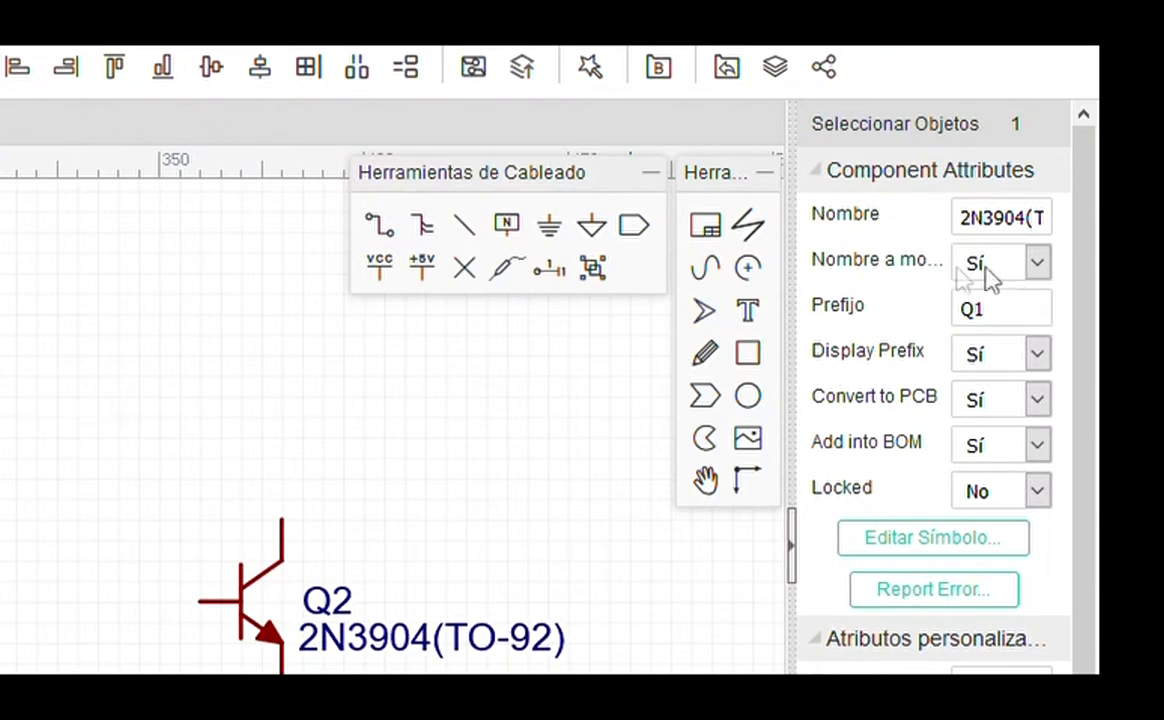
click(1036, 263)
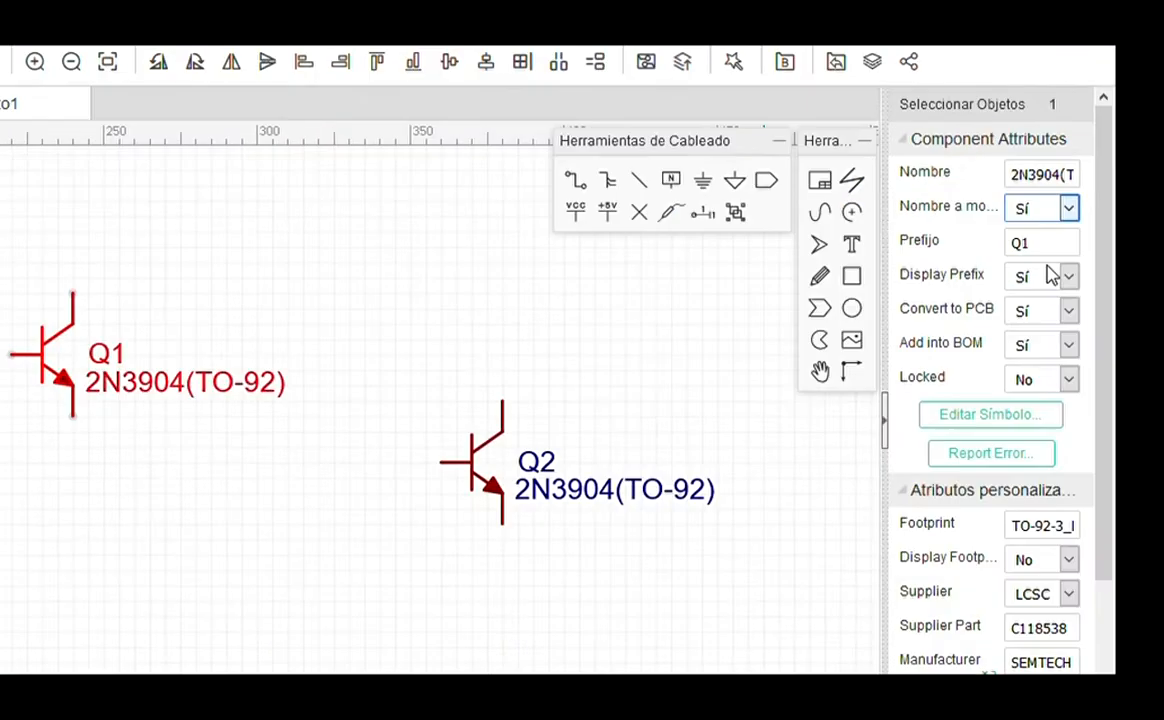
click(1047, 266)
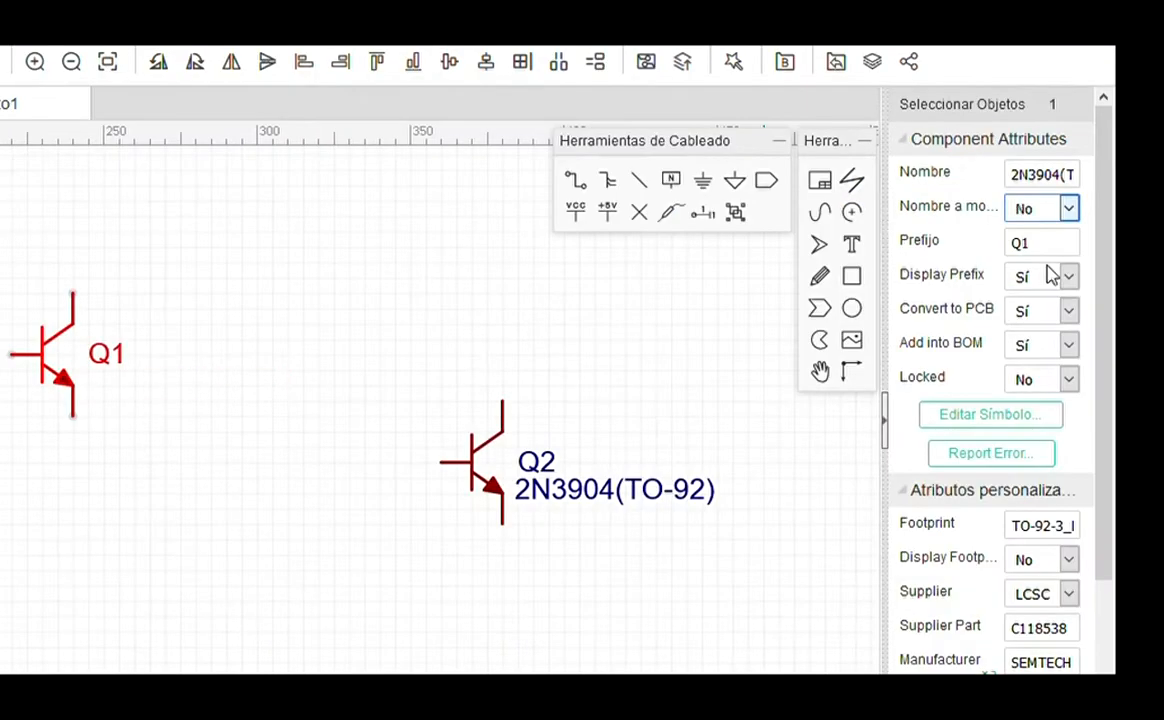
double_click(1059, 256)
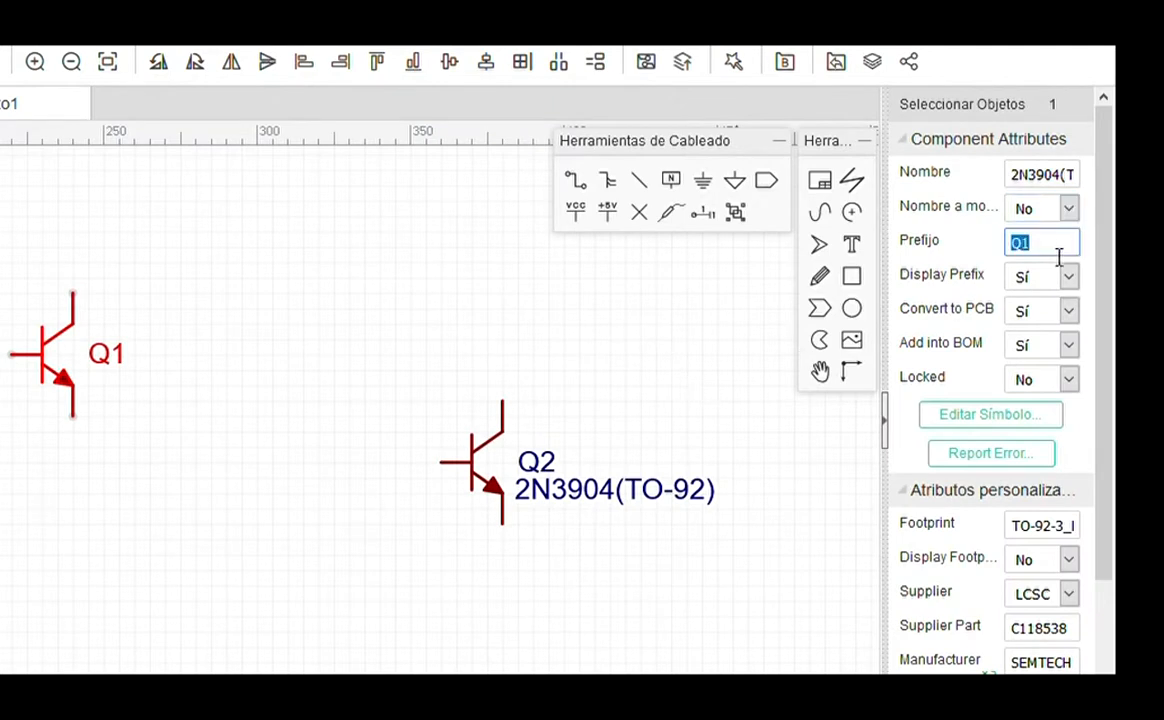
click(168, 375)
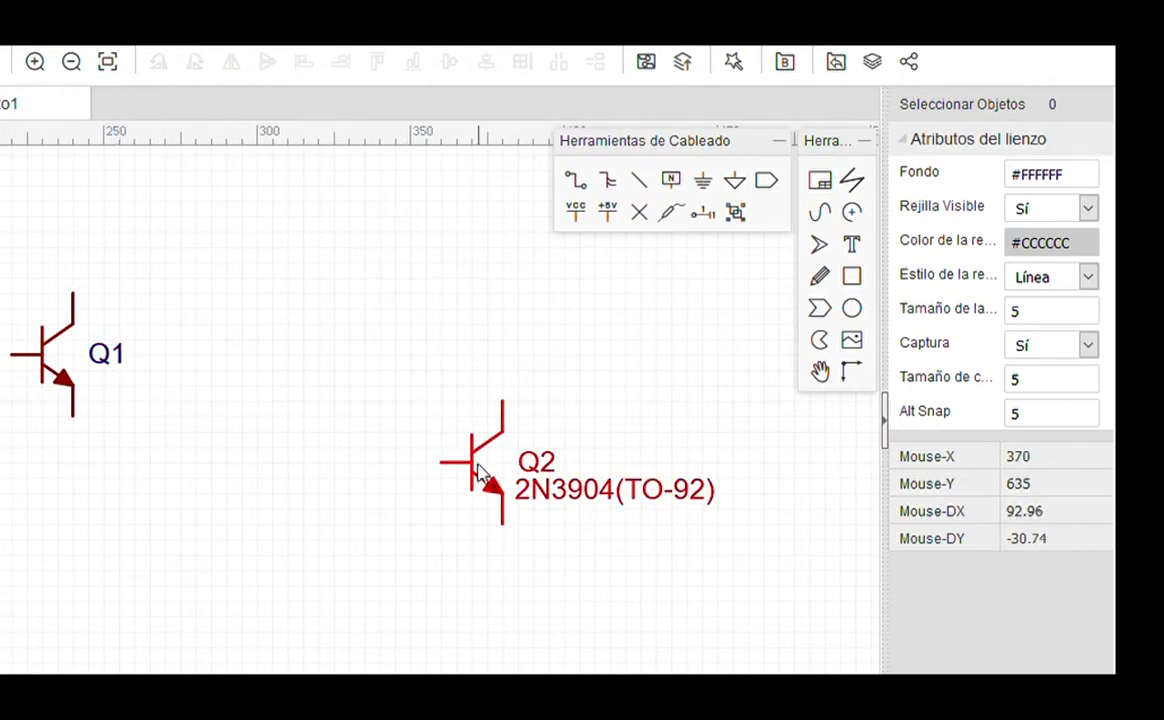
Step: Hide Q2's 2N3904(TO-92) value label the same way
click(514, 480)
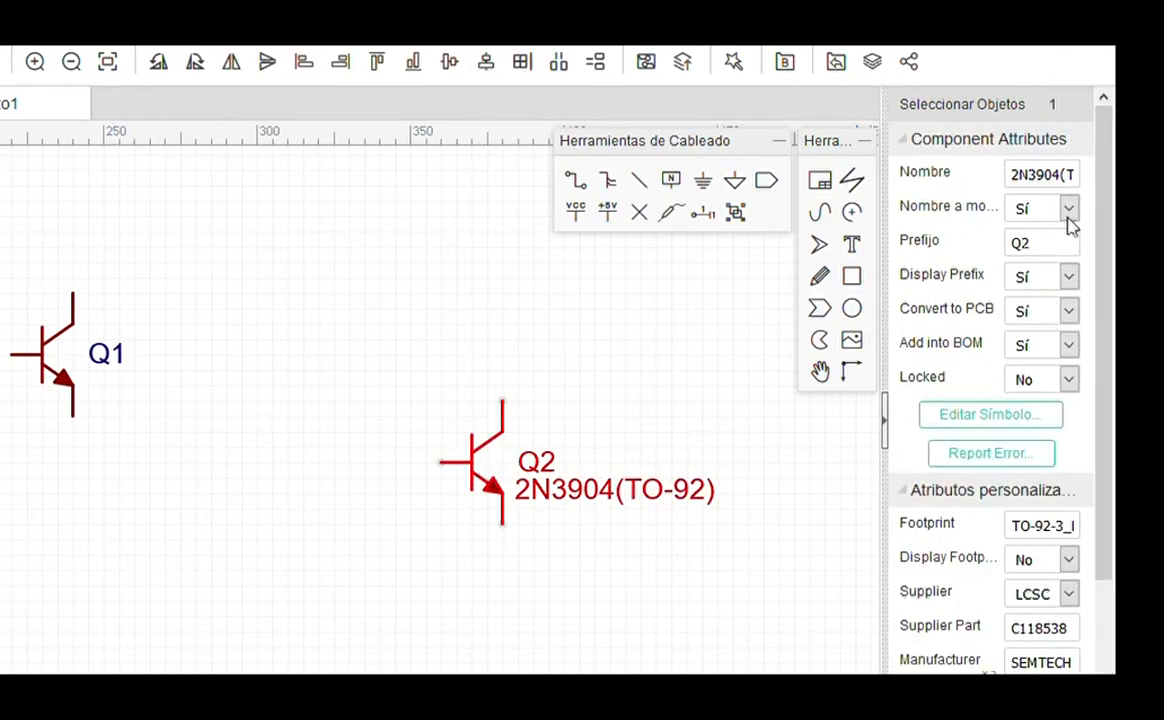
click(1068, 270)
click(670, 382)
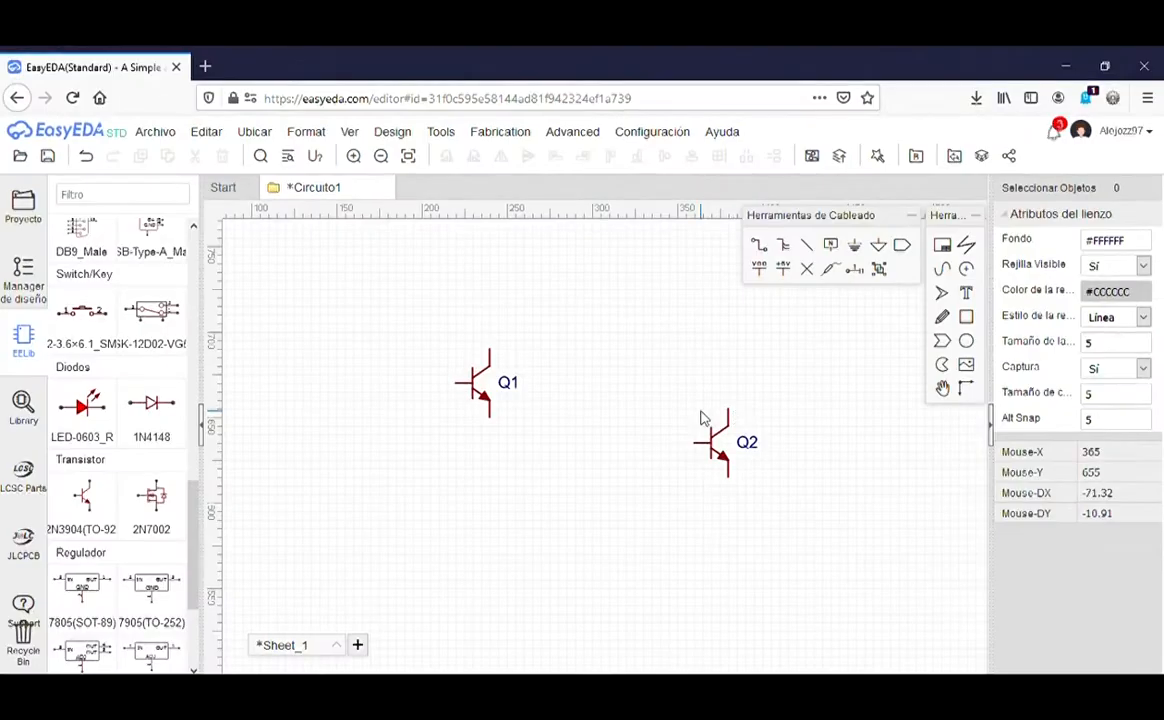
scroll(700, 418, down, 2)
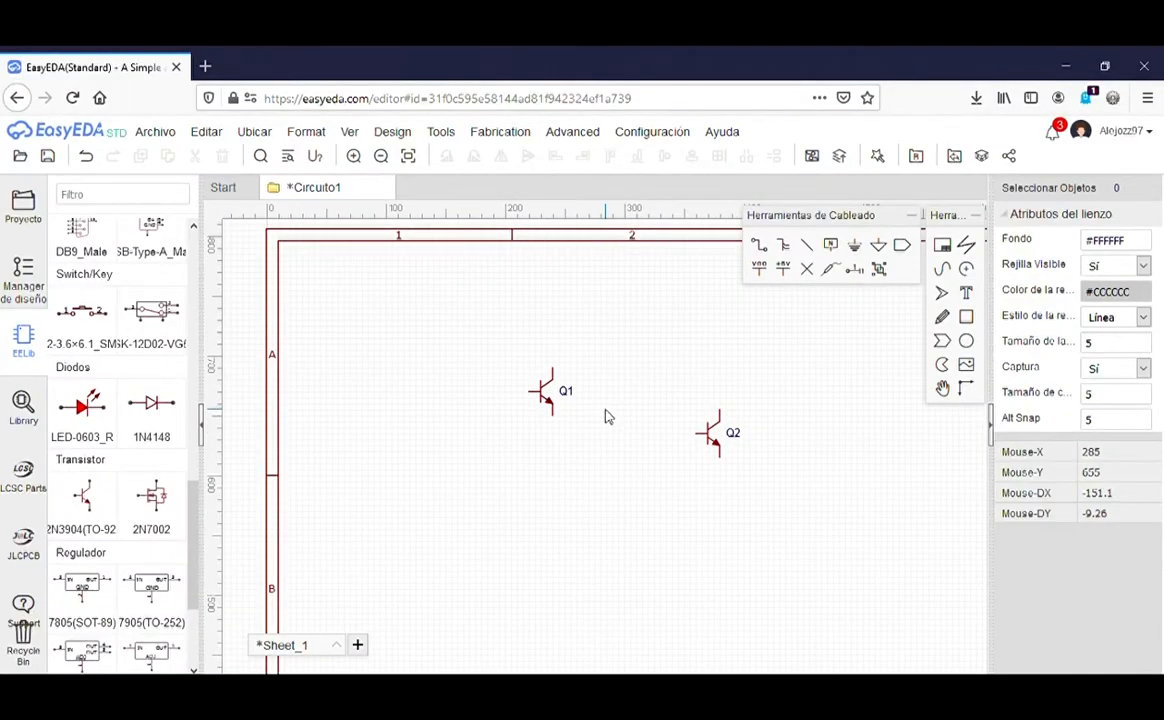
Step: Place five R_0603_EU 1k resistors around the transistors, three of them vertical
drag(191, 538, 190, 281)
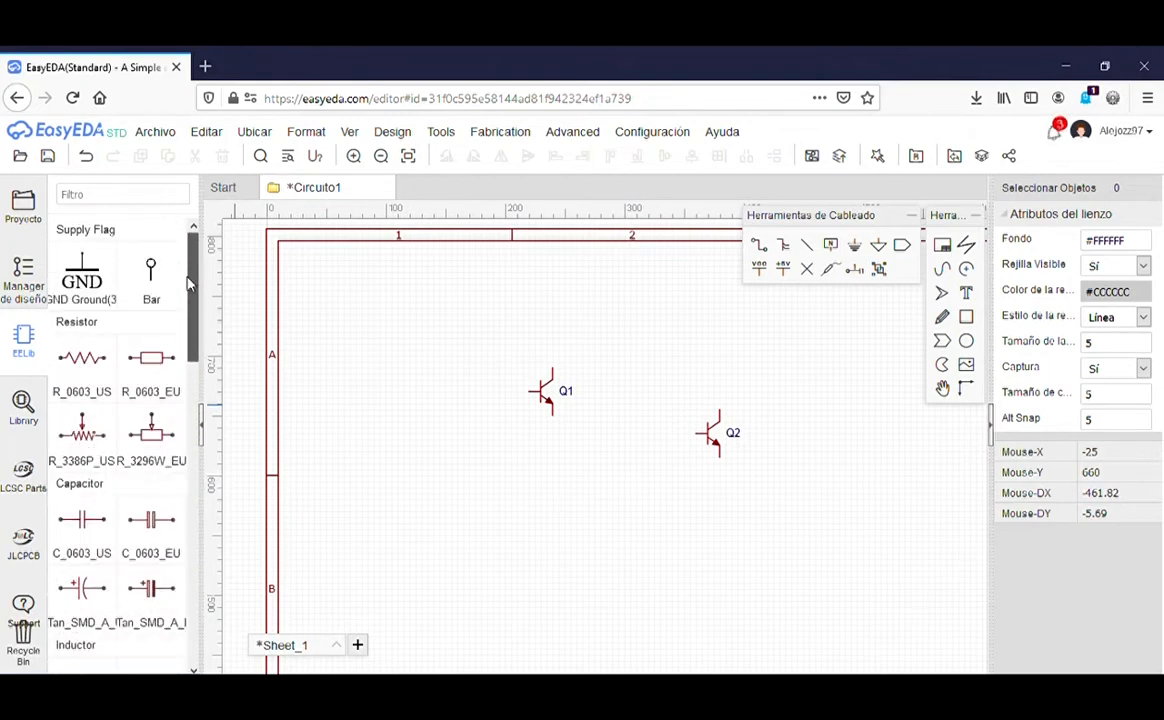
click(147, 362)
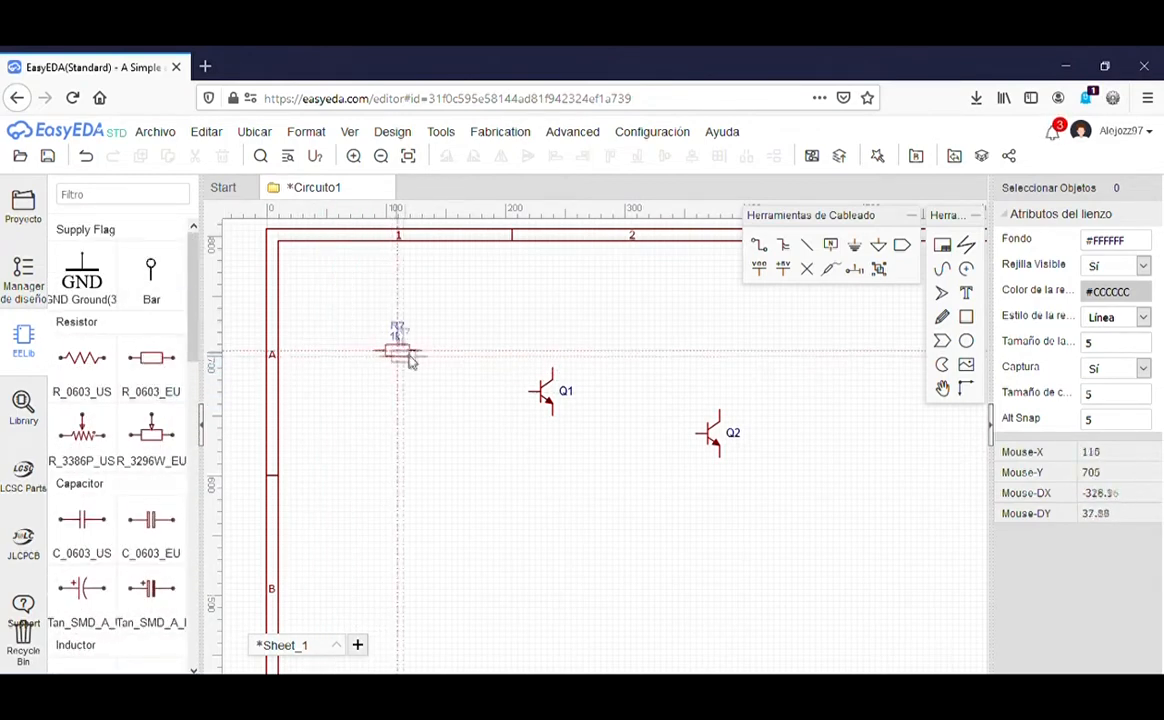
click(403, 390)
click(641, 337)
key(space)
click(553, 483)
click(720, 339)
click(553, 314)
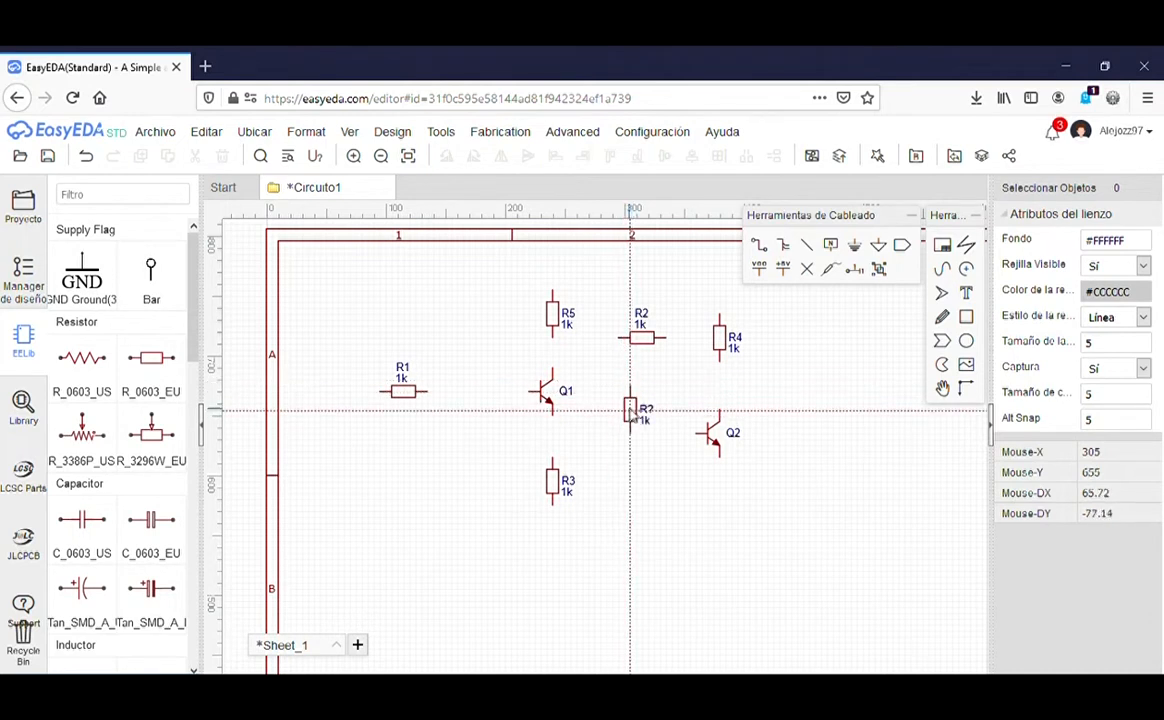
key(Escape)
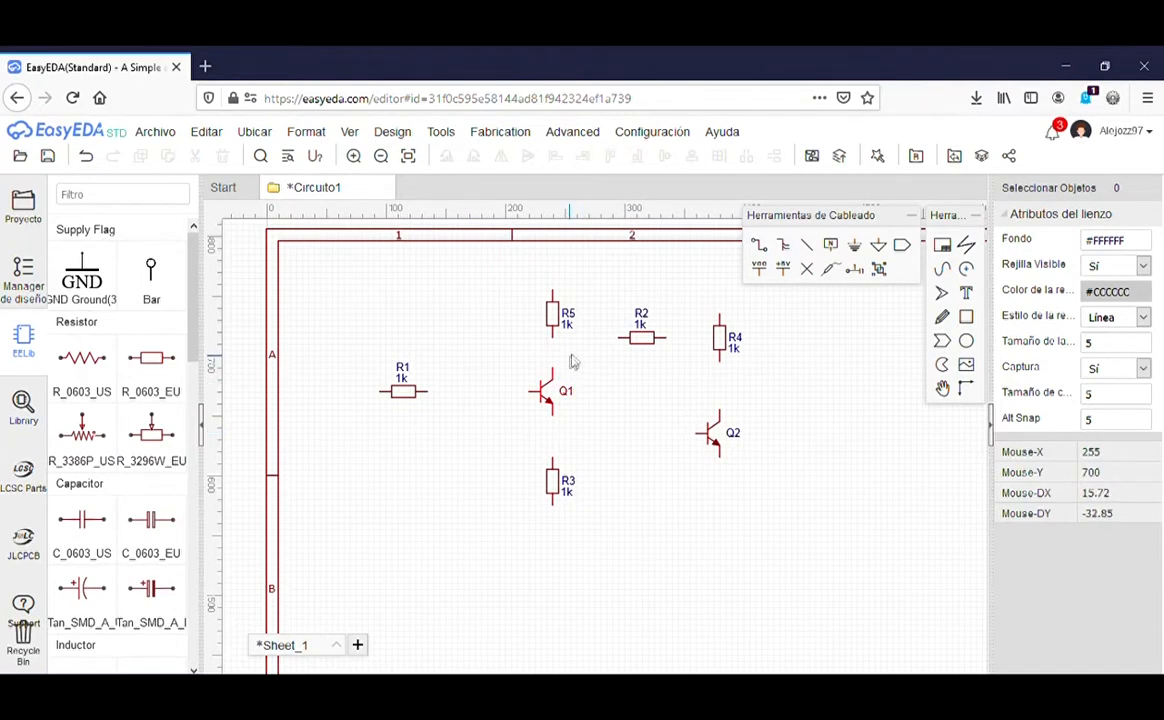
Step: Rename resistor R1 to RS and R5 to RC1
click(410, 393)
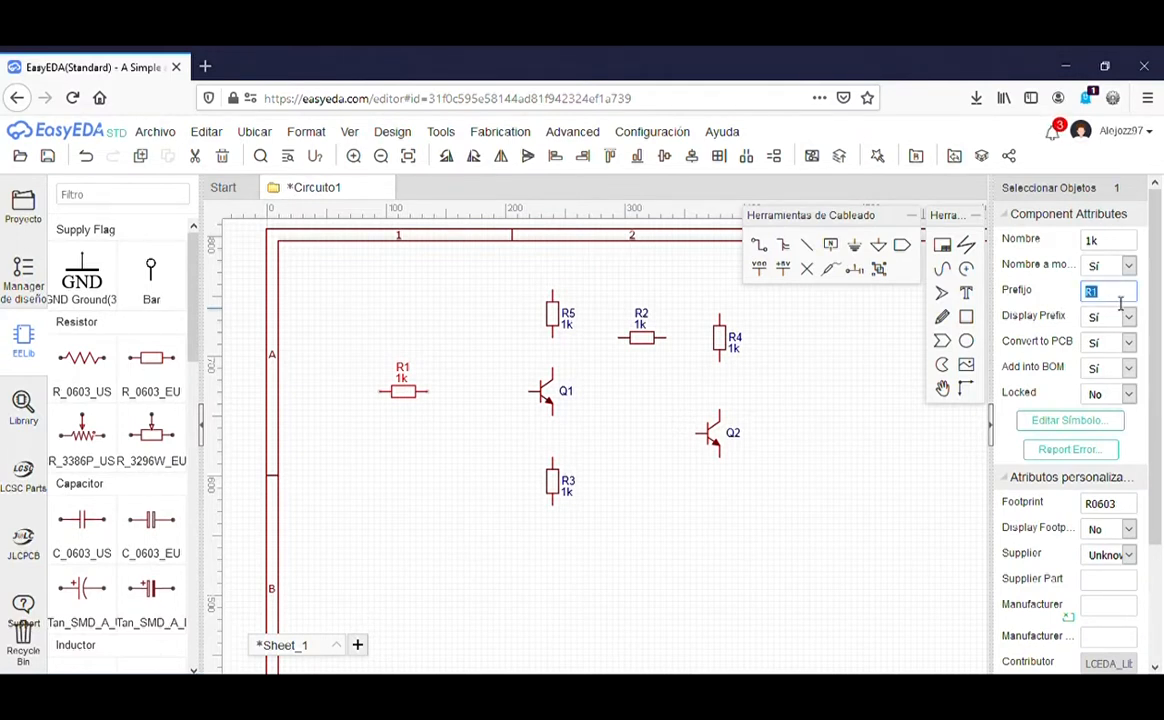
click(966, 433)
click(553, 317)
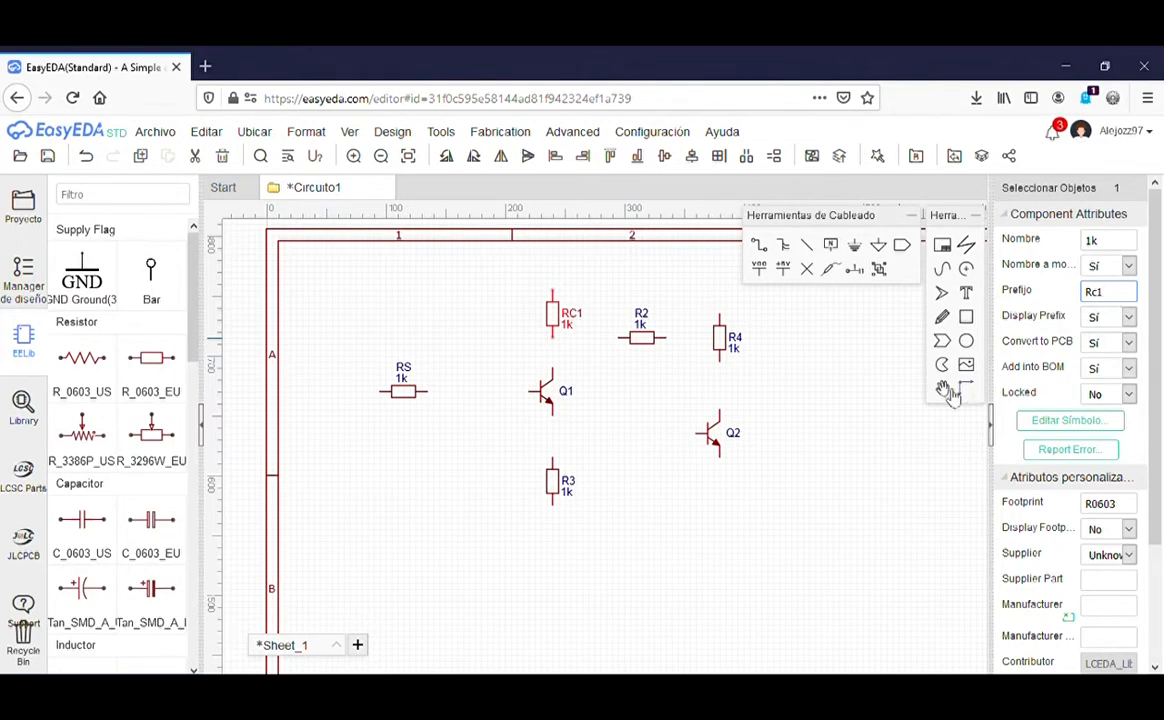
click(757, 370)
Step: Move RS's 1k value label below the resistor and its name label closer above
scroll(385, 368, up, 5)
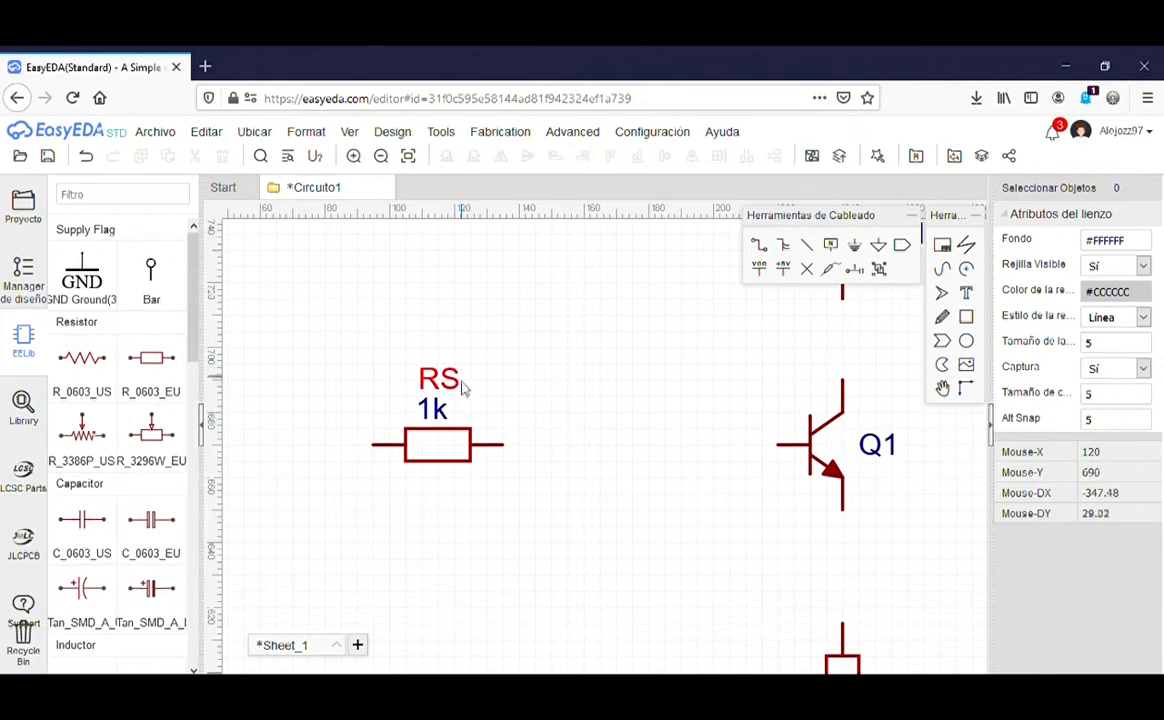
drag(432, 408, 423, 493)
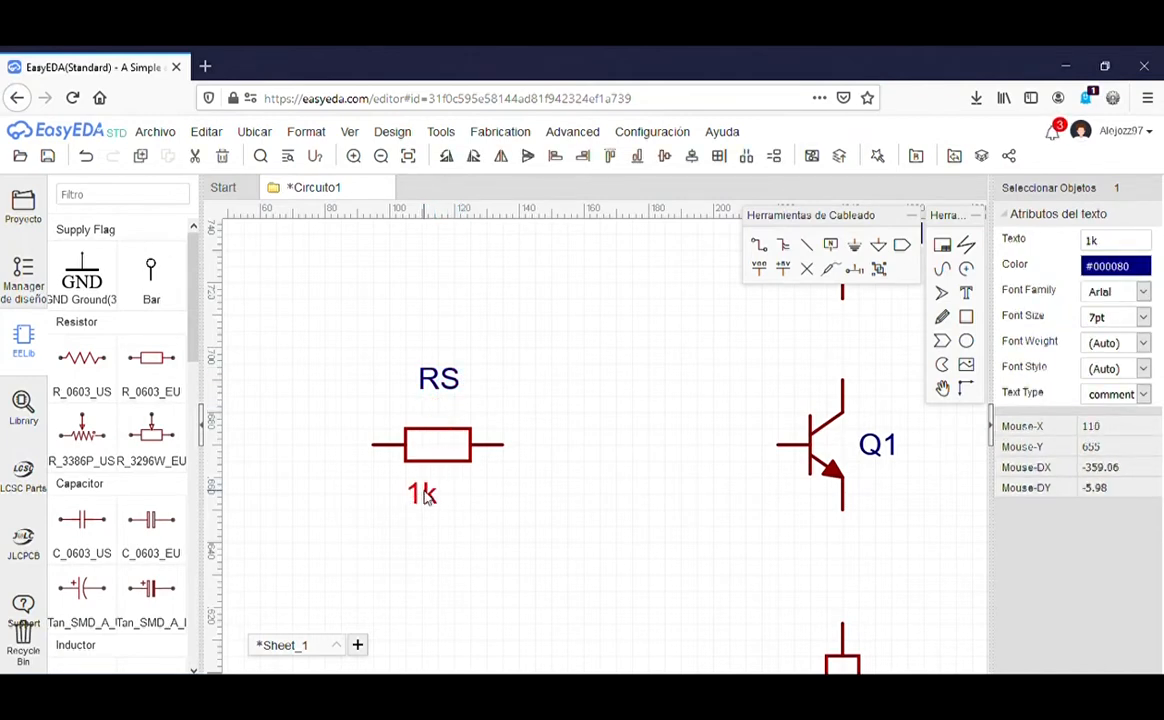
drag(451, 380, 434, 414)
click(468, 359)
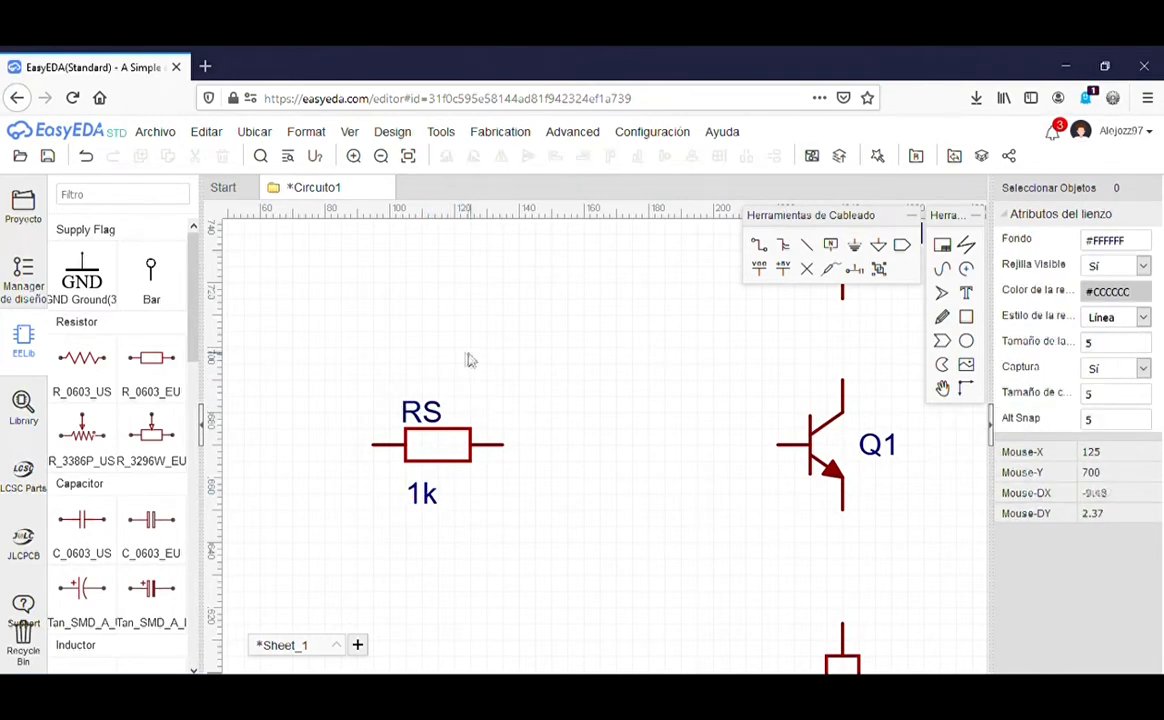
scroll(475, 366, down, 5)
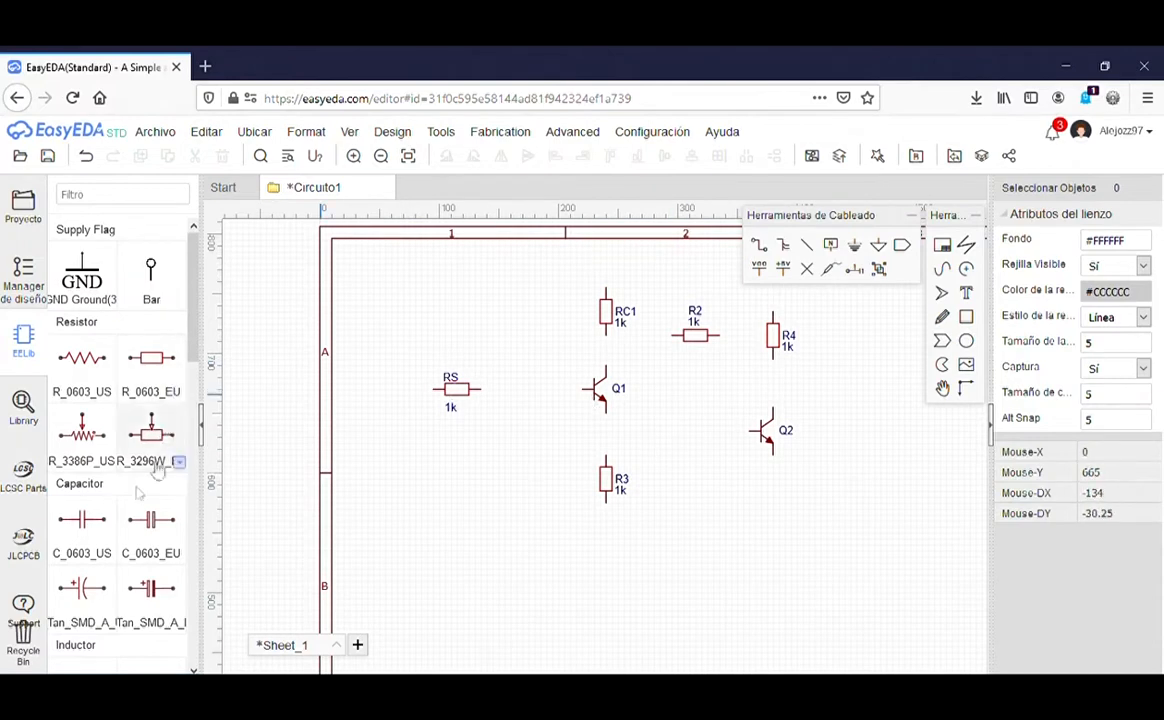
Step: Place two C_0603_US 0.1u capacitors, C1 between RS and Q1 and C2 left of Q2
click(81, 527)
click(540, 388)
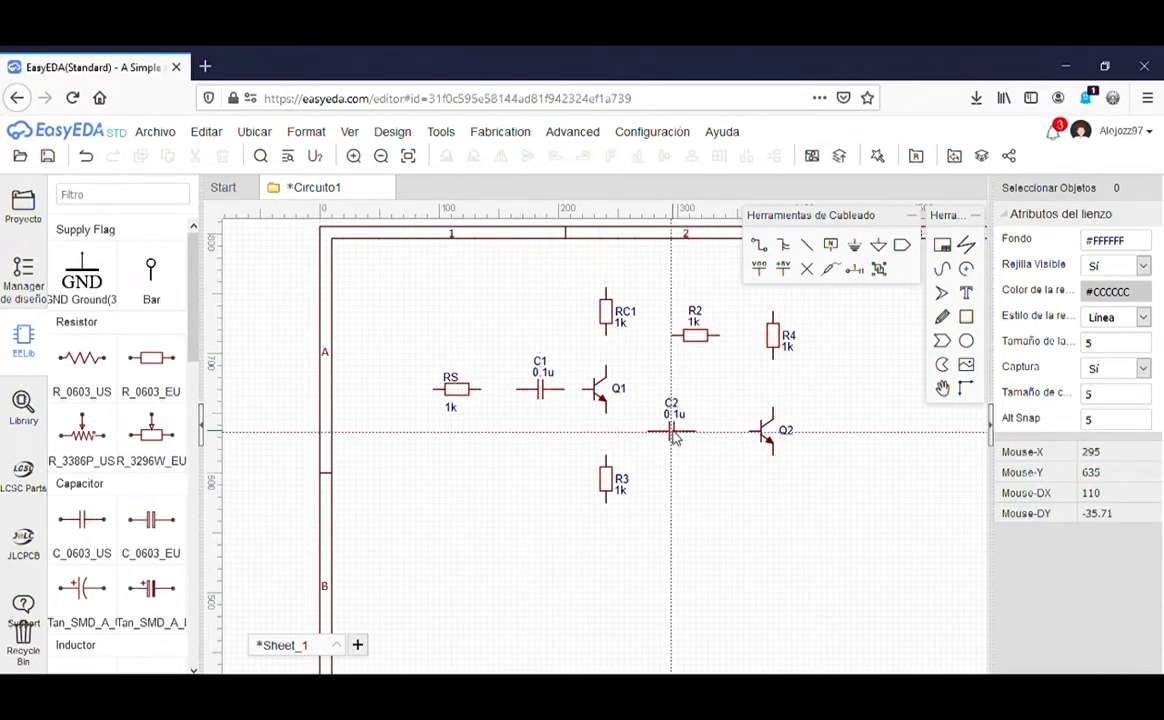
click(673, 433)
key(Escape)
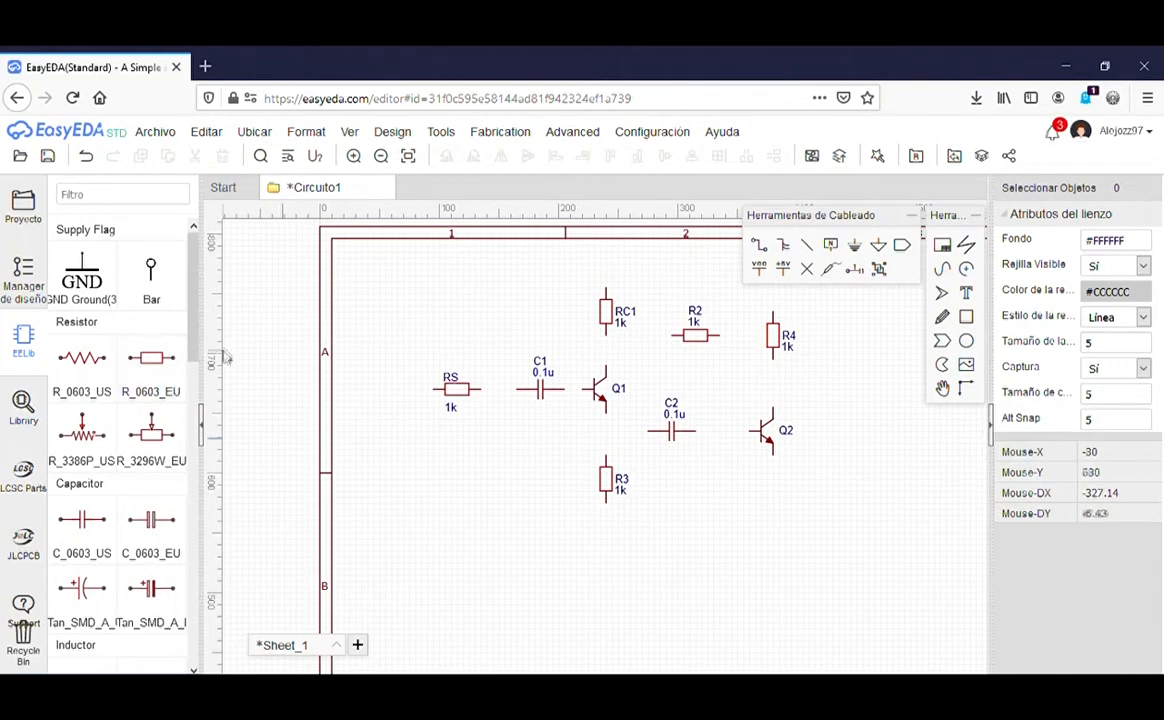
mouse_move(196, 299)
mouse_down()
mouse_move(205, 392)
mouse_move(197, 276)
mouse_up()
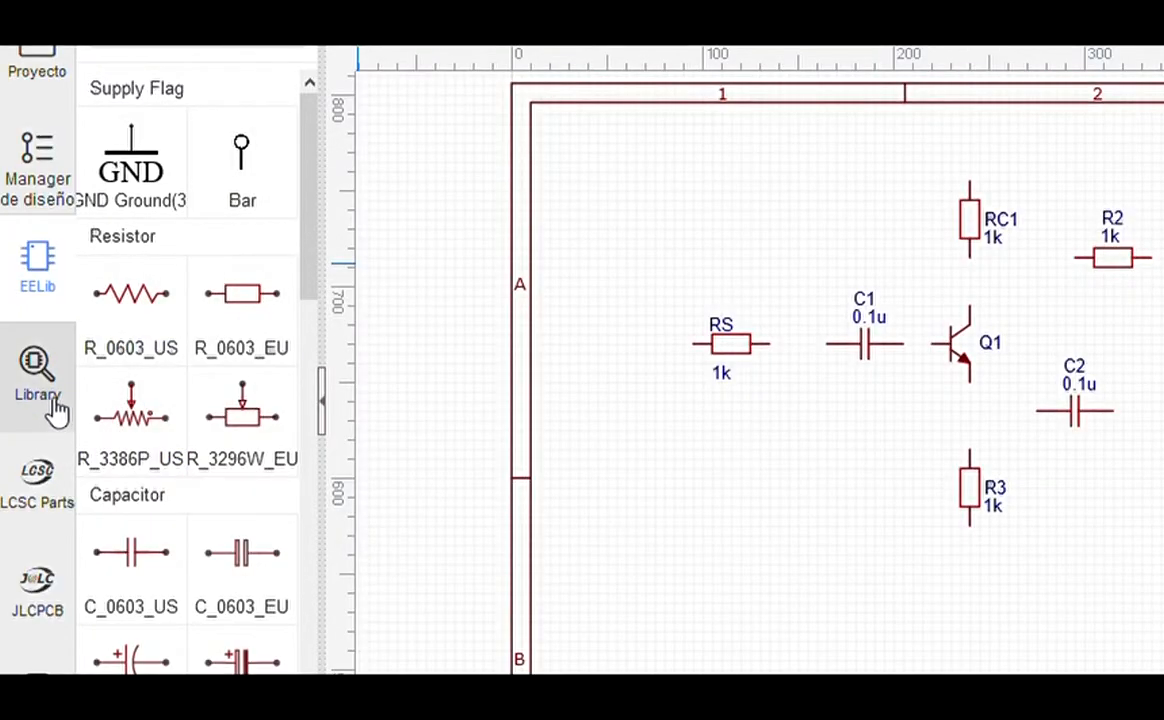
Step: Search the library for 'fuente' and select the Fuente AC part
click(47, 382)
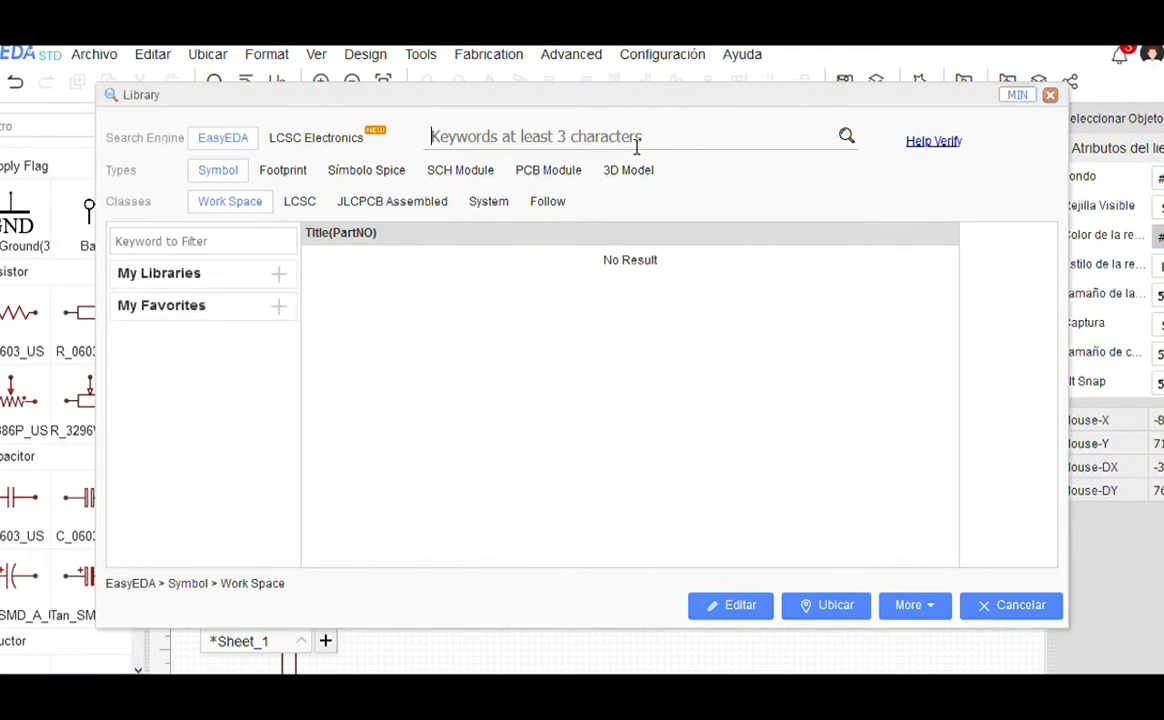
text(fuente)
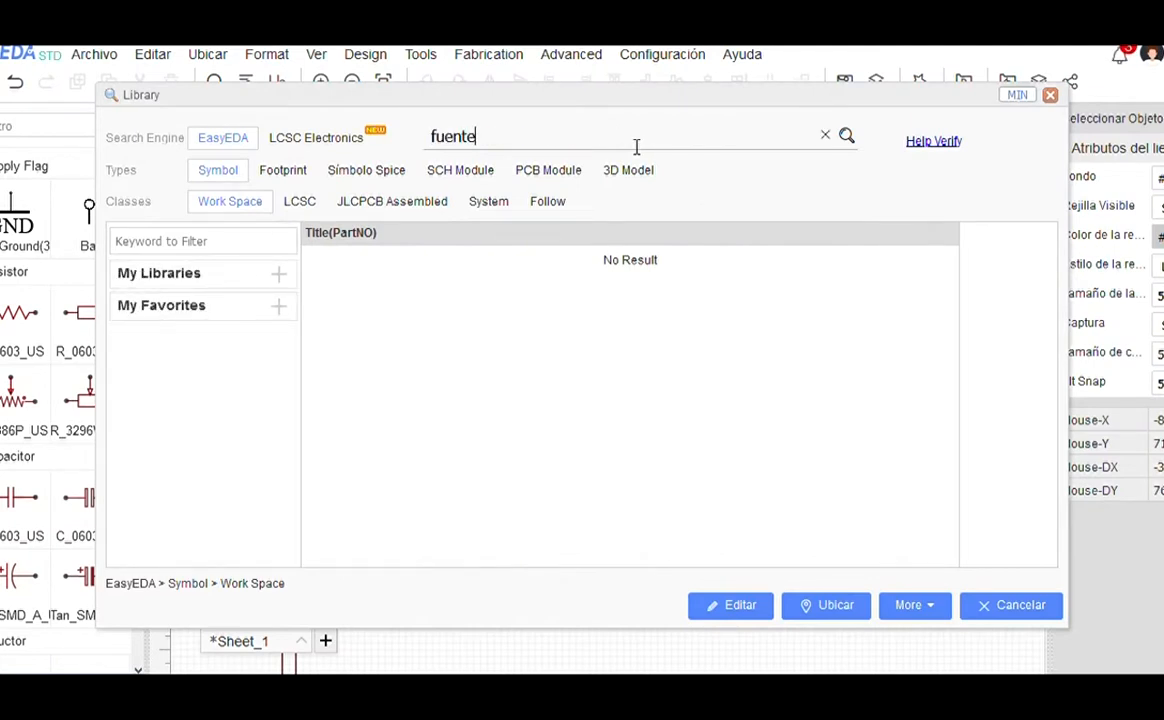
key(Return)
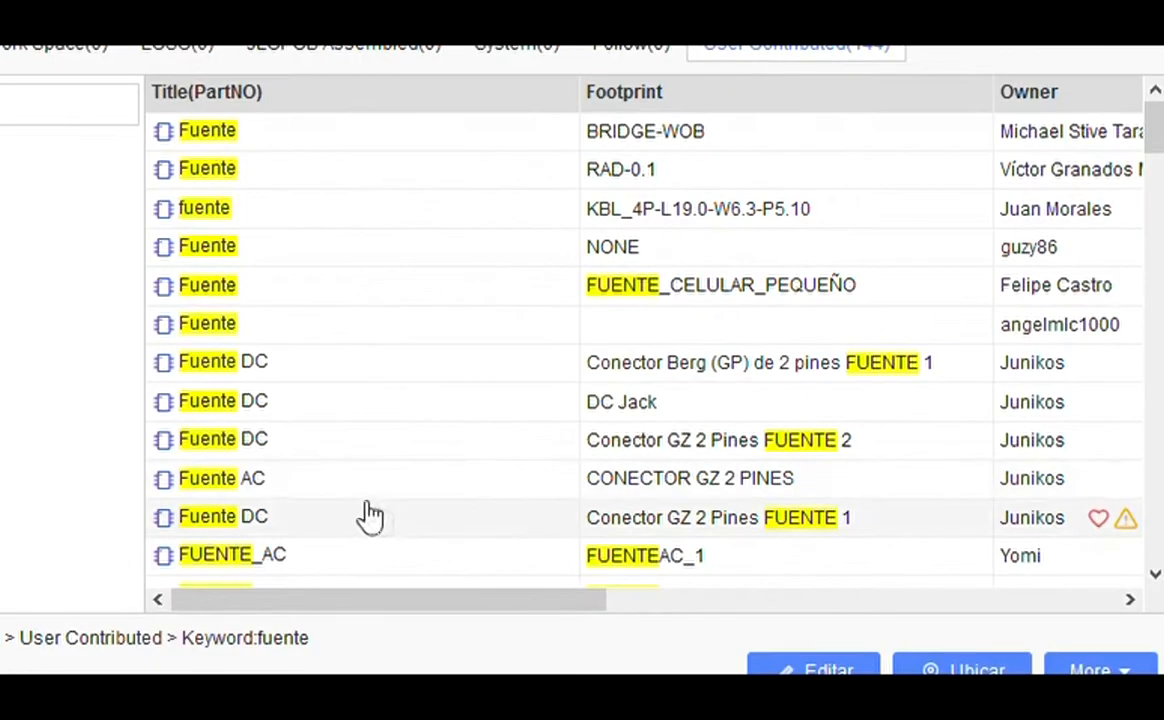
click(271, 489)
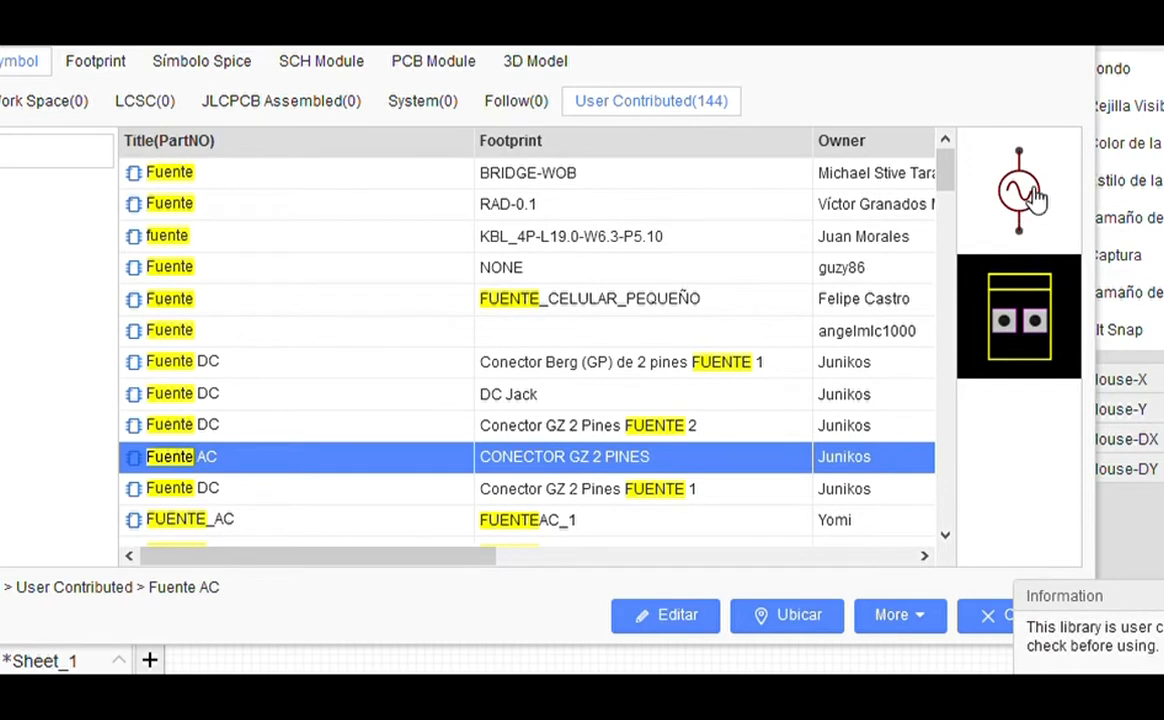
click(222, 427)
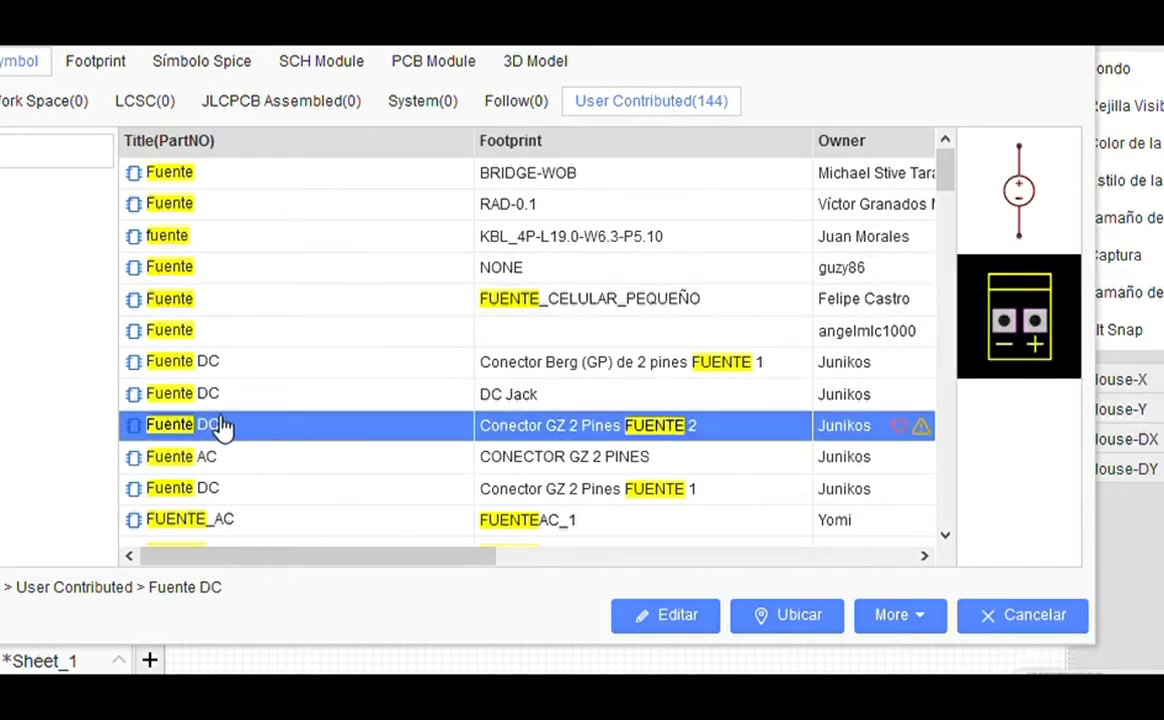
click(212, 396)
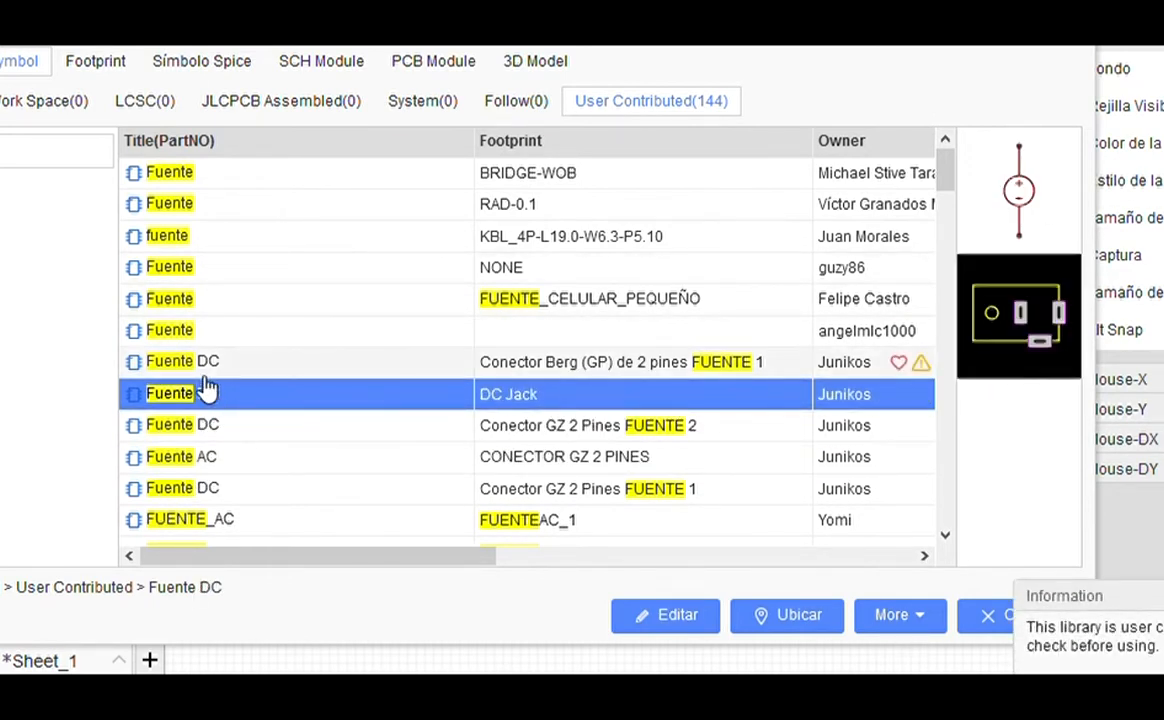
click(236, 465)
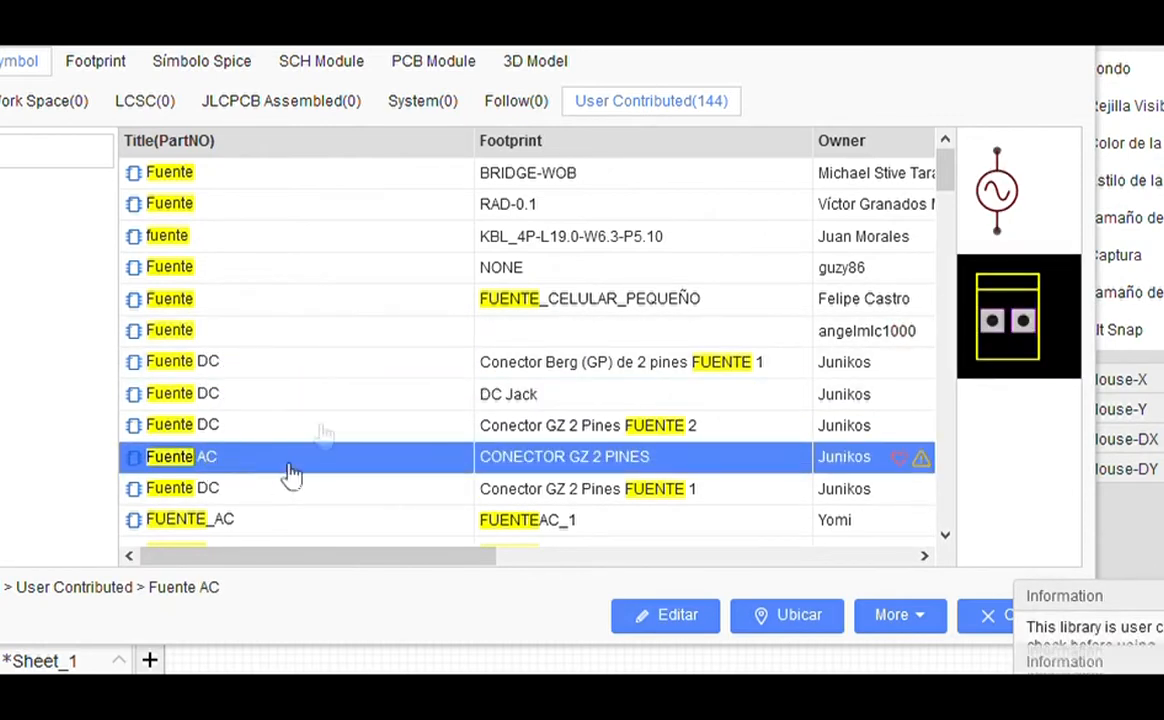
Step: Place the Fuente AC source S1 below and left of RS
click(790, 618)
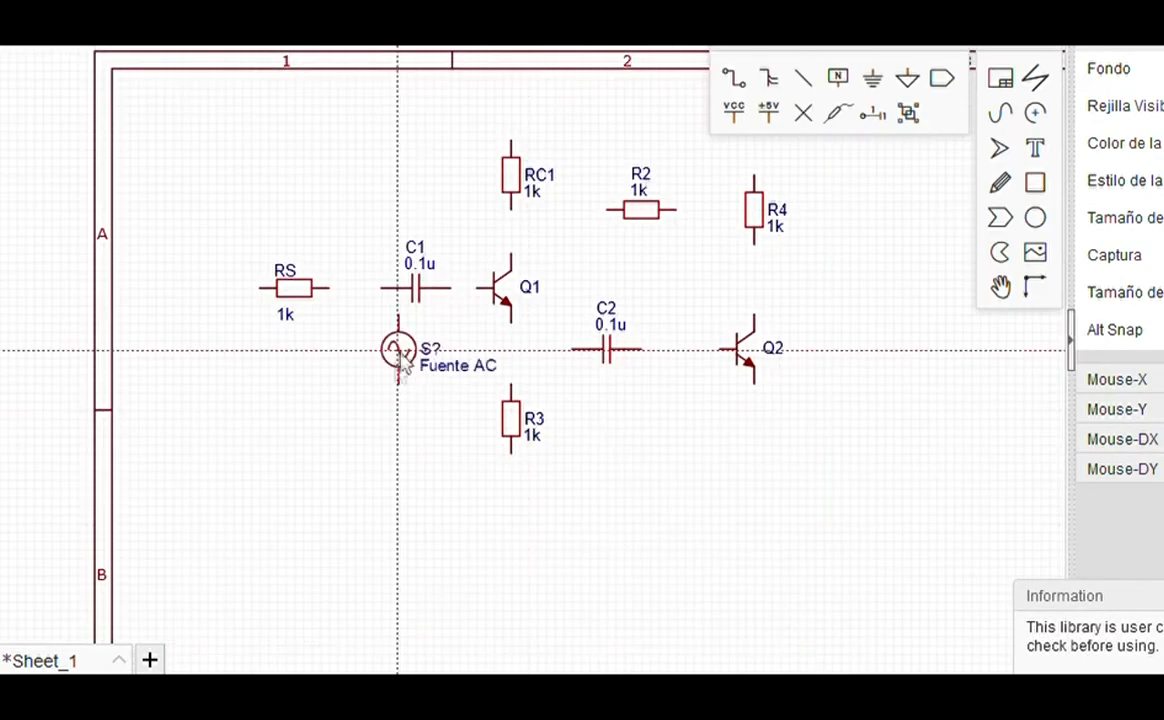
click(228, 360)
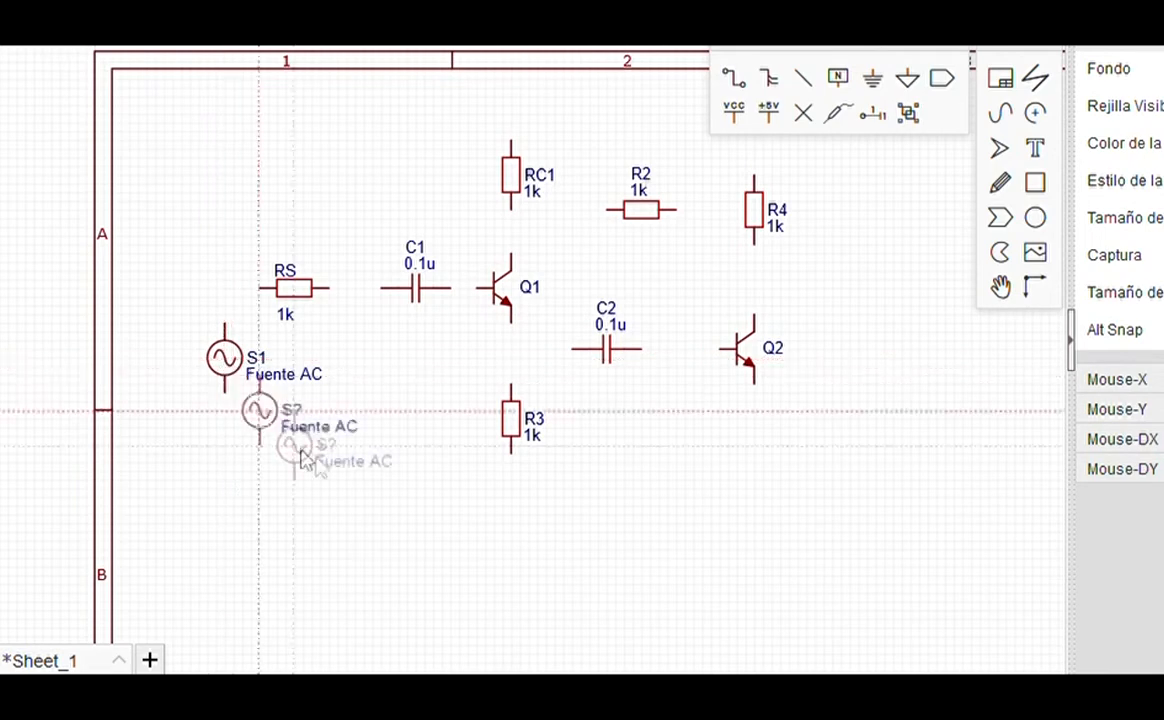
key(Escape)
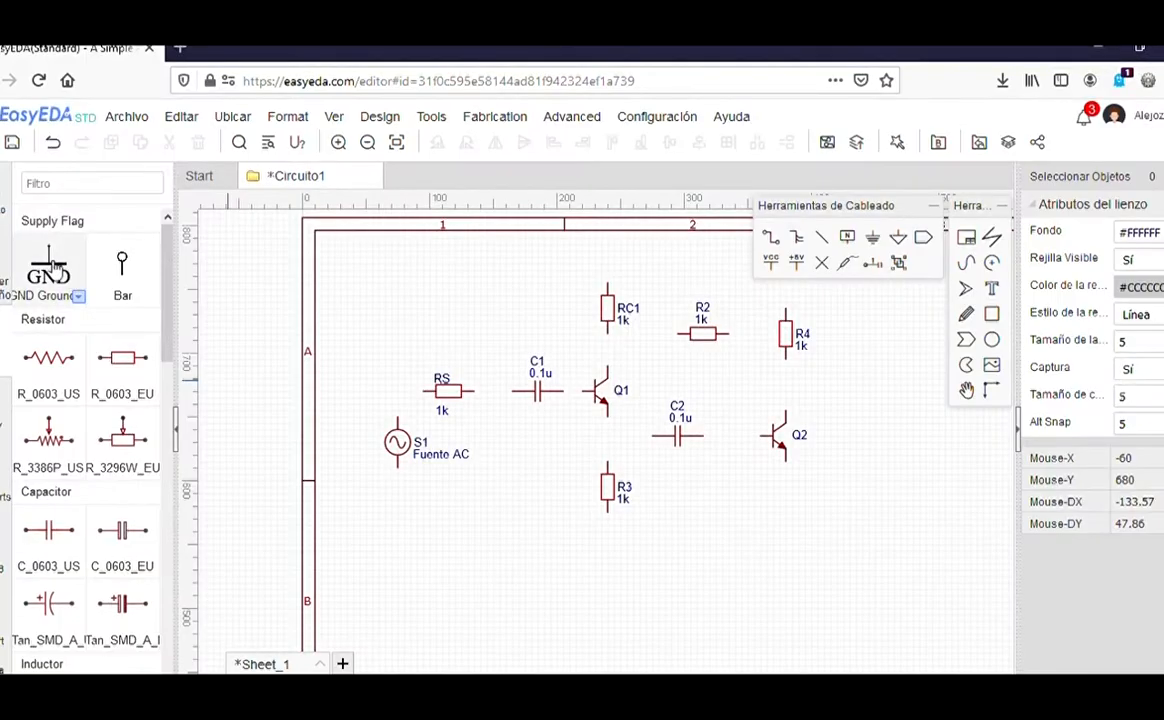
Step: Set the GND library symbol to the GND Ground(3) style
click(55, 266)
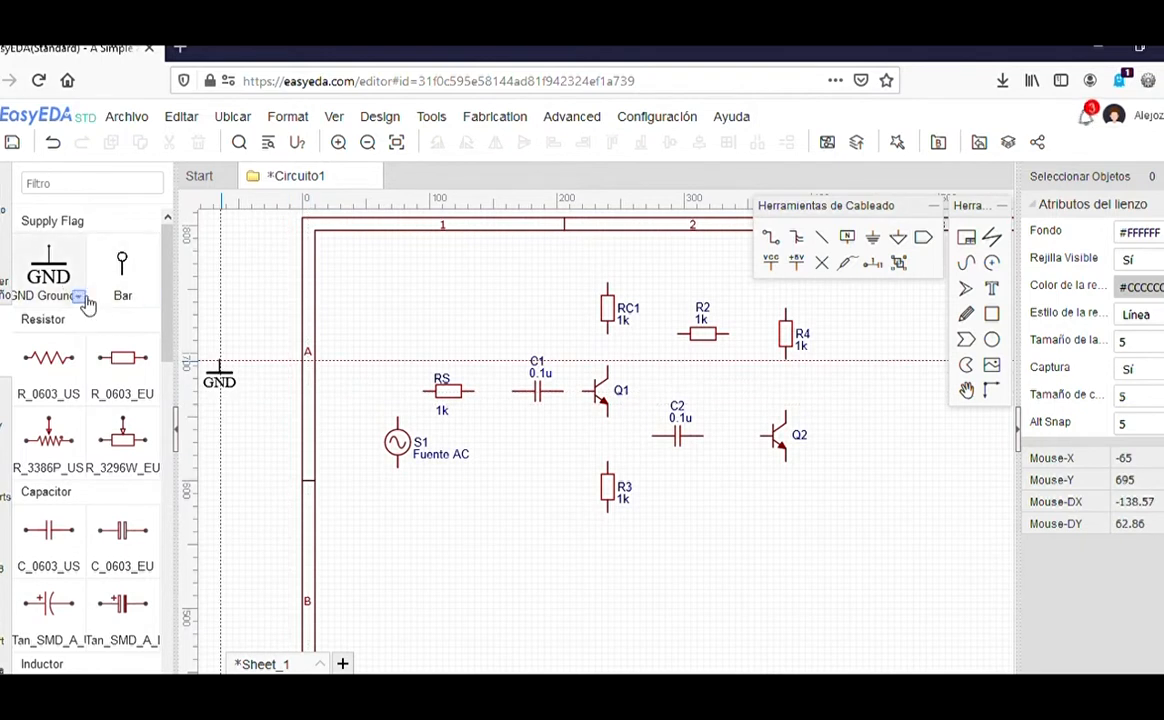
click(80, 297)
click(145, 308)
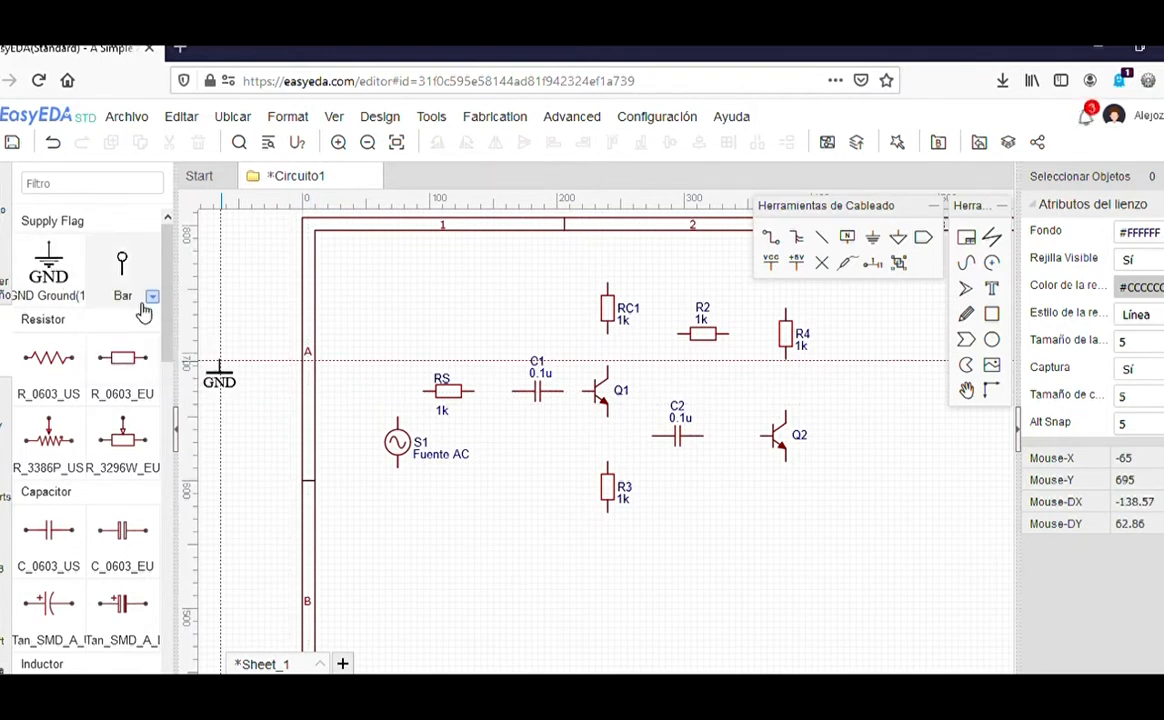
click(80, 297)
click(150, 346)
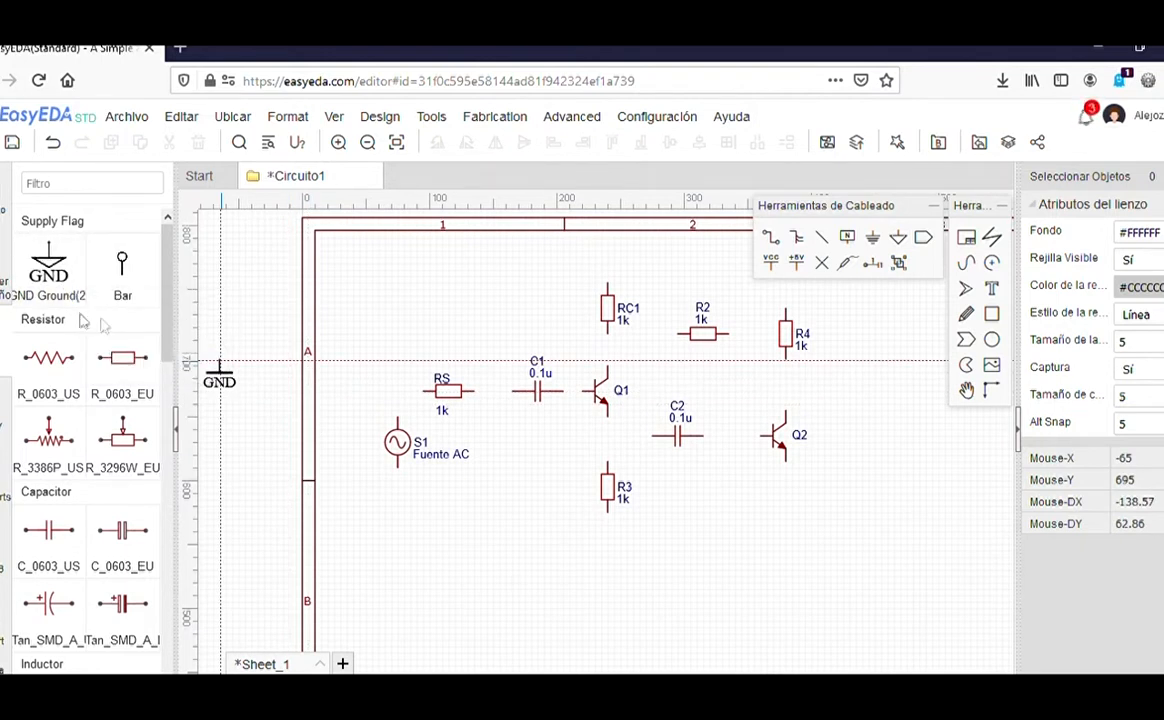
click(82, 299)
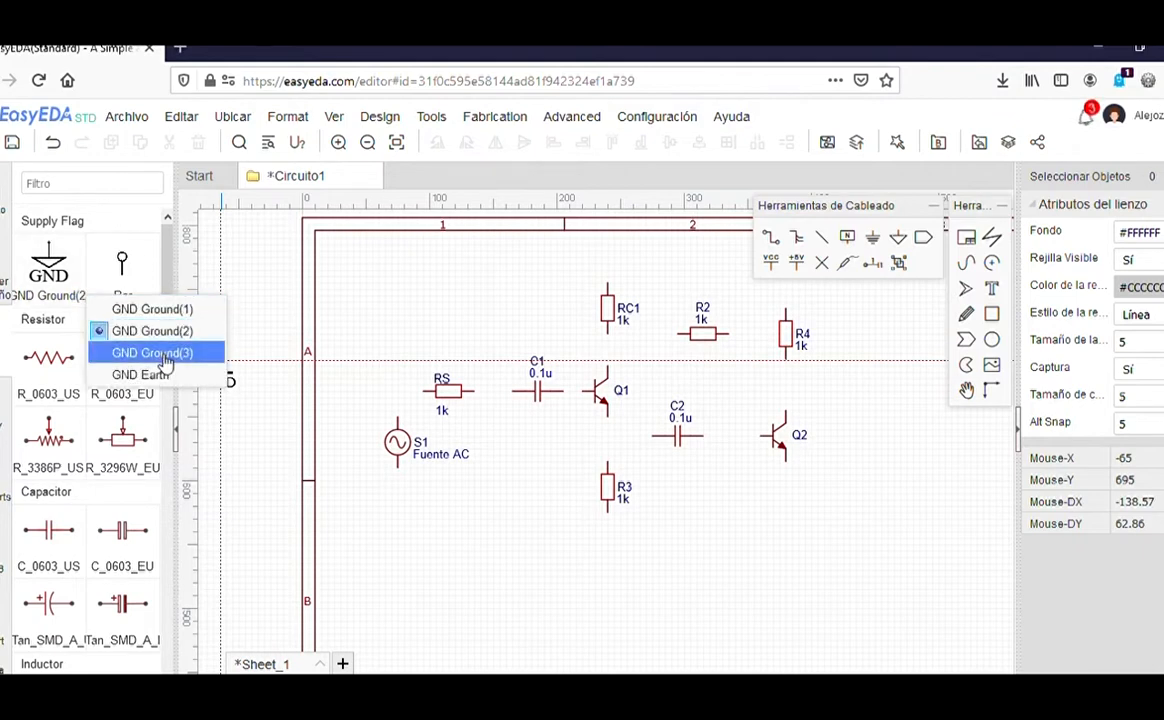
click(160, 350)
Step: Place ground symbols under S1, R3 and Q2
scroll(418, 495, up, 2)
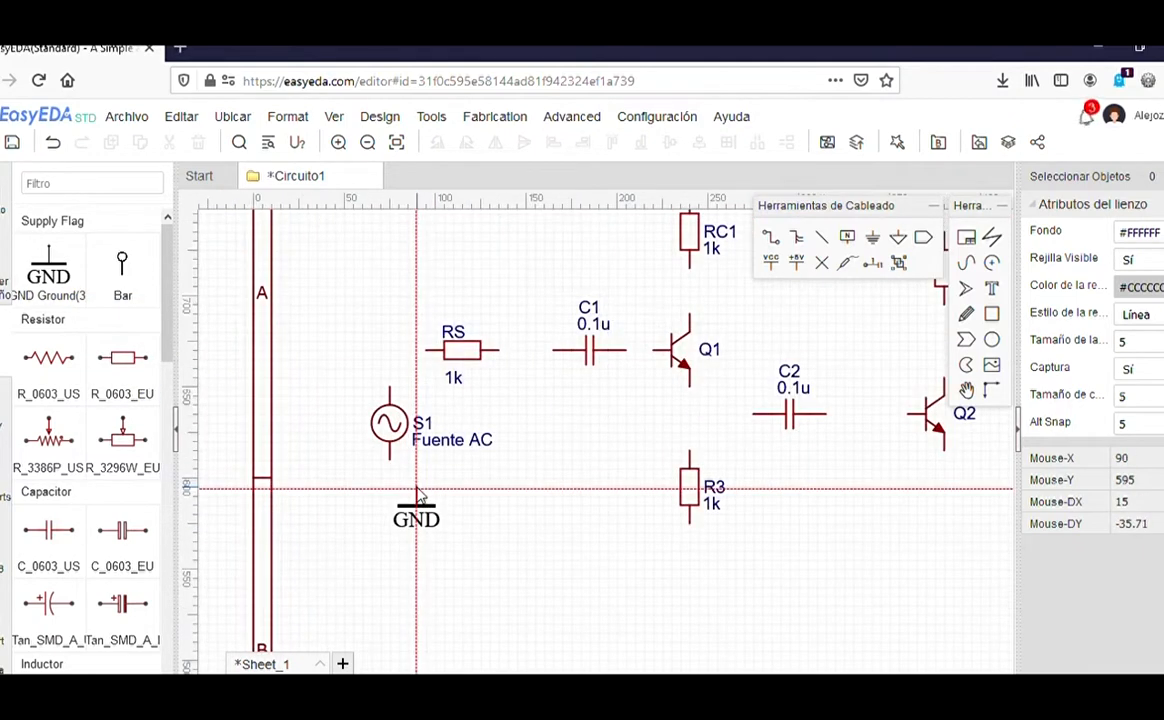
click(389, 477)
click(689, 520)
scroll(689, 520, down, 2)
click(940, 450)
key(Escape)
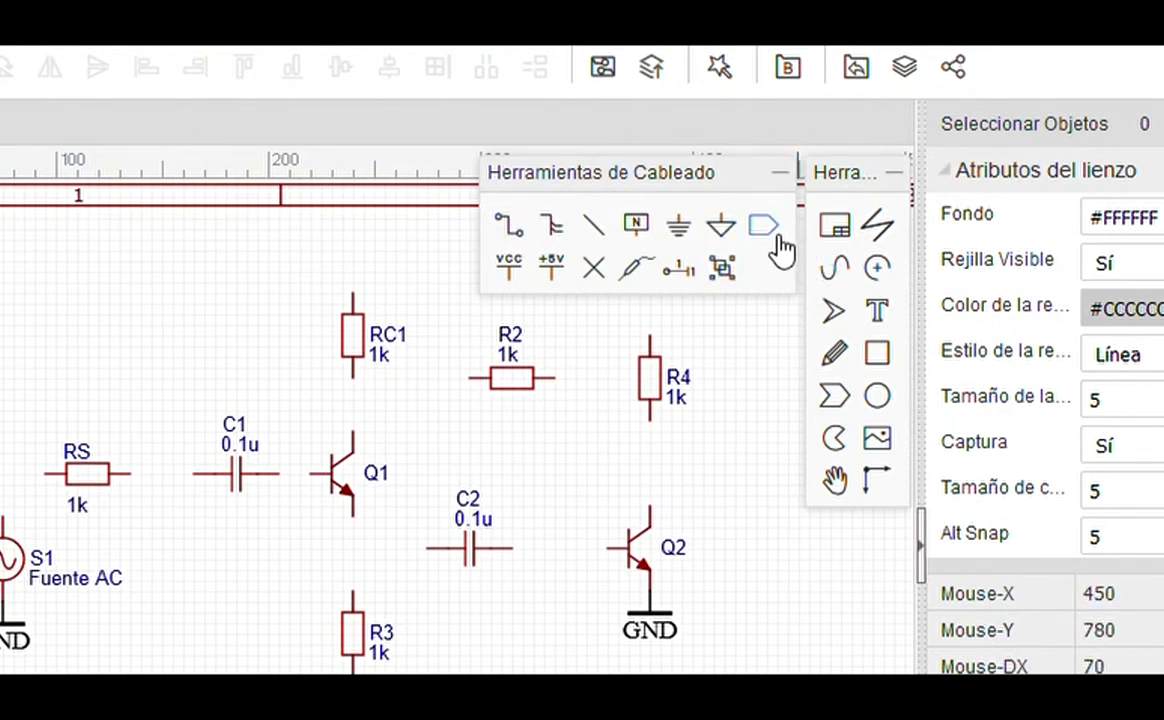
Step: Wire S1's top pin through RS to C1
click(522, 233)
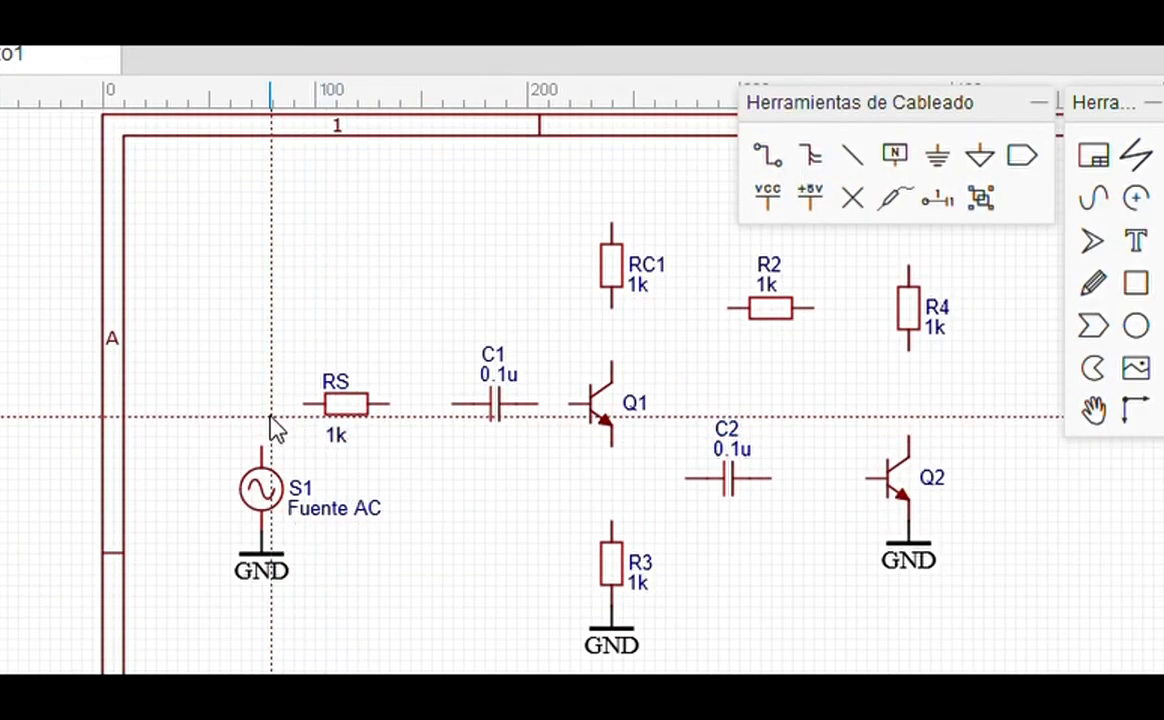
scroll(275, 428, up, 3)
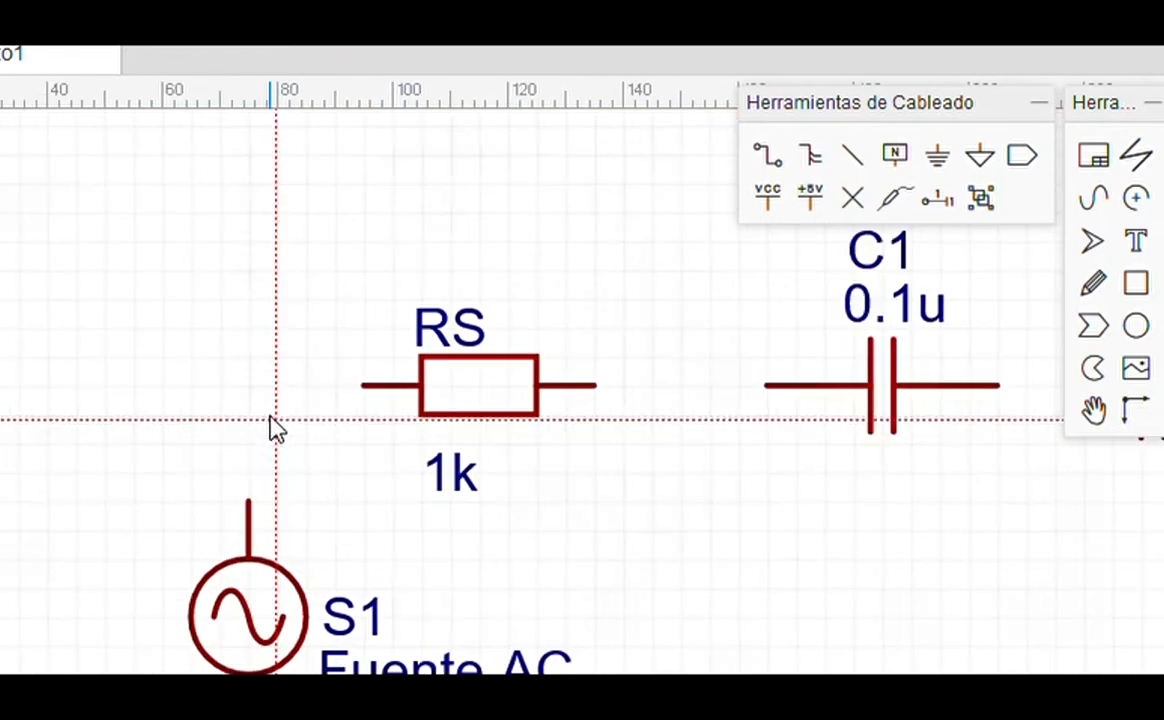
click(250, 500)
click(364, 387)
click(594, 387)
click(765, 387)
scroll(765, 390, down, 3)
Step: Wire RC1, C1, R3, C2 and R4 to the transistors' collector, base and emitter pins
click(463, 308)
click(462, 384)
click(357, 443)
click(462, 504)
click(462, 610)
click(568, 550)
click(462, 550)
click(690, 550)
click(826, 550)
click(886, 367)
click(886, 508)
Step: Connect R2 to the R4 node, then move R2 and redraw its feedback wire to Q1's base
click(750, 307)
click(780, 428)
click(886, 428)
click(628, 307)
click(371, 443)
key(ctrl+z)
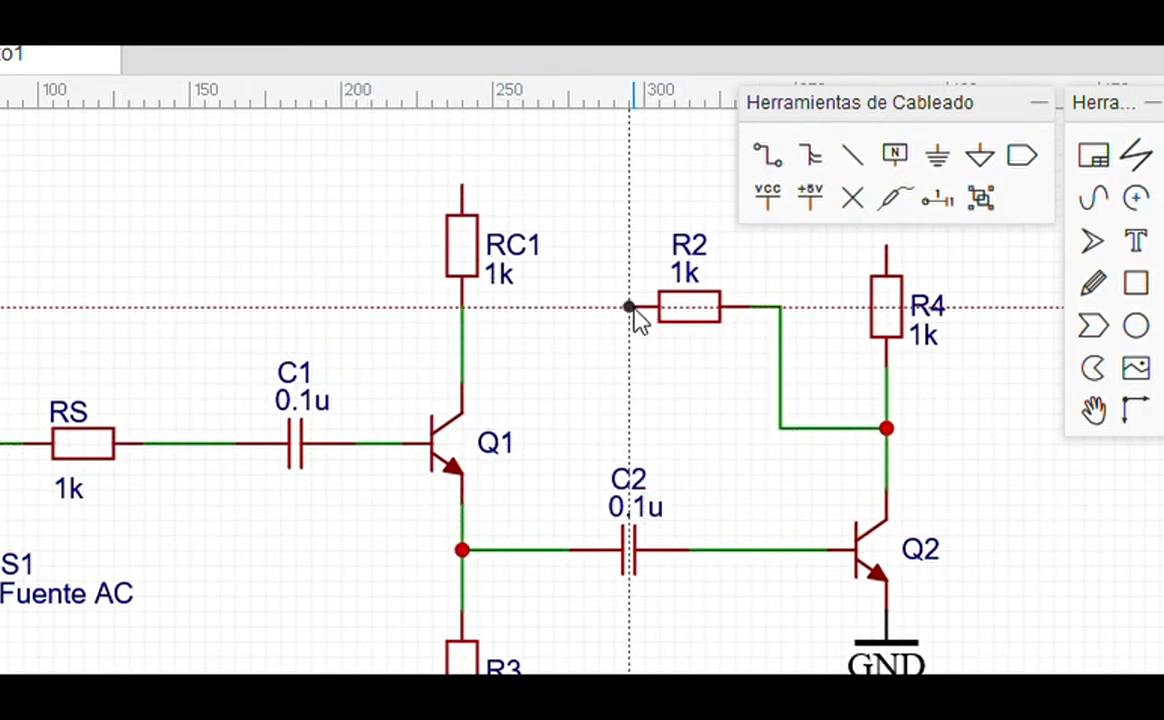
key(Escape)
drag(700, 314, 688, 360)
key(w)
click(613, 352)
click(386, 443)
Step: Connect RC1's top pin to R4's top pin
click(462, 185)
scroll(458, 306, down, 1)
click(671, 276)
scroll(460, 214, up, 1)
key(Escape)
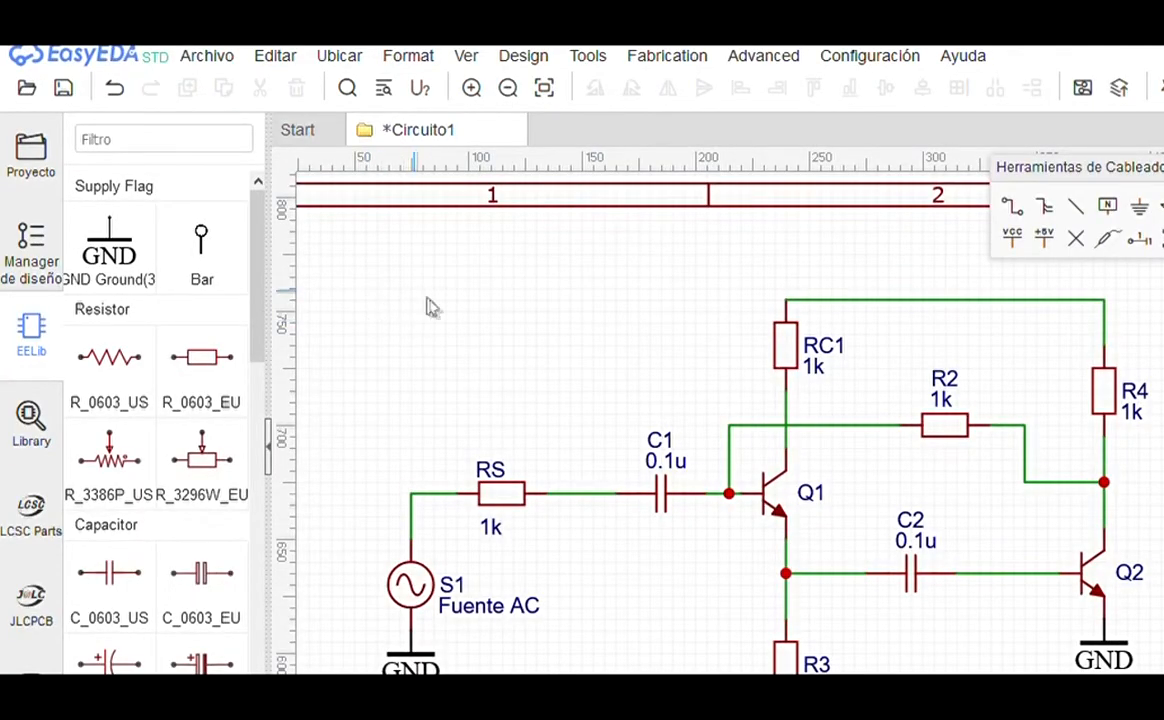
Step: Try the VCC and +5V supply flag variants, then settle on the Bar net flag
mouse_move(209, 256)
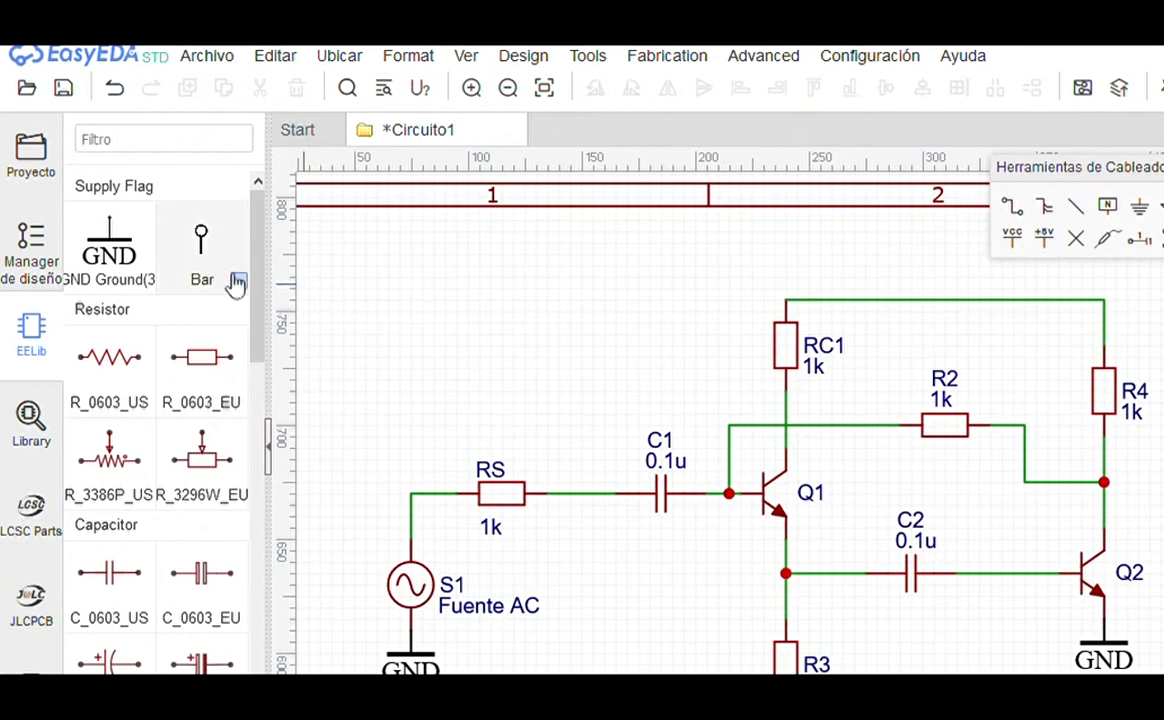
click(240, 282)
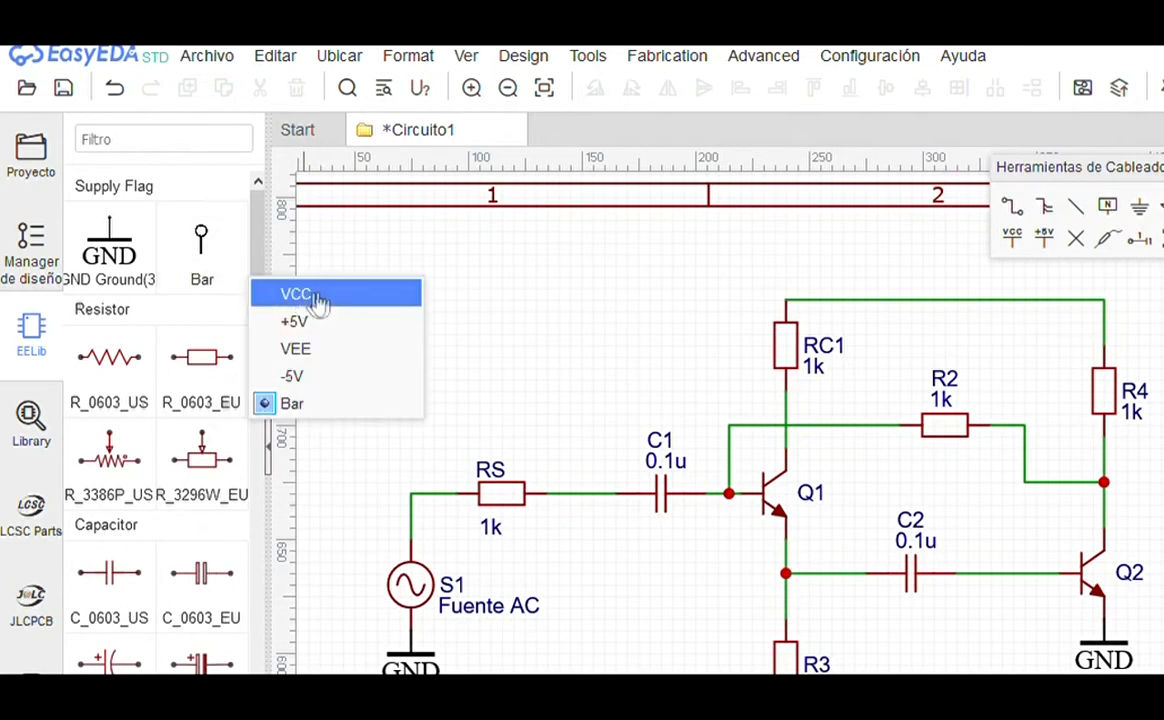
click(305, 293)
click(241, 282)
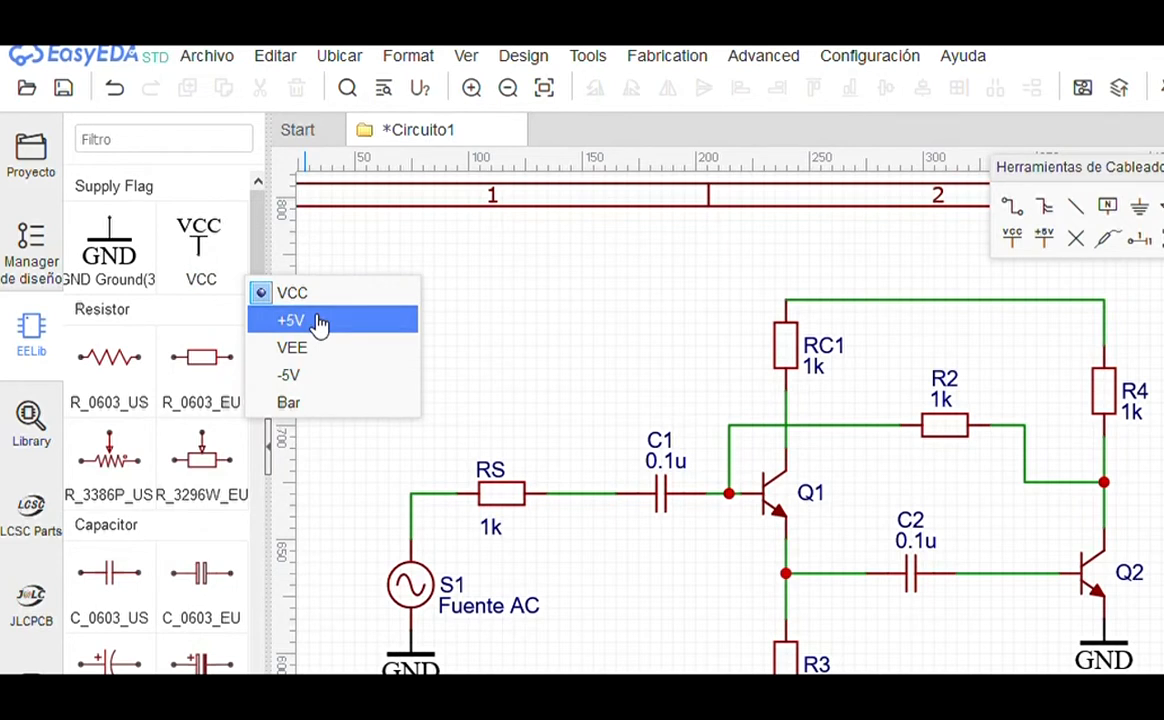
click(317, 322)
click(241, 282)
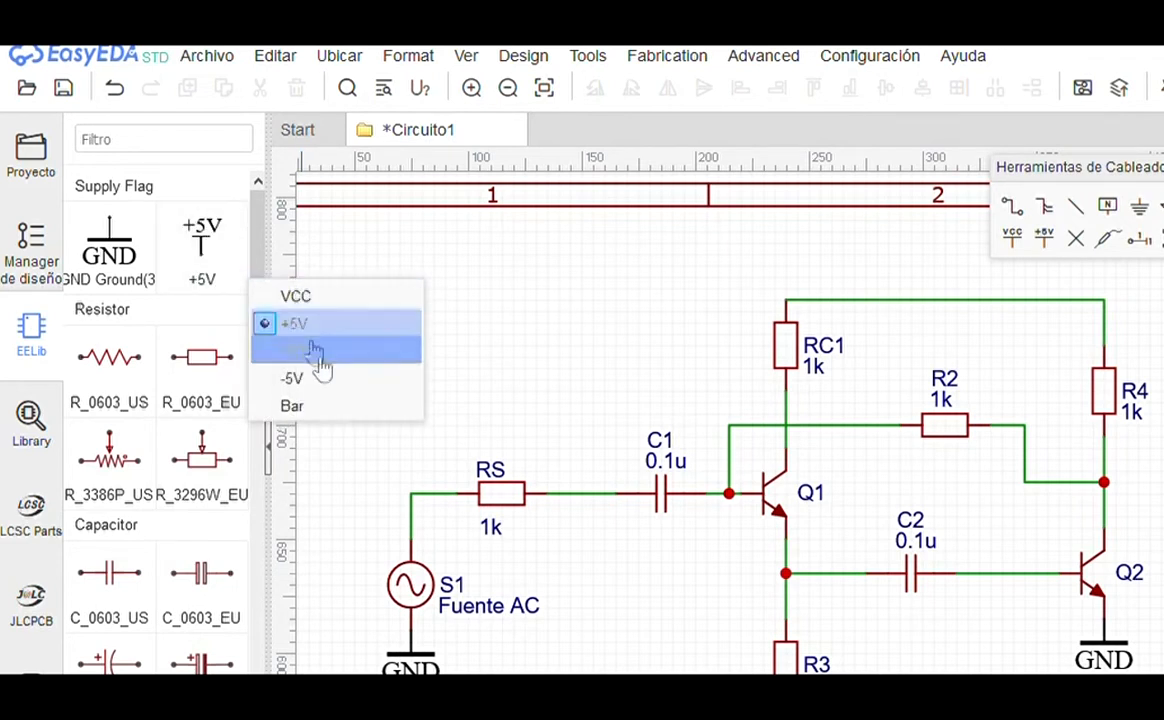
click(332, 407)
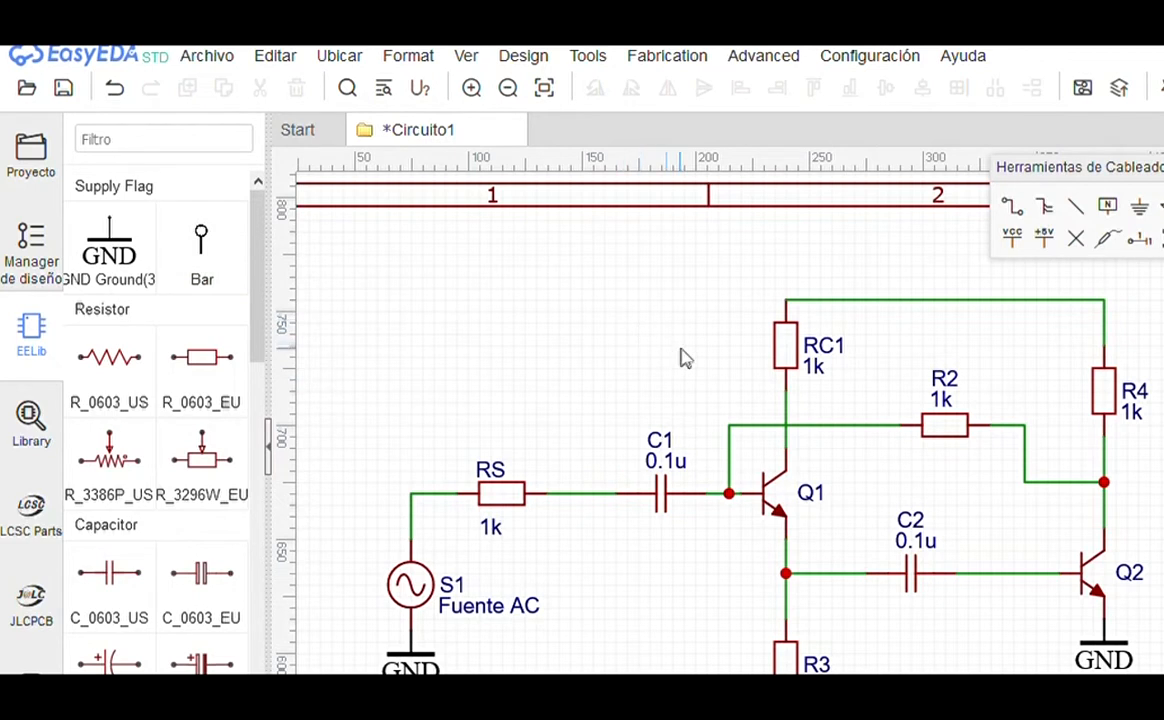
Step: Place Bar net flags by the top supply line and beside the R4–Q2 node
click(203, 238)
key(space)
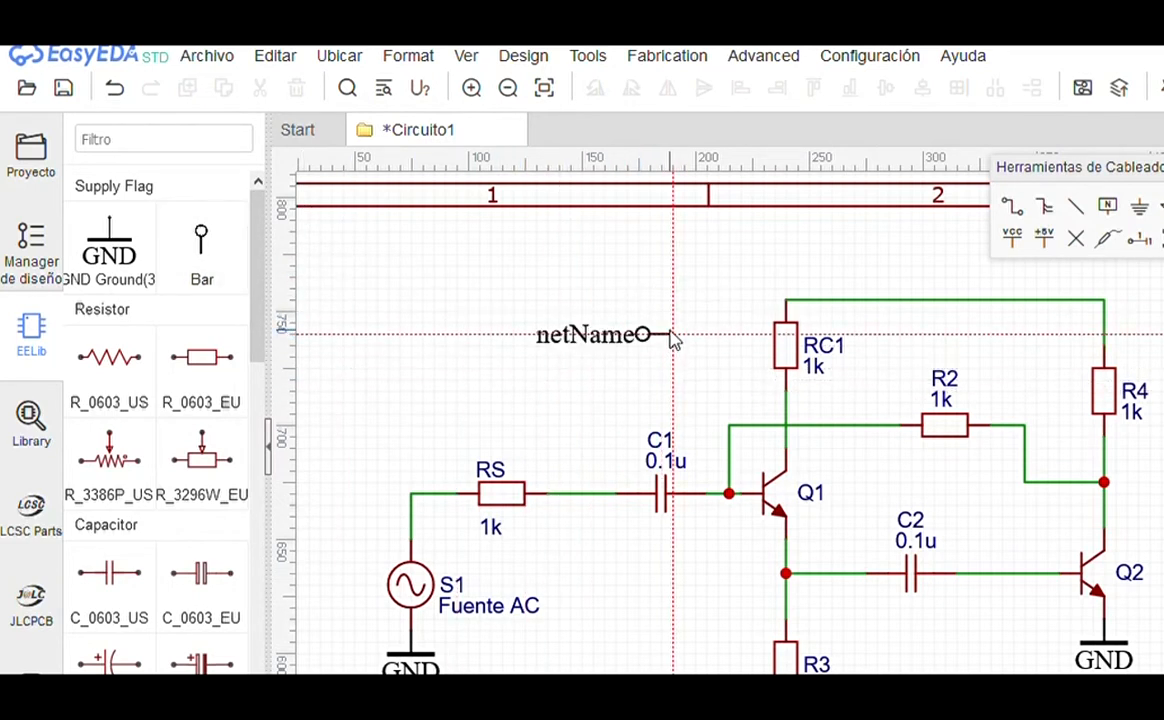
key(space)
key(space)
key(space)
key(space)
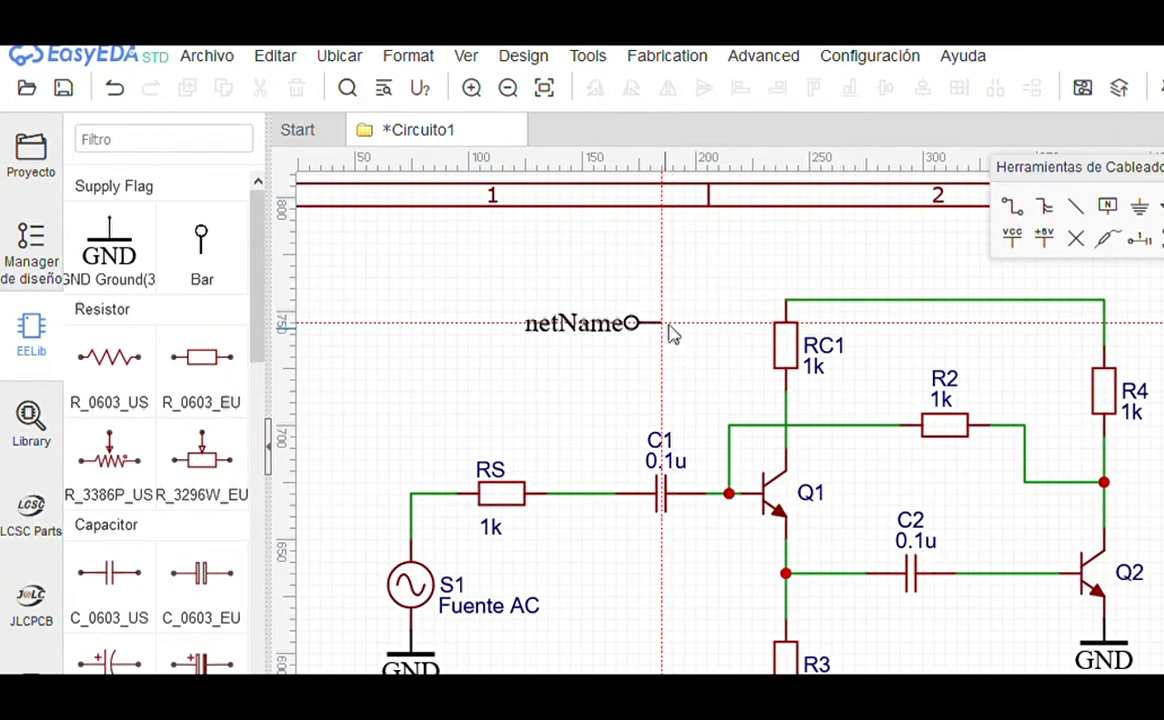
click(748, 310)
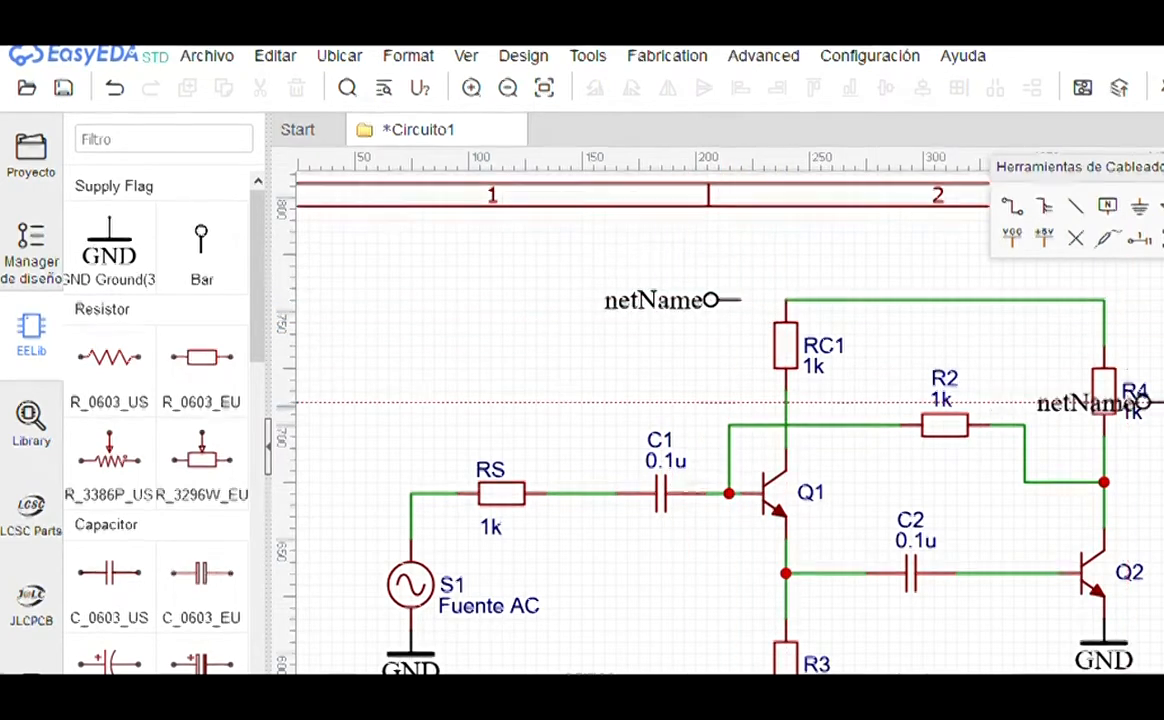
key(space)
key(space)
click(1153, 484)
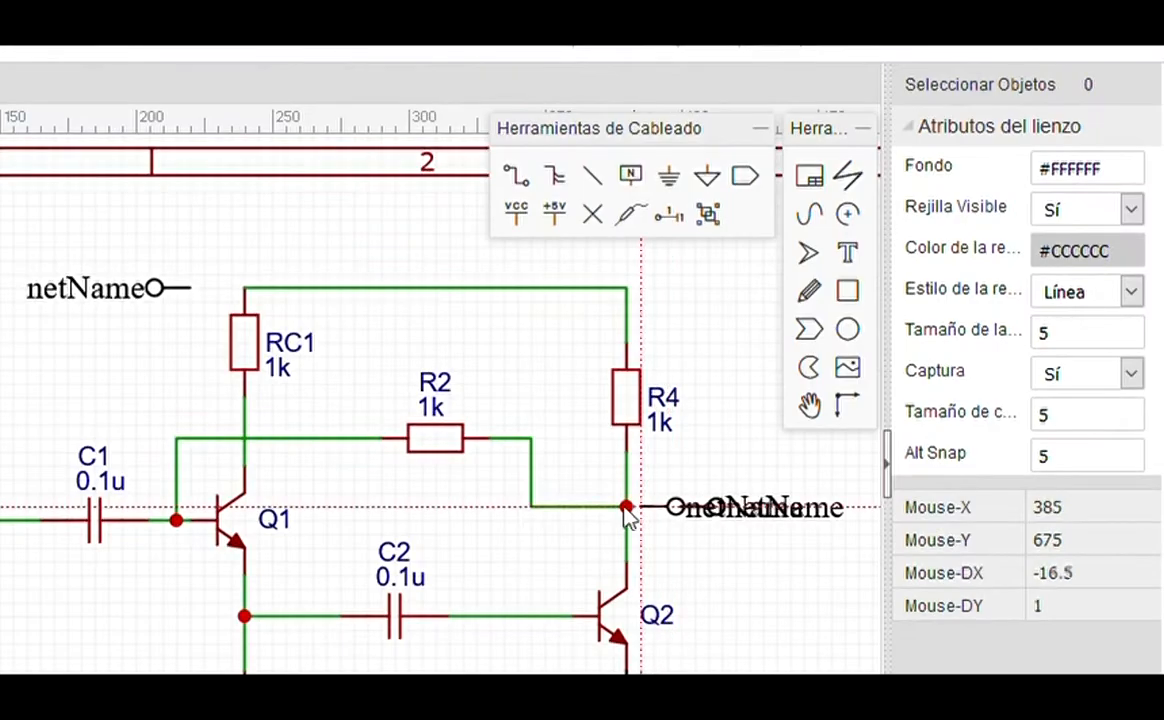
key(Escape)
Step: Rename the upper net flag to Vcc and move its label closer to the flag
click(94, 290)
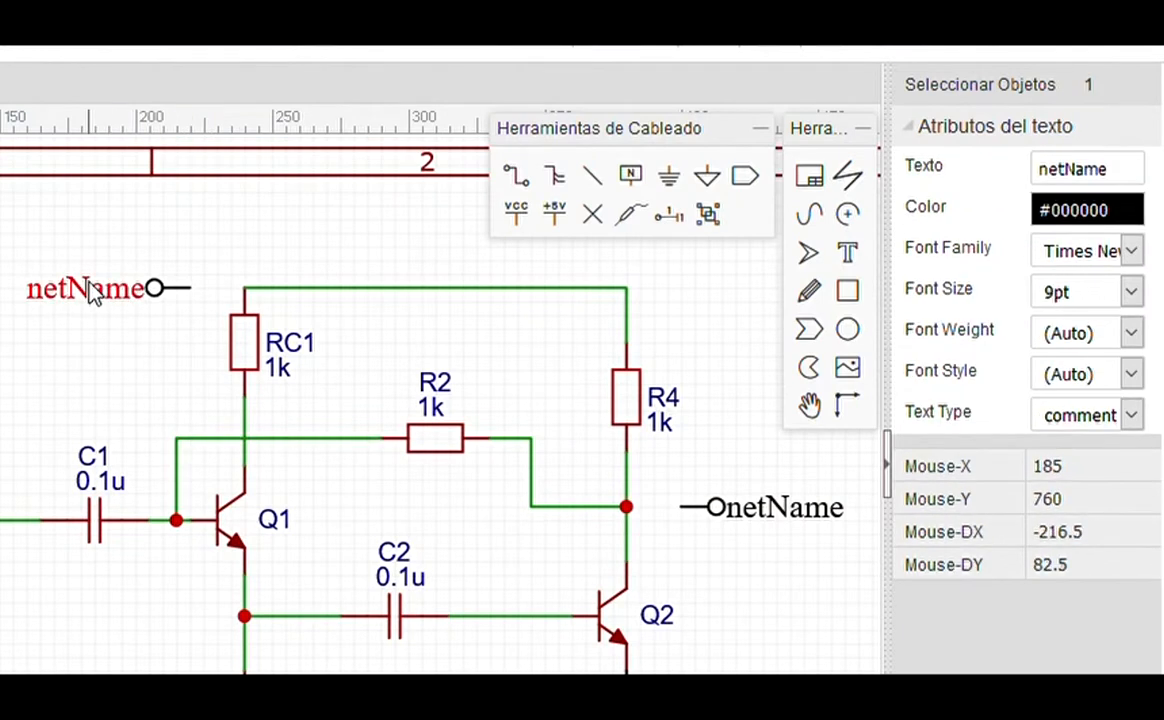
double_click(1139, 180)
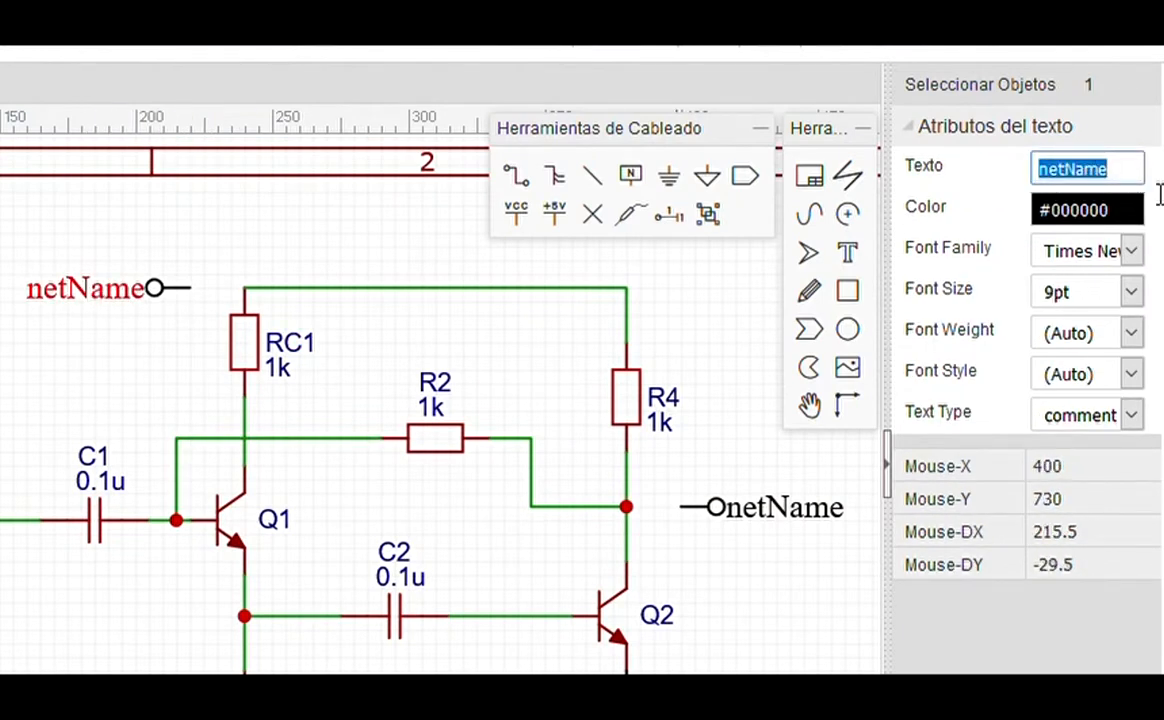
text(Vcc)
key(Return)
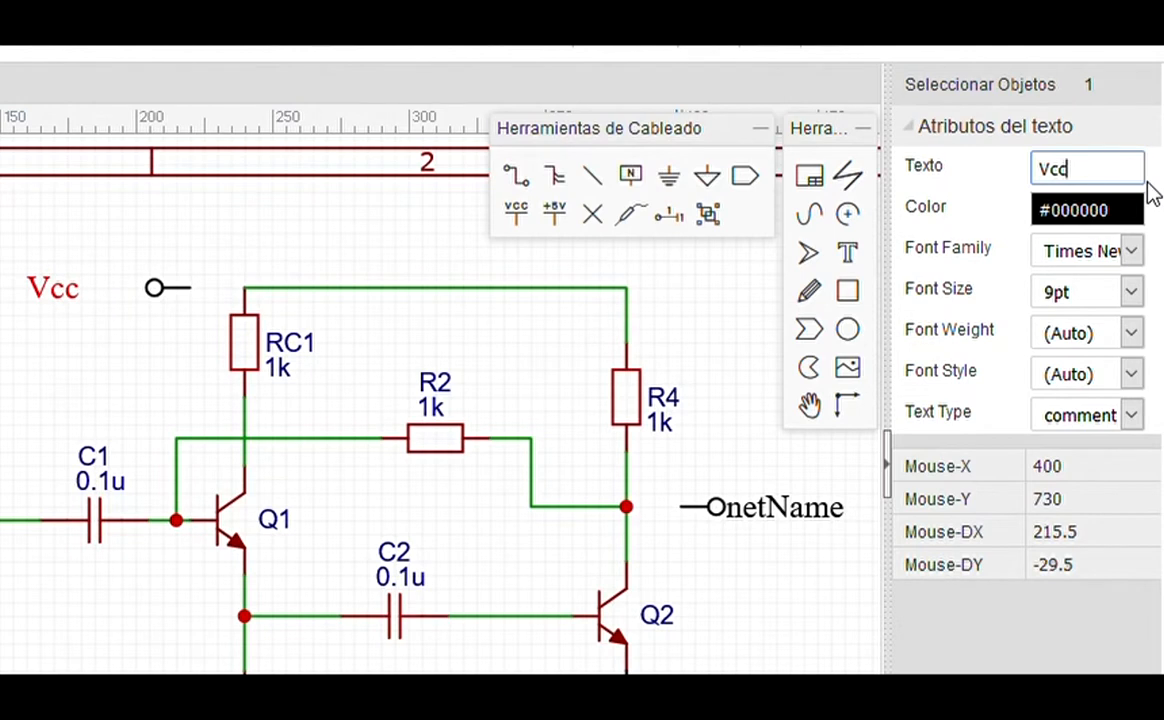
drag(53, 293, 117, 304)
Step: Rename the net flag at the R4–Q2 output node to Vo
click(780, 528)
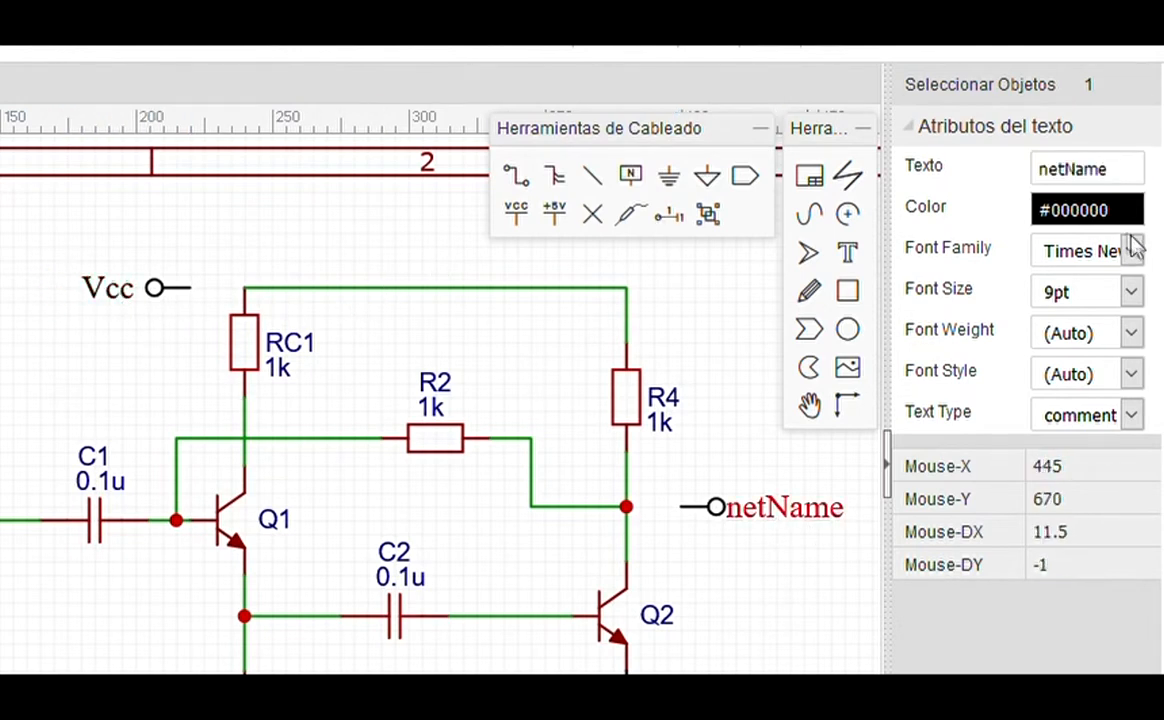
double_click(1111, 184)
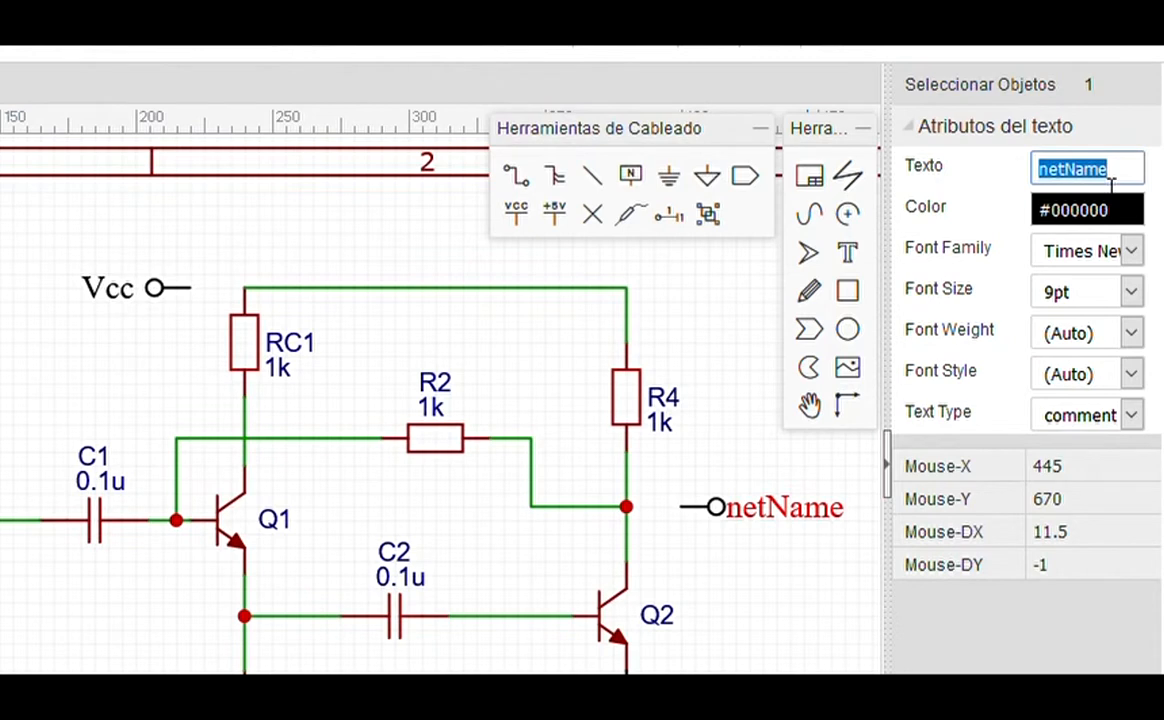
text(Vb)
key(Return)
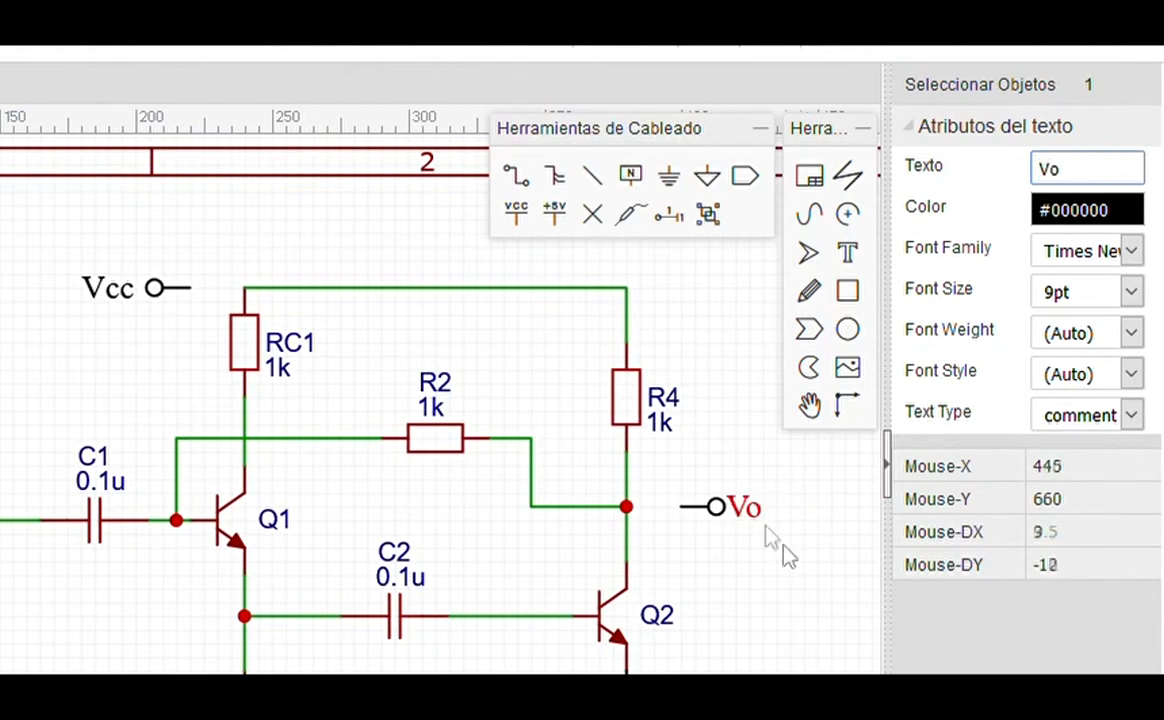
click(790, 616)
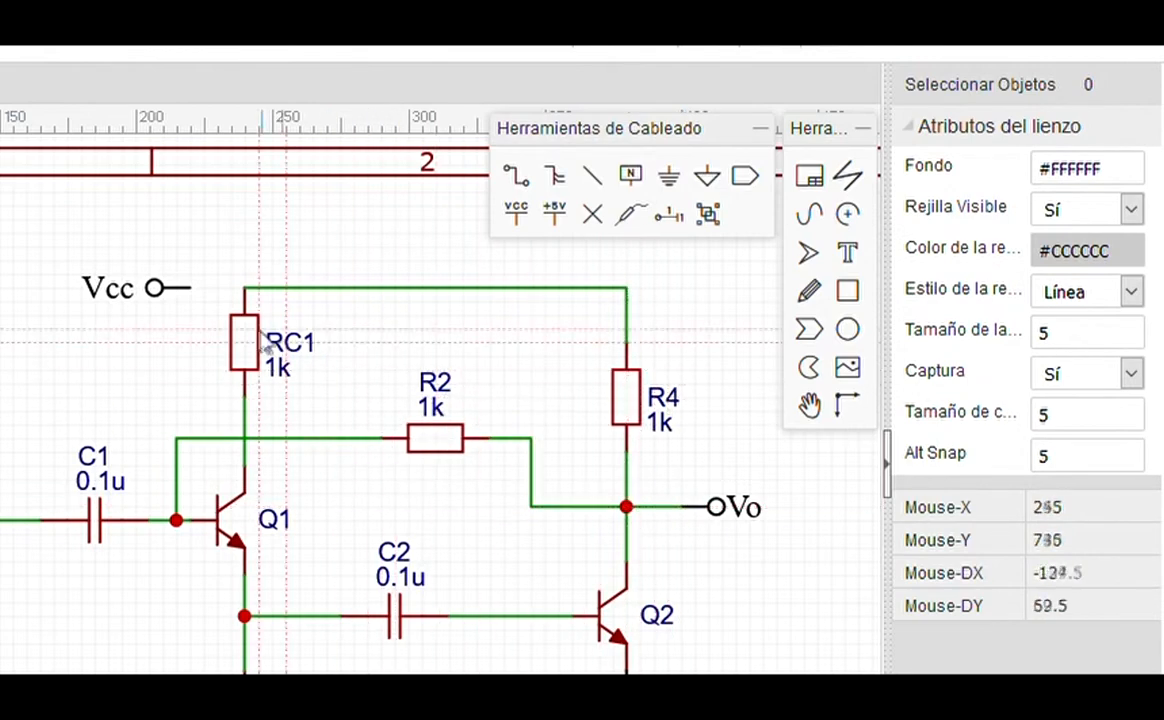
Step: Wire the Vcc flag to the RC1 junction
click(192, 289)
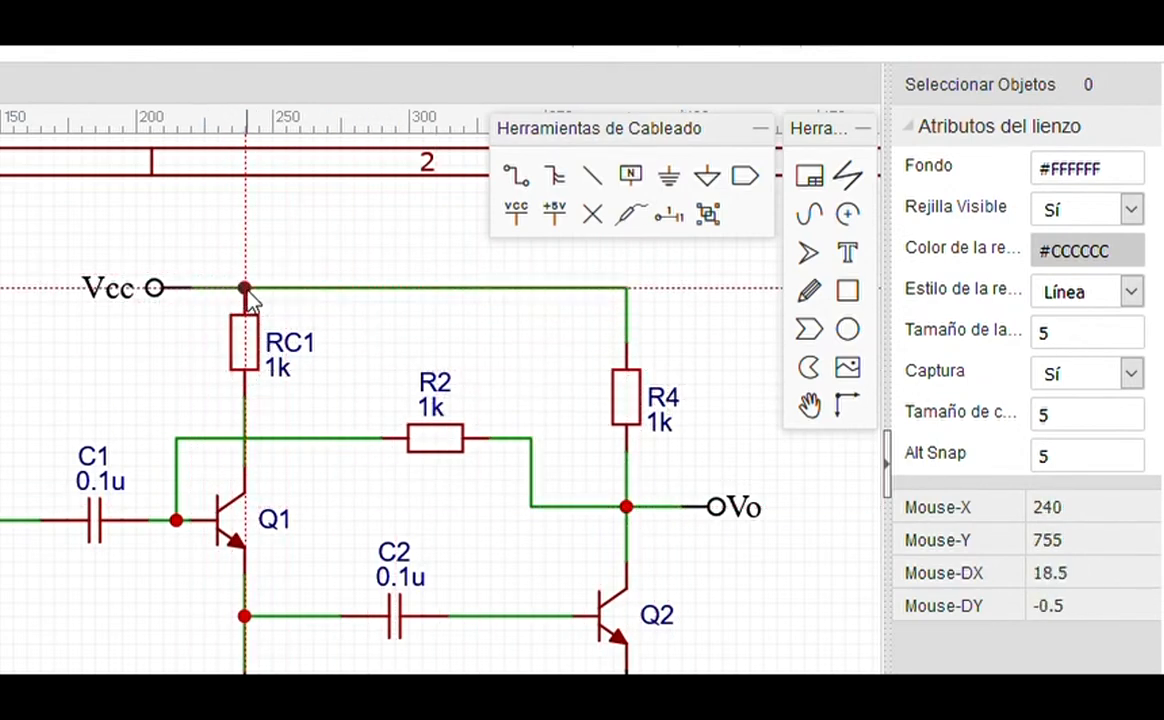
click(244, 288)
scroll(250, 292, down, 2)
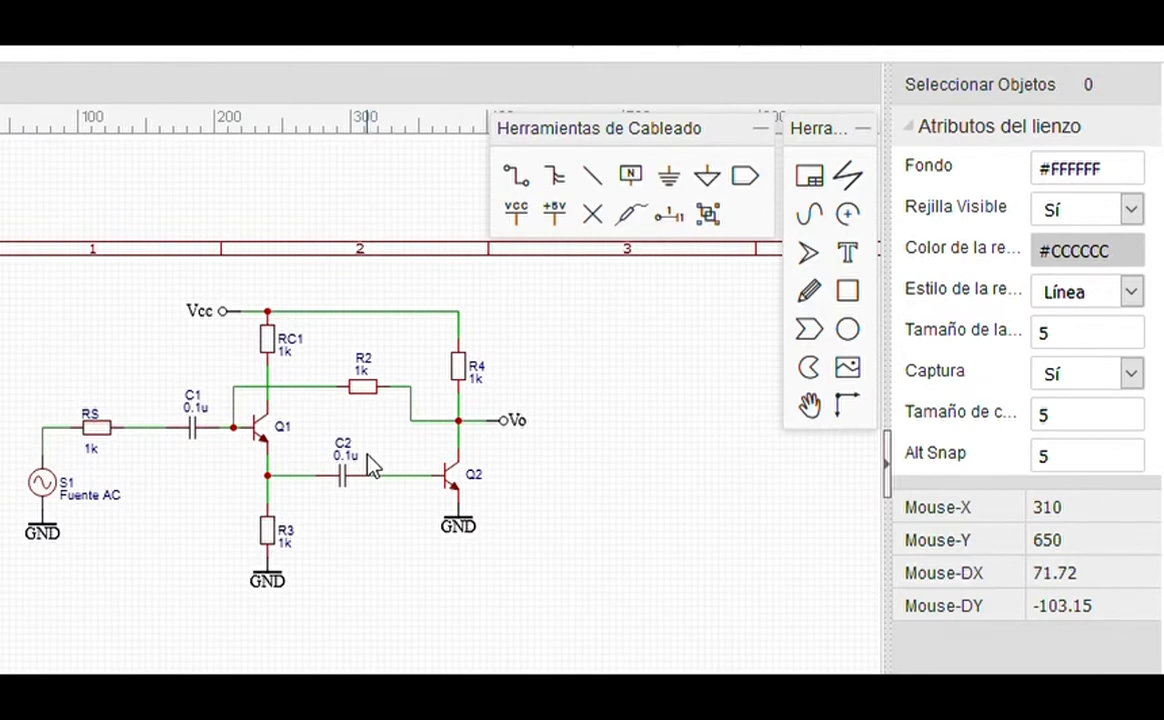
scroll(369, 465, up, 2)
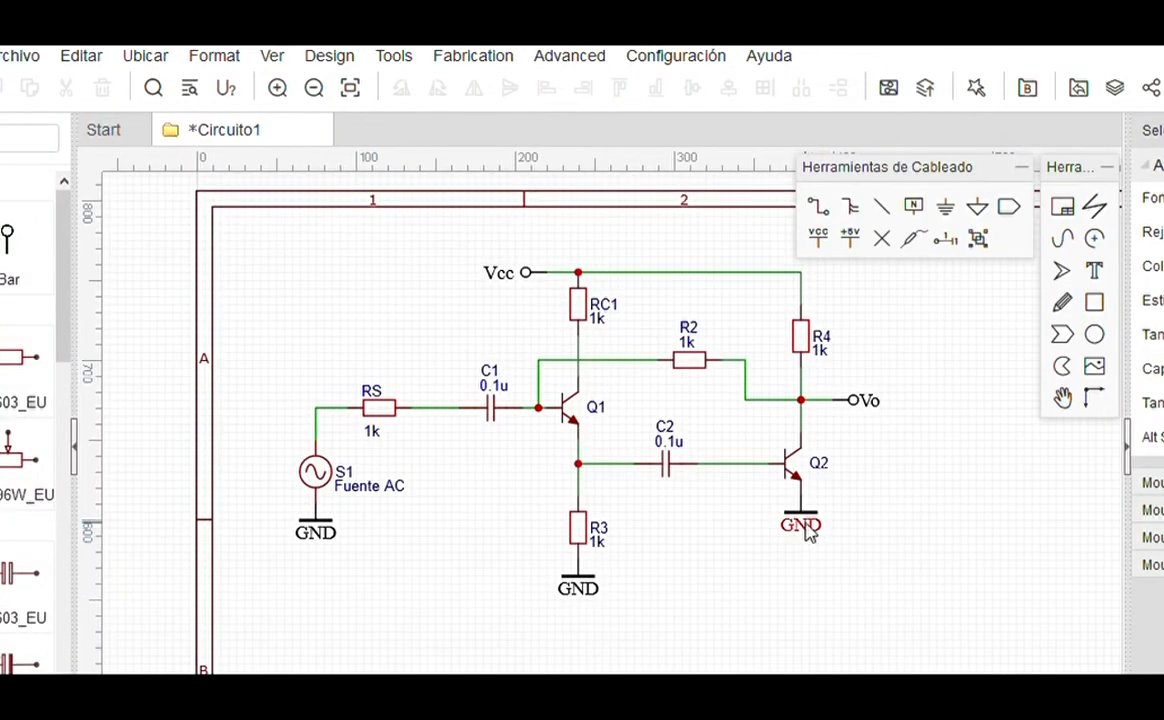
Step: Delete the GND labels under Q2 and R3
click(808, 533)
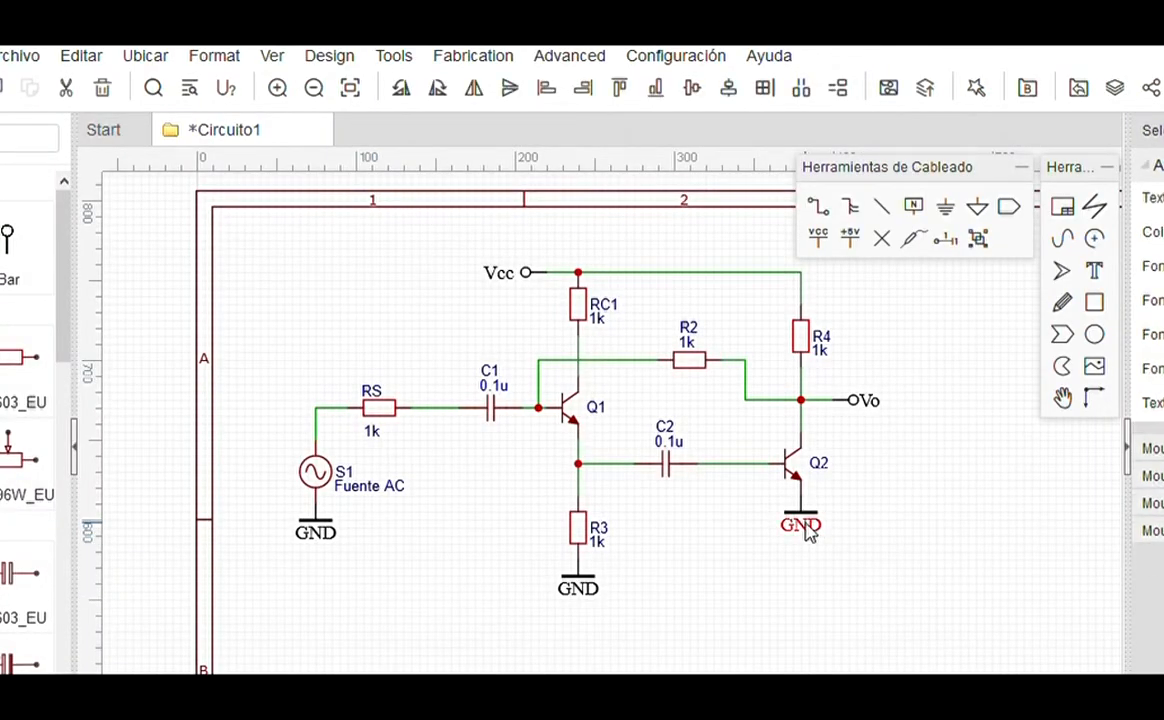
key(Delete)
click(579, 592)
key(Delete)
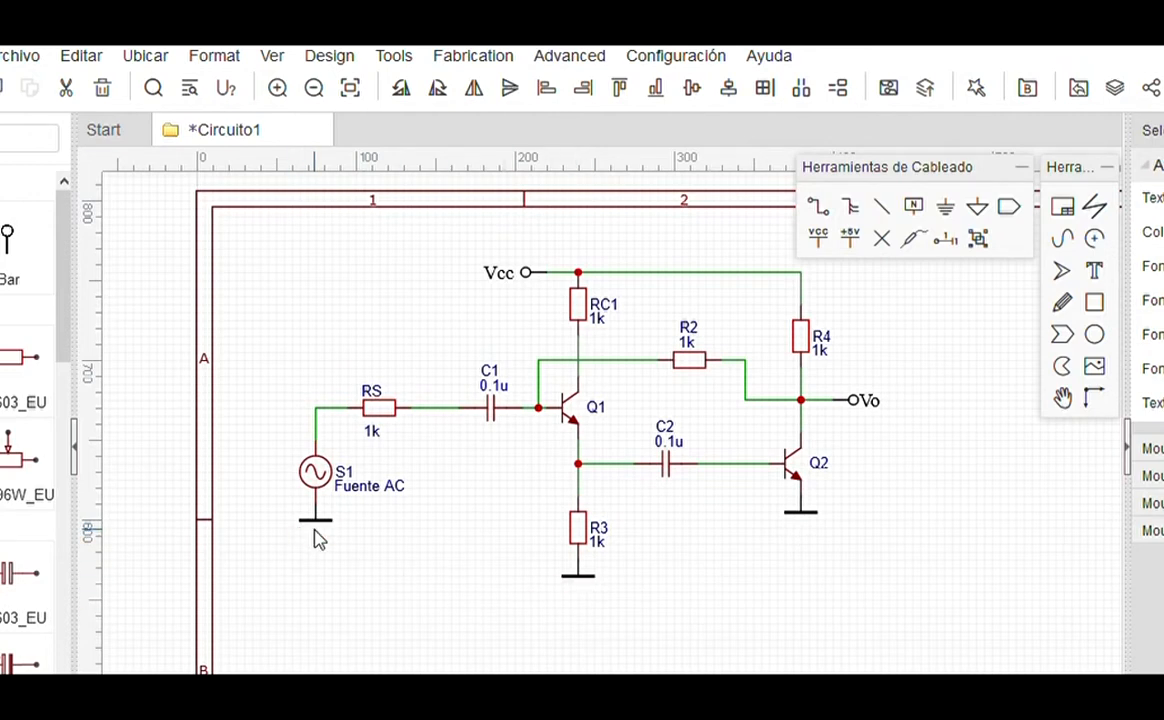
Step: Change source S1's prefix to VS and hide its Fuente AC name
scroll(333, 480, up, 3)
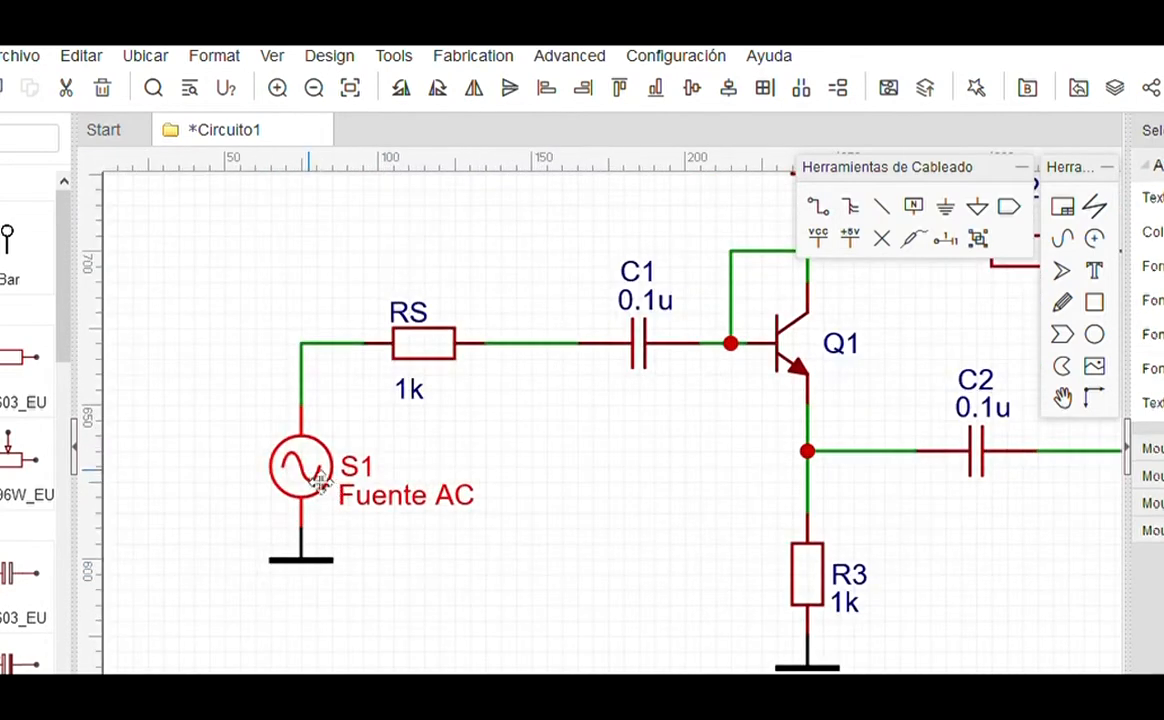
click(313, 474)
drag(1070, 217, 1027, 216)
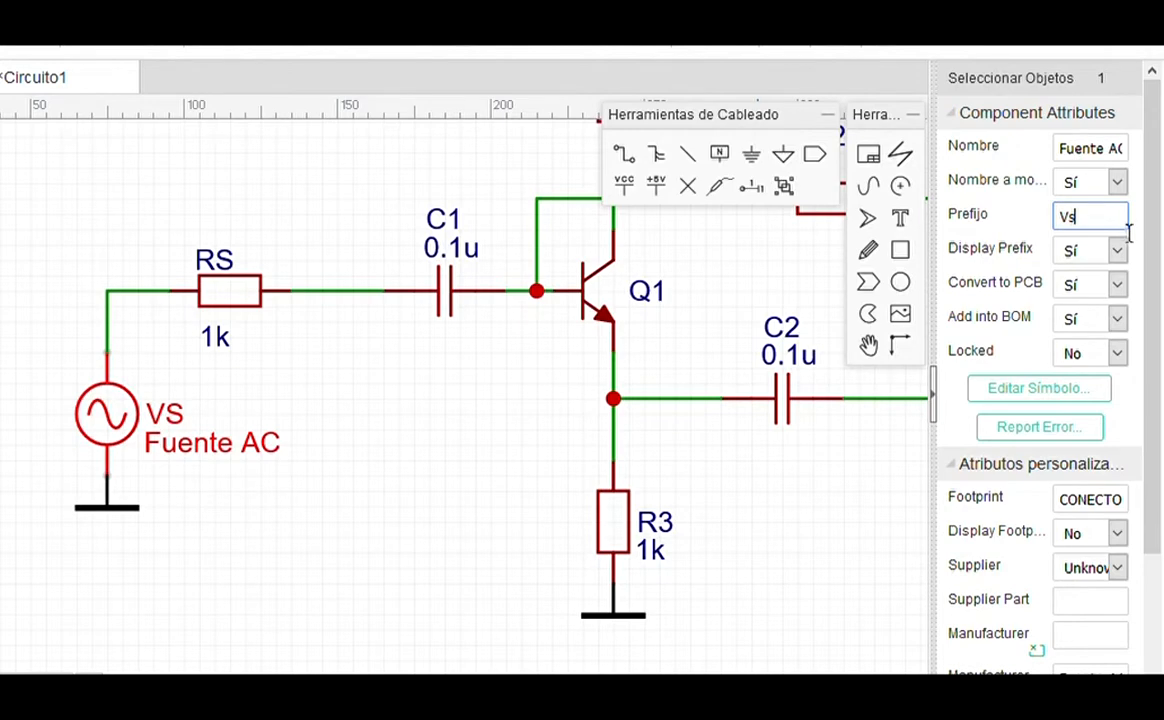
click(1118, 184)
click(1086, 250)
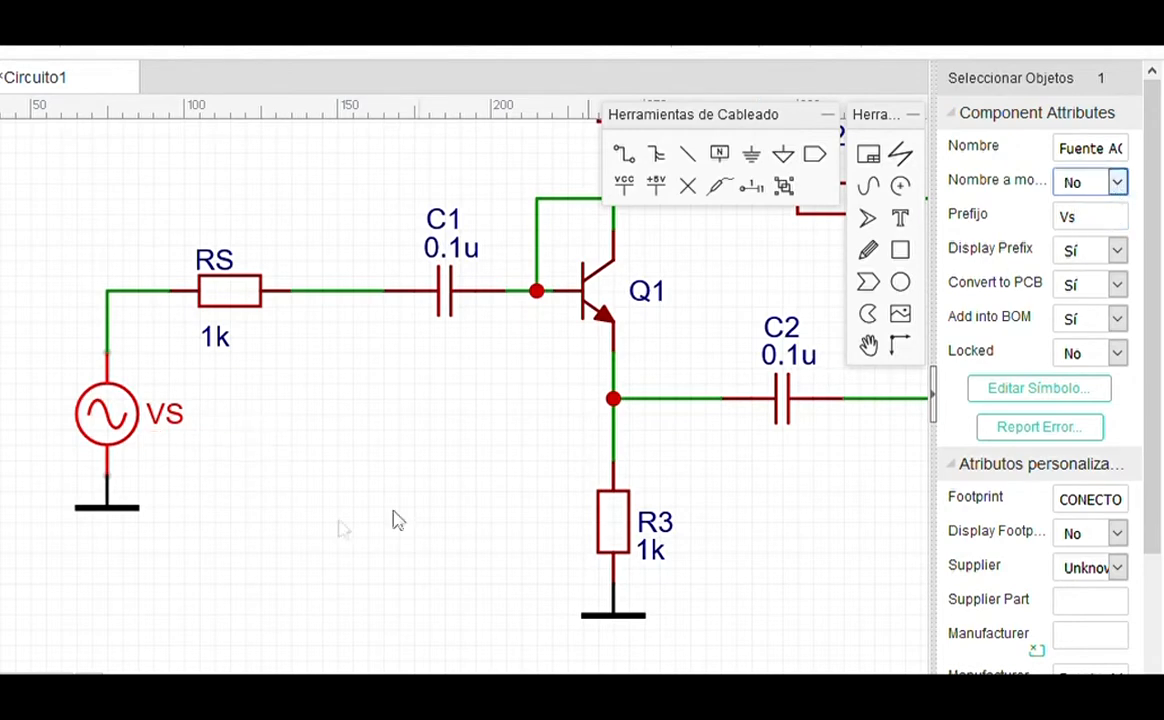
click(307, 481)
Step: Hide C1's 0.1u value and reposition its label over the capacitor
scroll(200, 456, down, 3)
scroll(431, 322, up, 2)
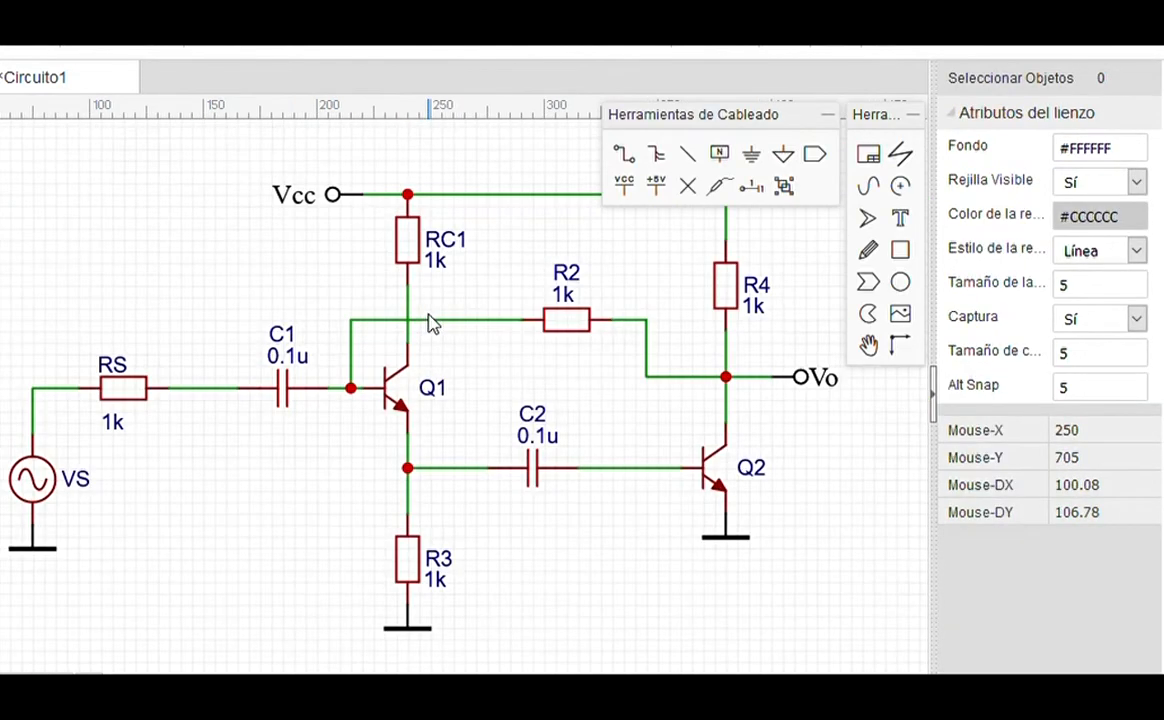
click(283, 395)
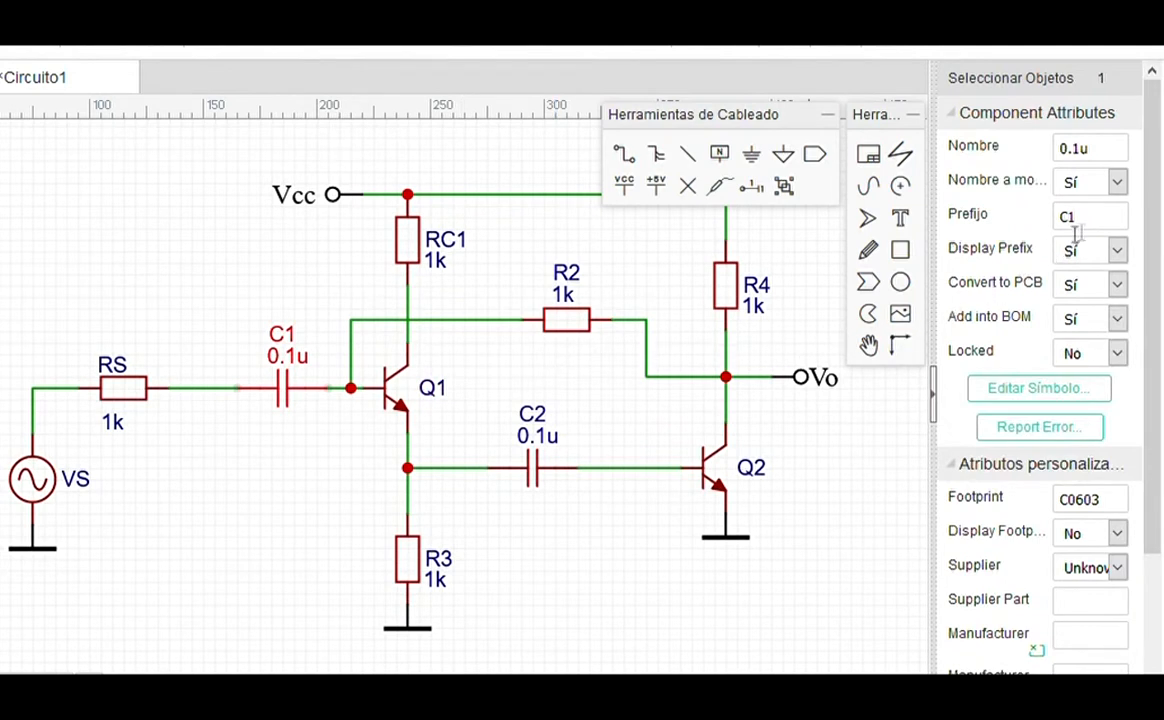
click(1115, 184)
click(1084, 239)
drag(290, 340, 293, 357)
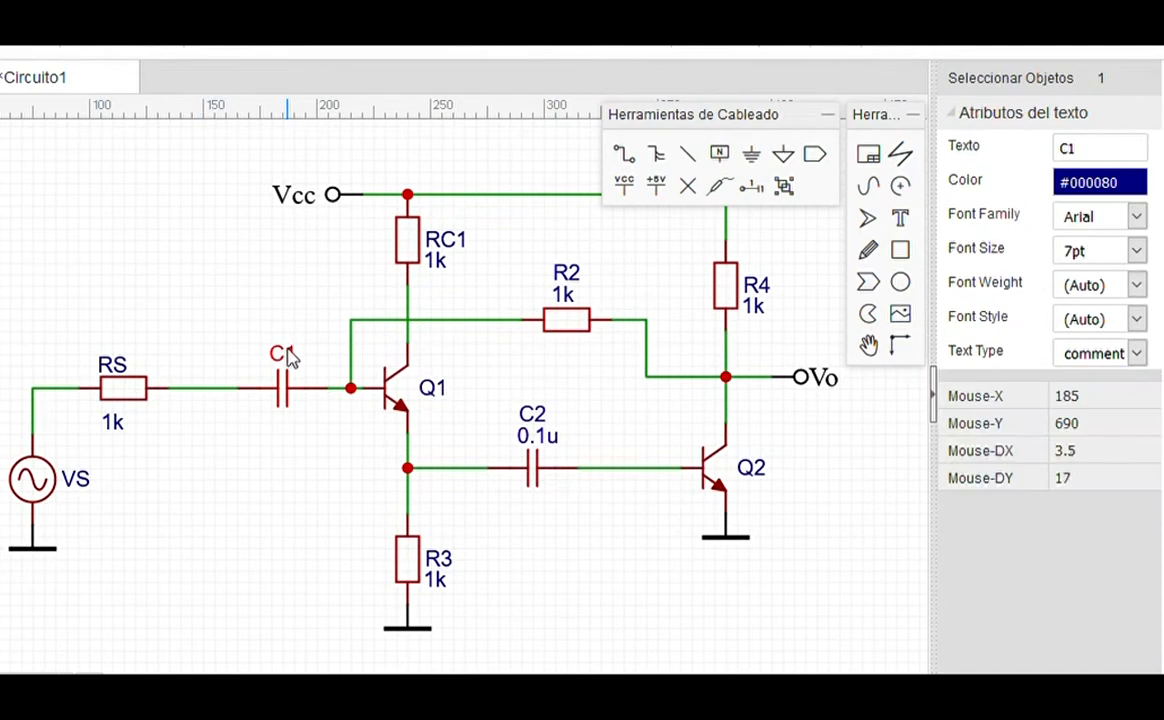
click(514, 564)
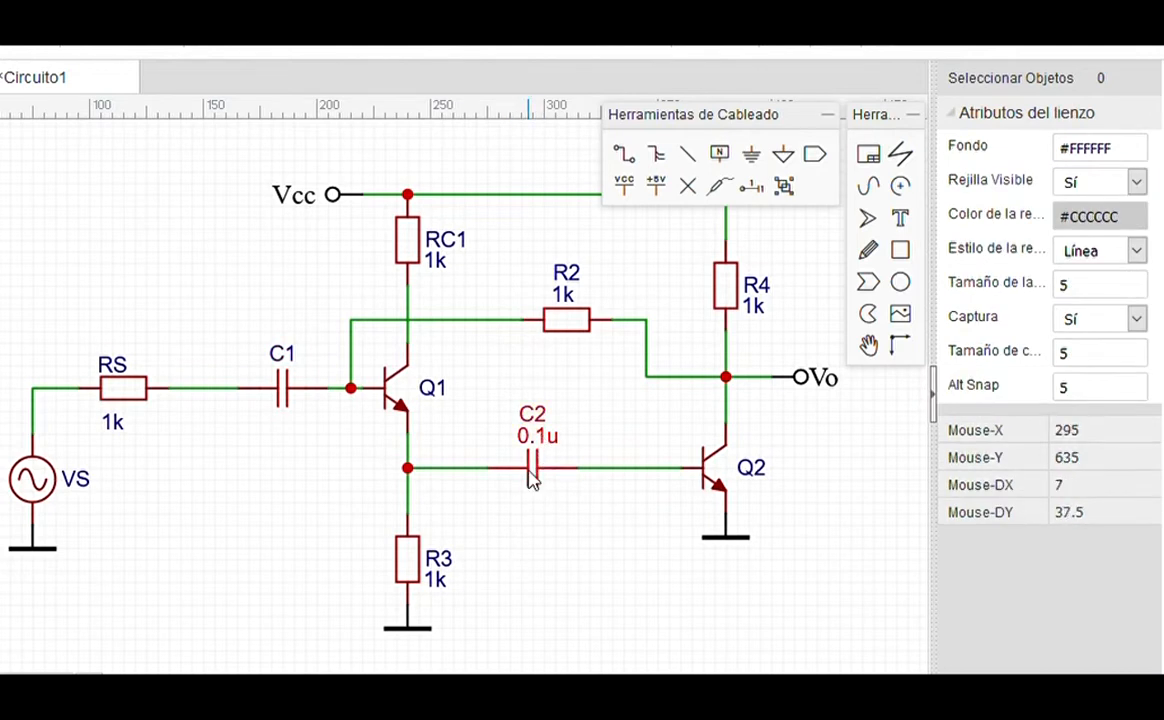
Step: Hide C2's 0.1u value label
click(533, 472)
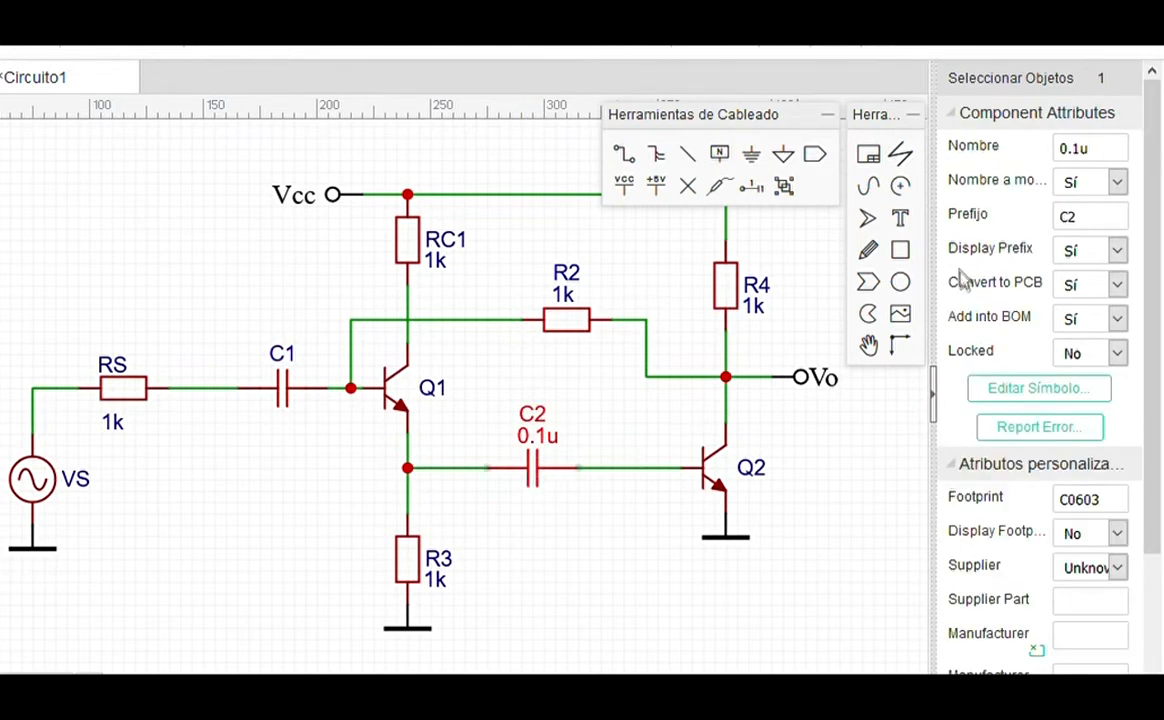
click(1117, 184)
click(1077, 249)
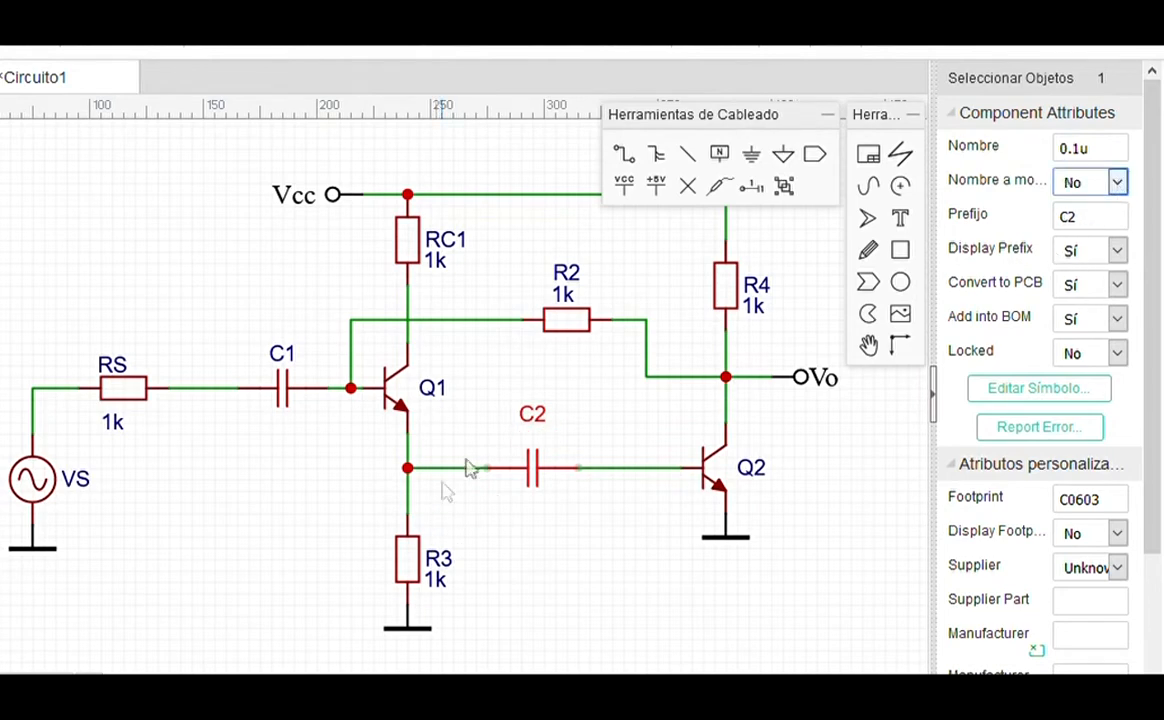
click(537, 436)
click(559, 605)
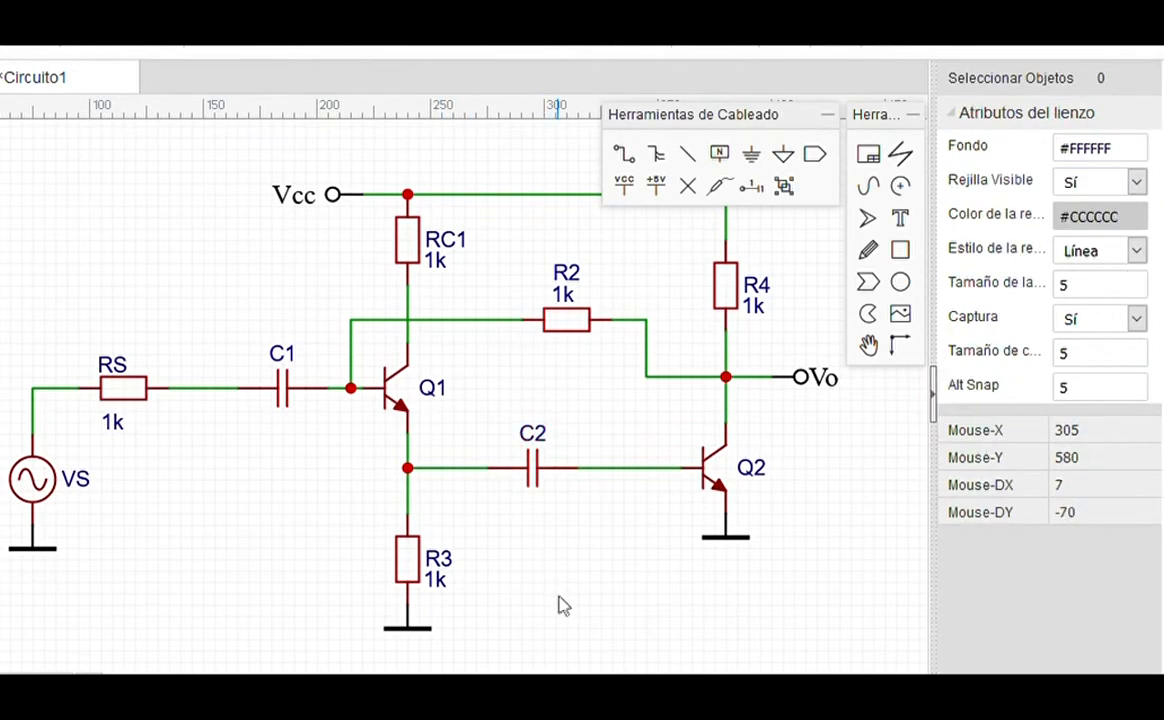
Step: Select the entire schematic and shift it down and to the left
scroll(495, 468, down, 2)
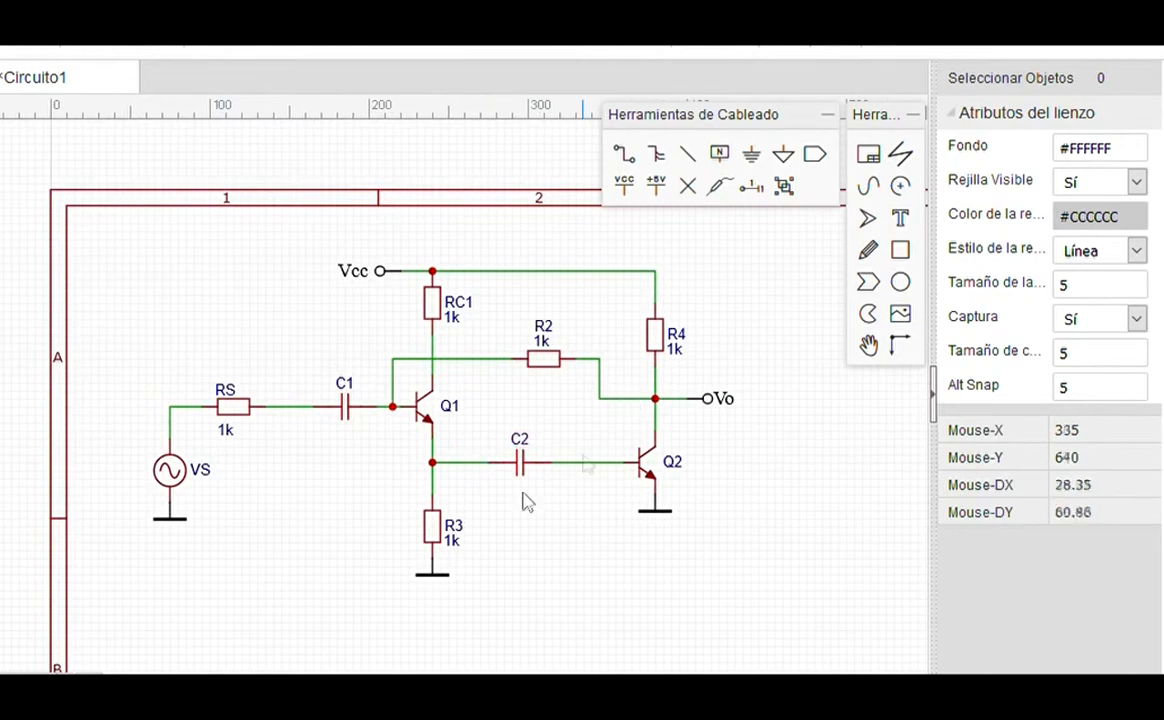
drag(86, 218, 822, 619)
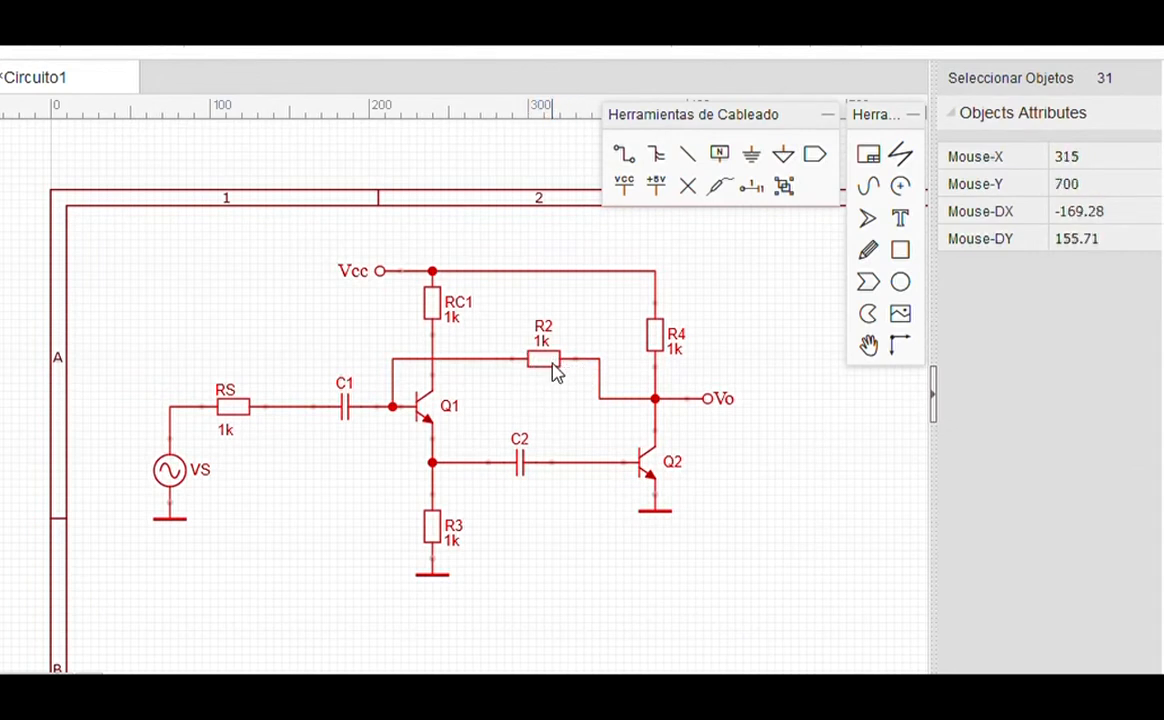
mouse_move(555, 368)
mouse_down()
mouse_move(523, 407)
mouse_move(533, 369)
mouse_move(548, 382)
mouse_up()
click(478, 427)
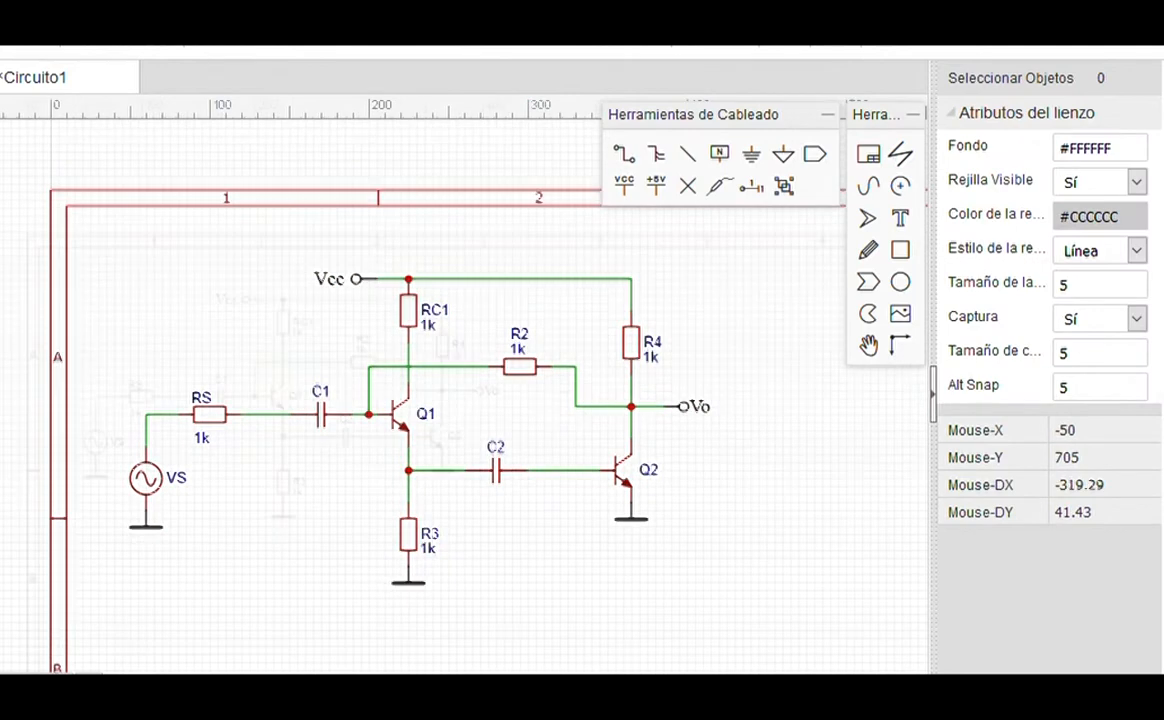
Step: Save the Circuito1 project
scroll(2, 356, down, 1)
scroll(109, 363, up, 1)
scroll(171, 391, down, 1)
scroll(777, 437, up, 2)
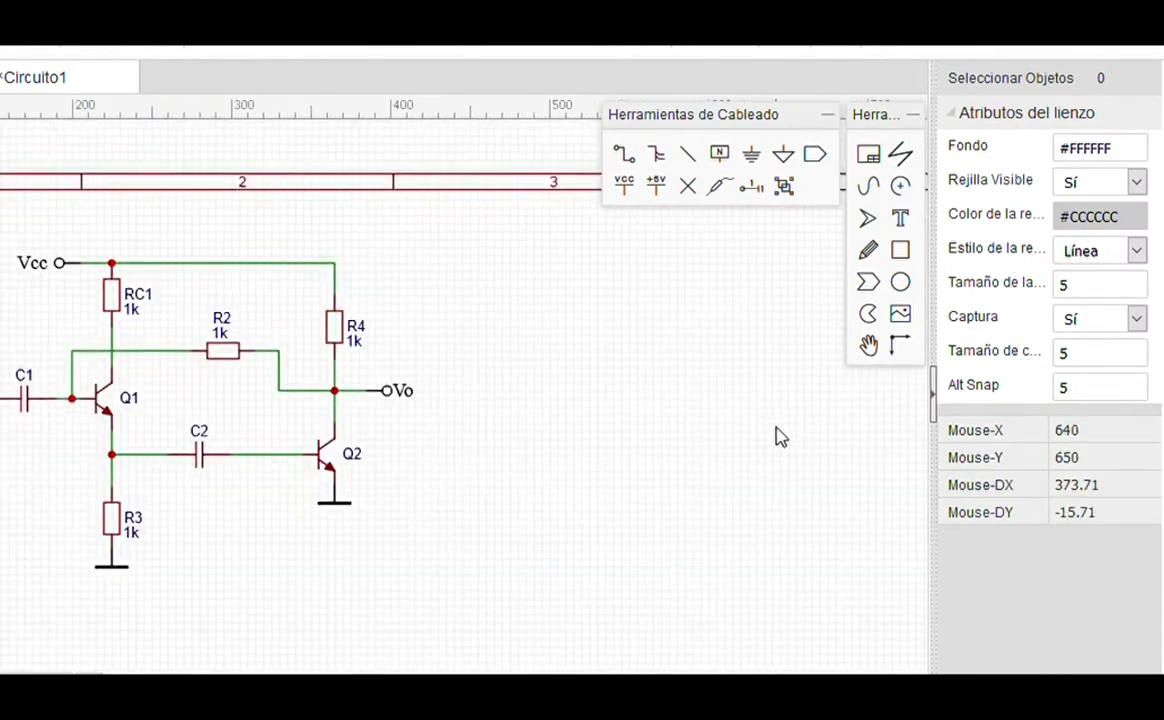
scroll(473, 390, down, 2)
scroll(710, 367, up, 3)
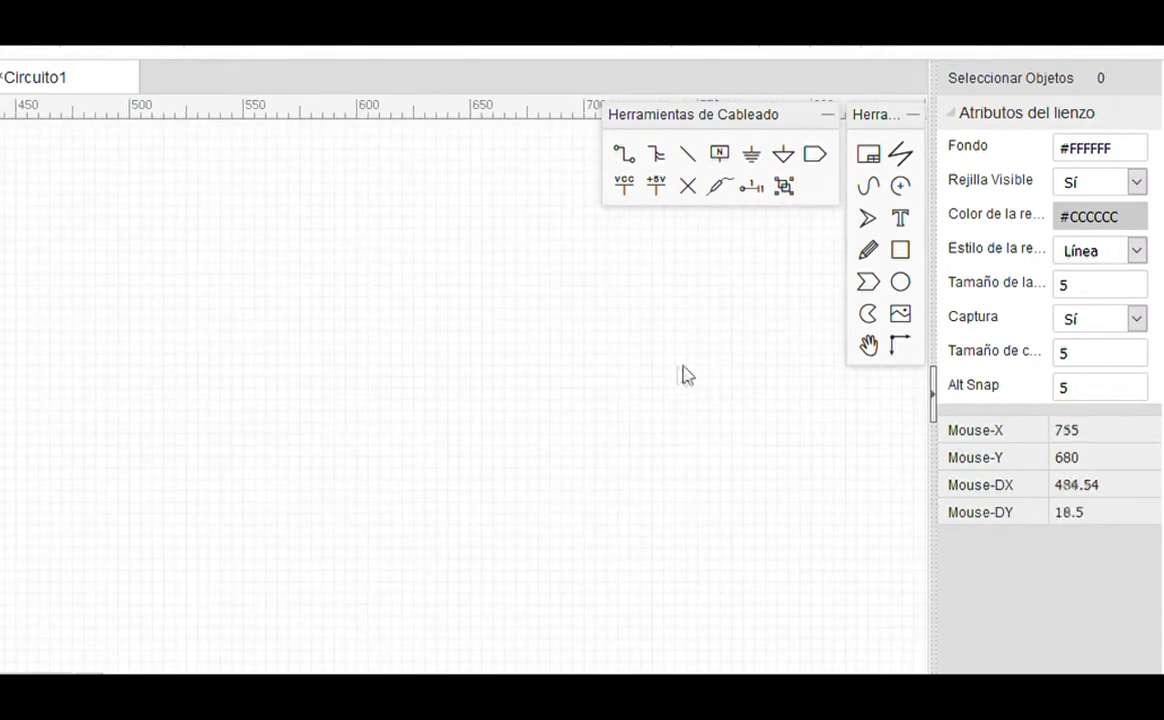
scroll(680, 378, down, 1)
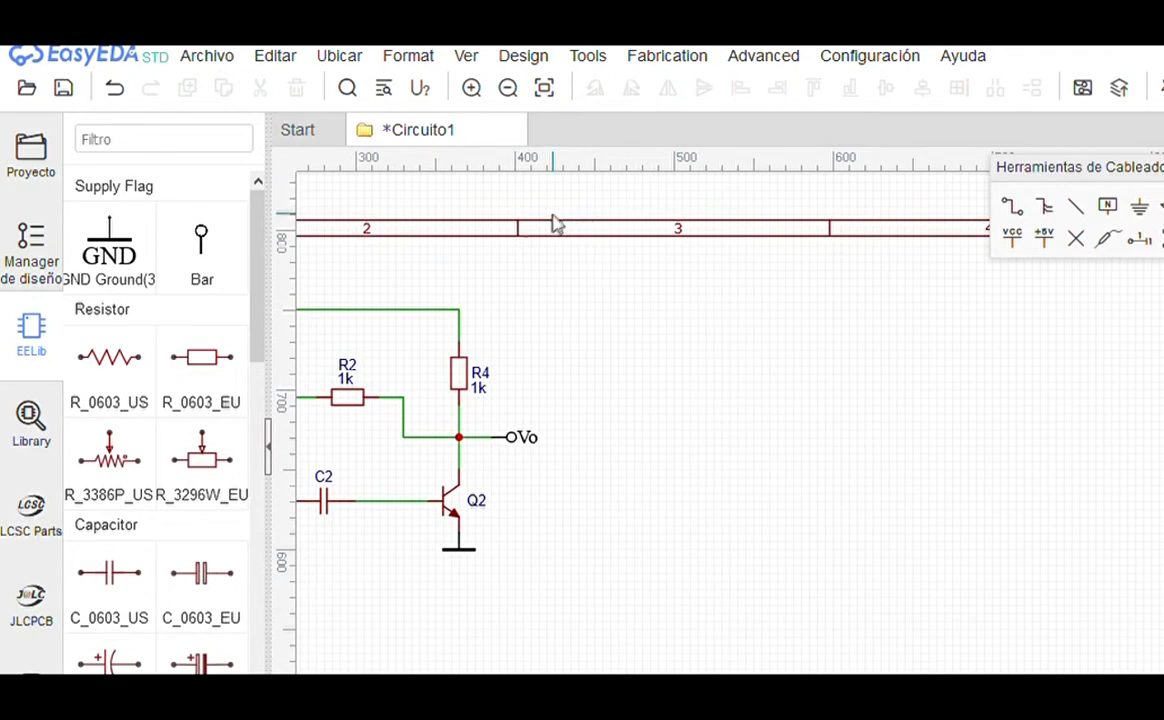
click(70, 92)
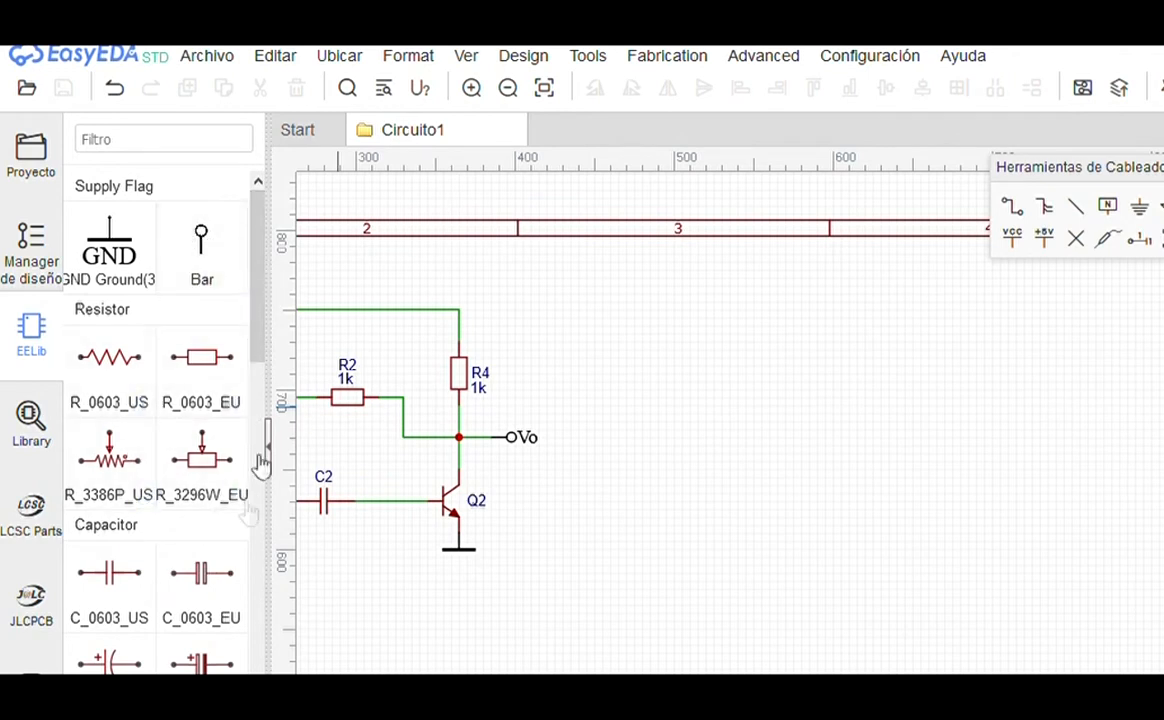
Step: Search the library for 'opamp' and pick the opamp with a DIP-8 footprint for placement
click(31, 420)
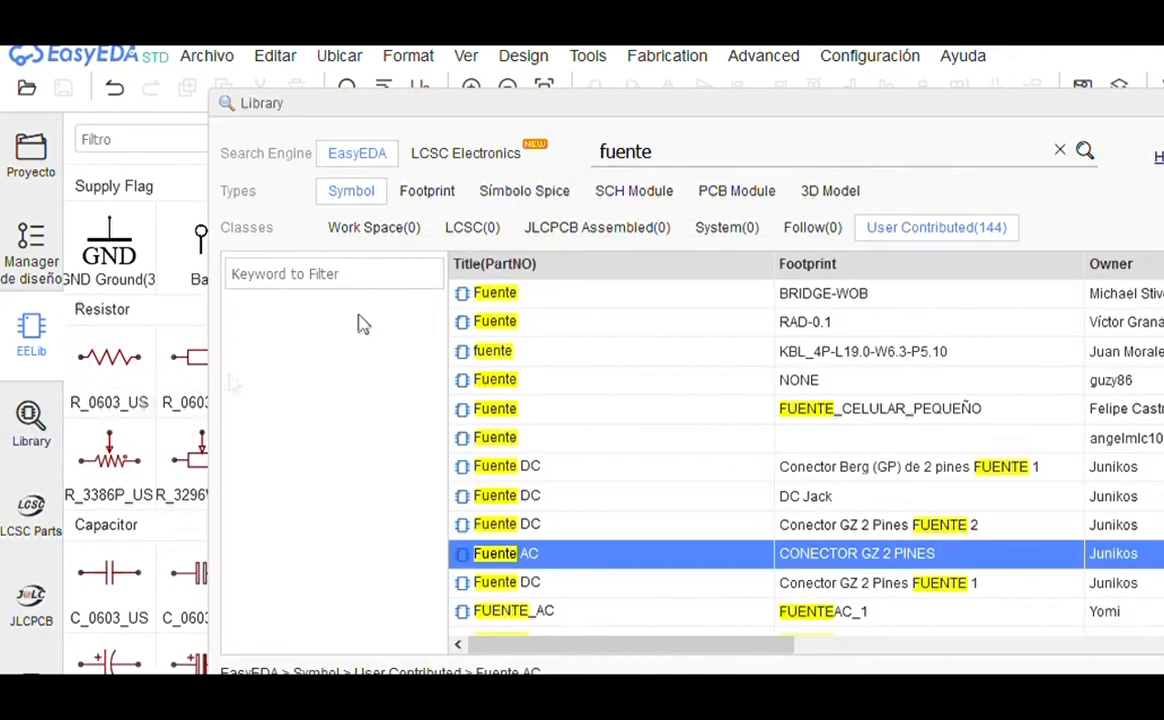
double_click(700, 155)
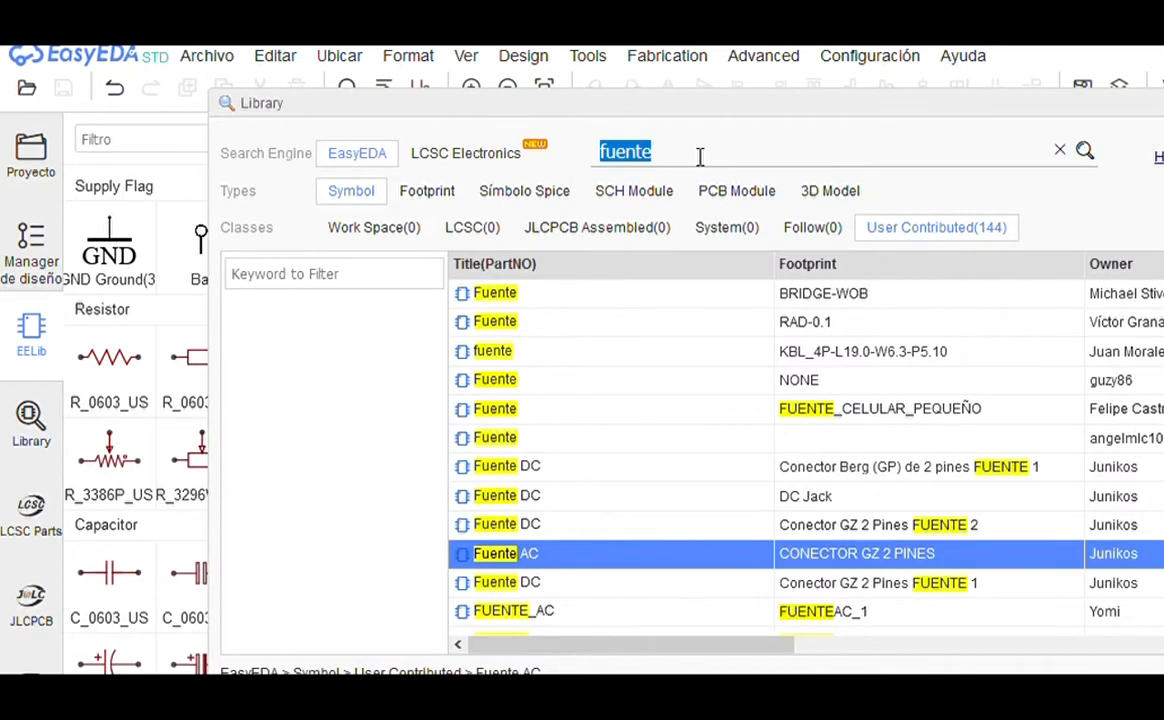
text(opamp)
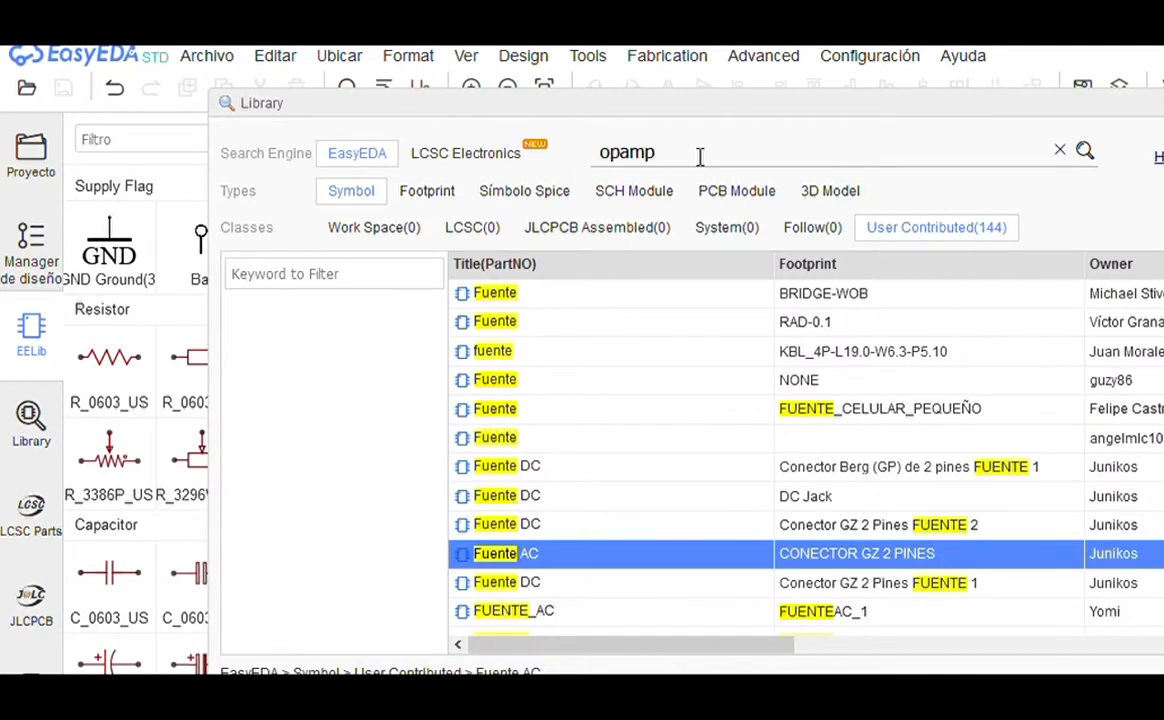
key(Return)
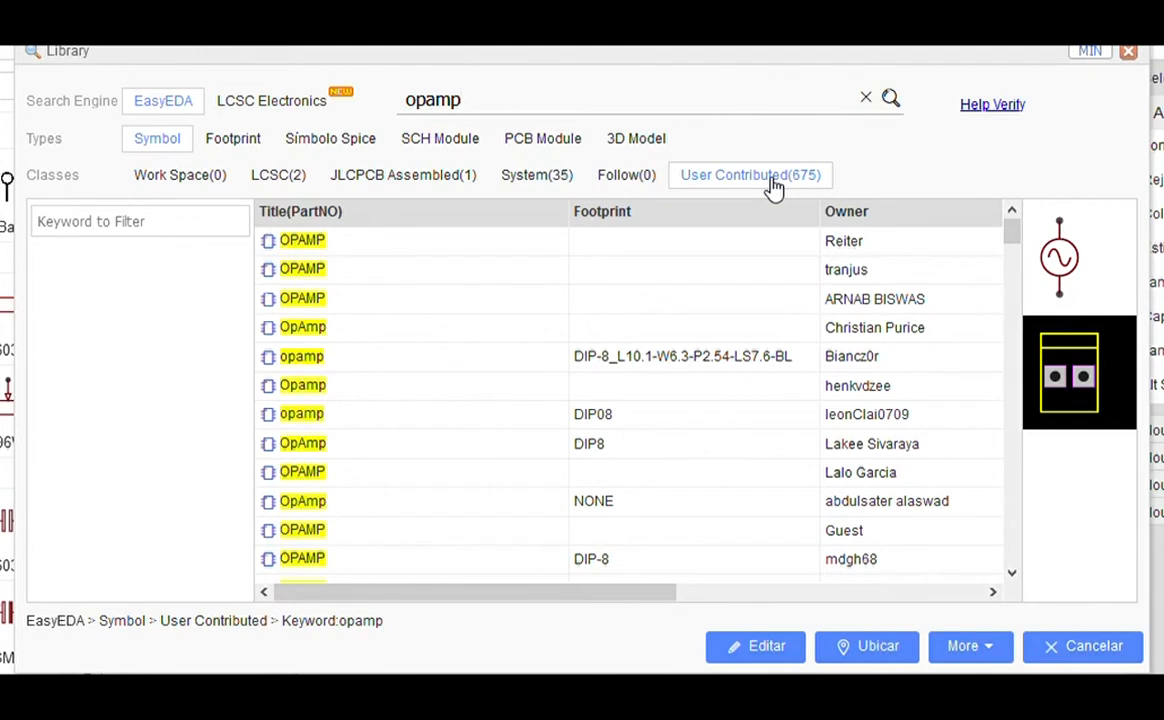
click(424, 248)
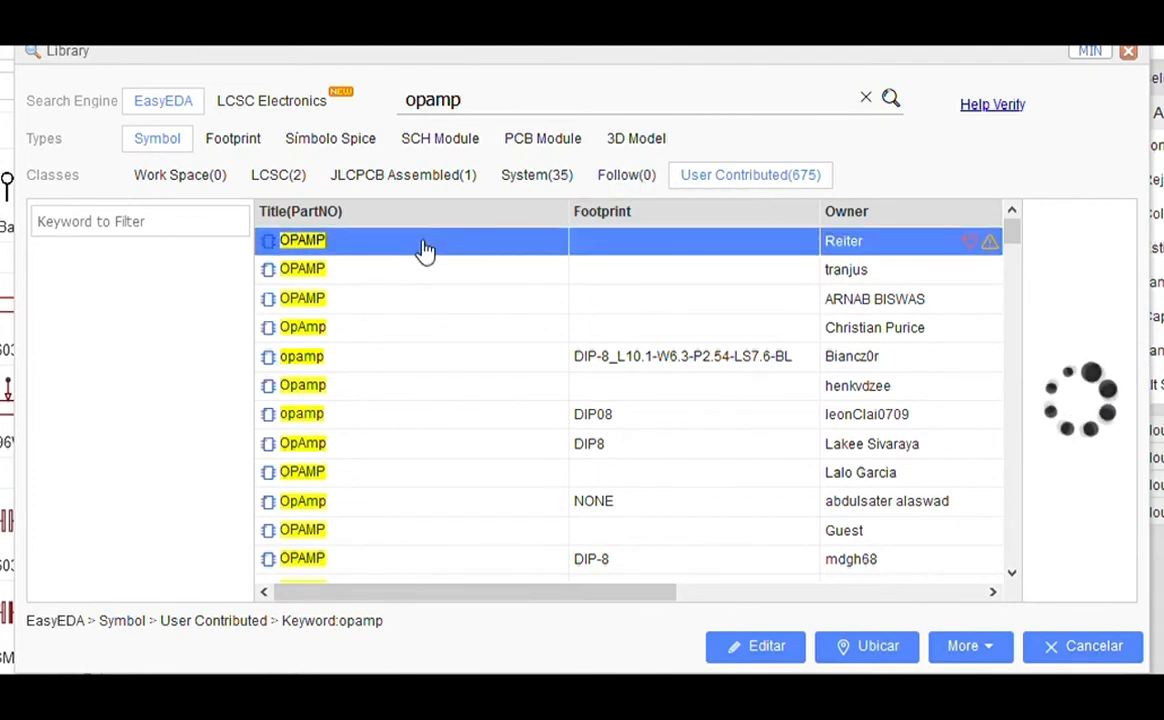
click(437, 285)
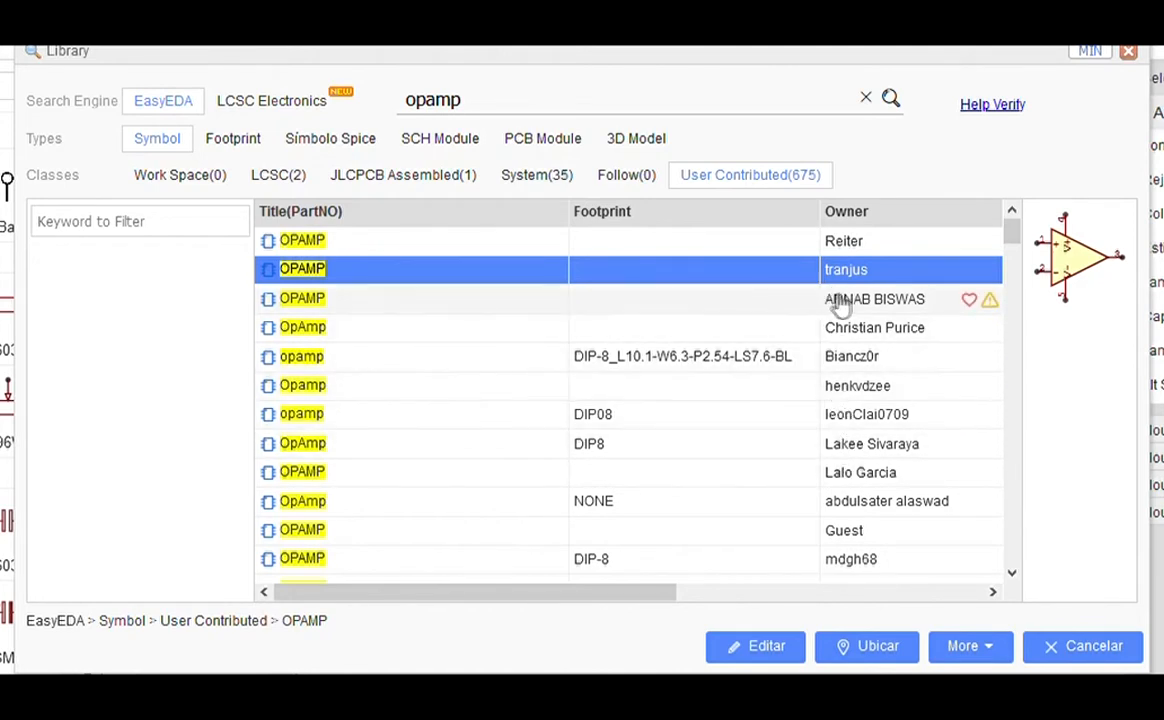
click(630, 360)
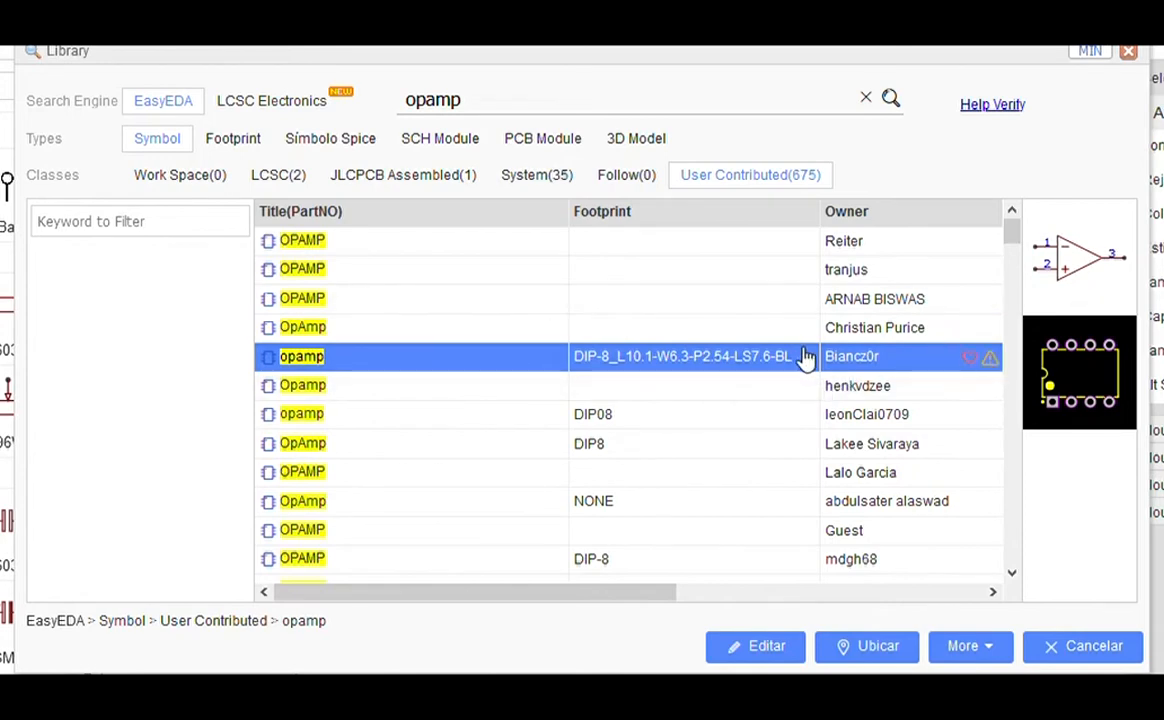
click(862, 646)
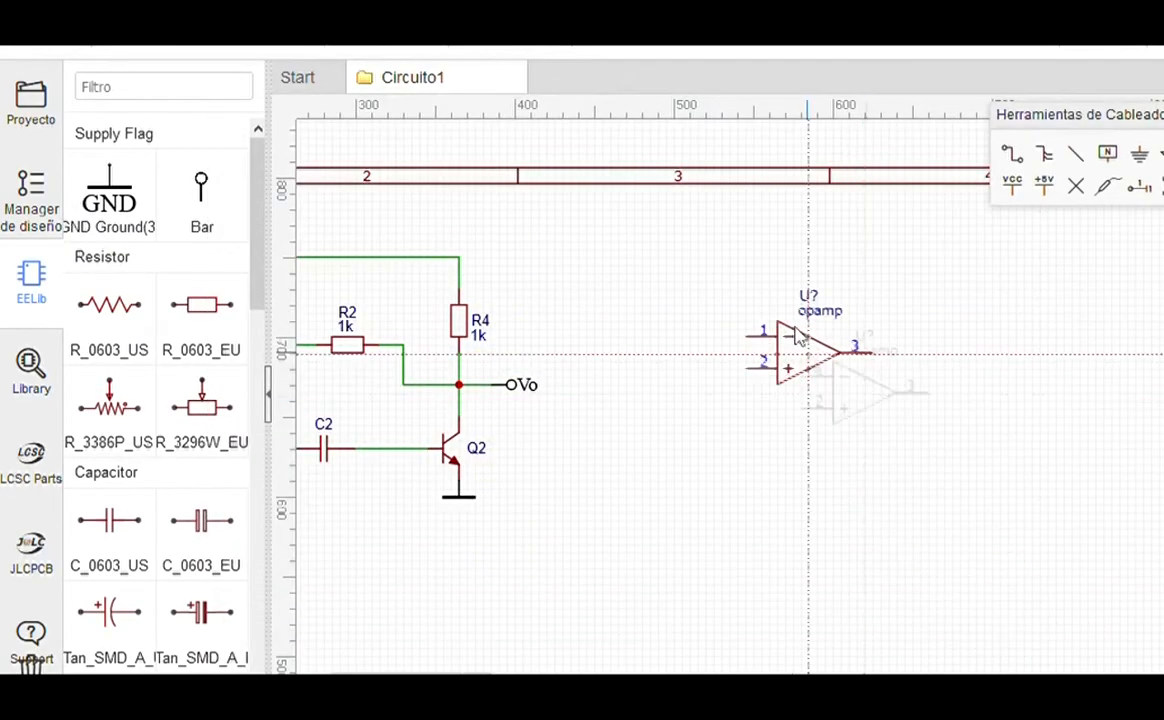
Step: Place the opamp as U1, then add a second OpAmp part as U2 beside it
click(936, 384)
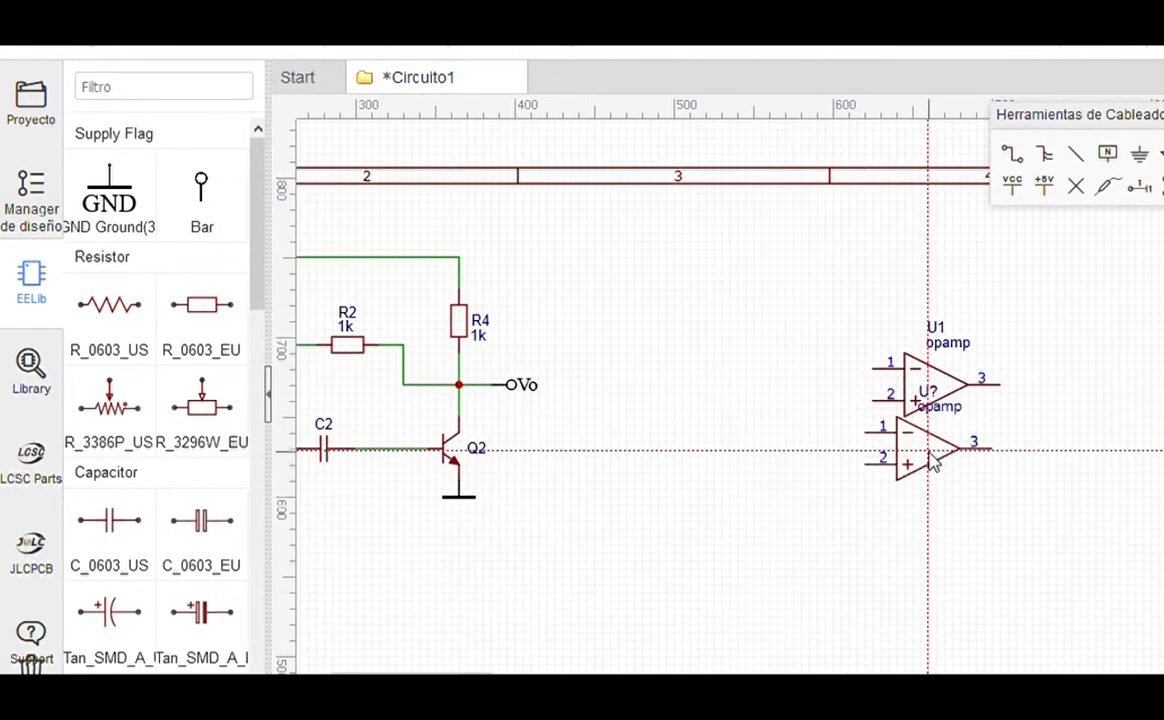
key(Escape)
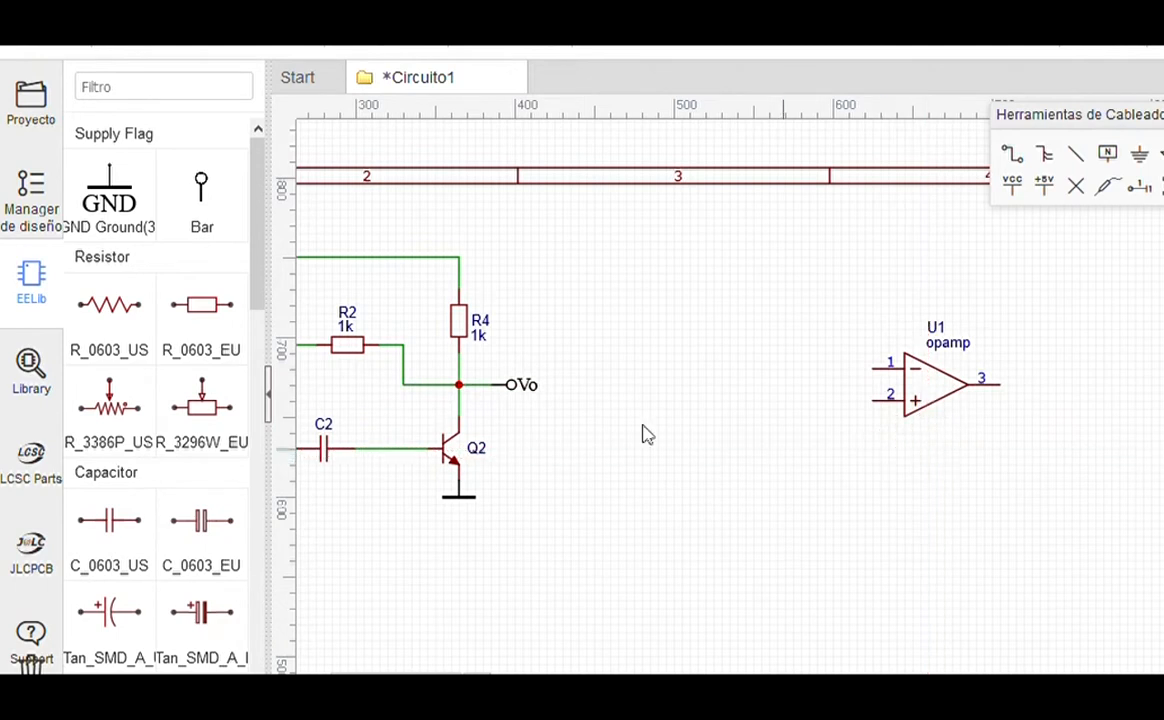
click(40, 385)
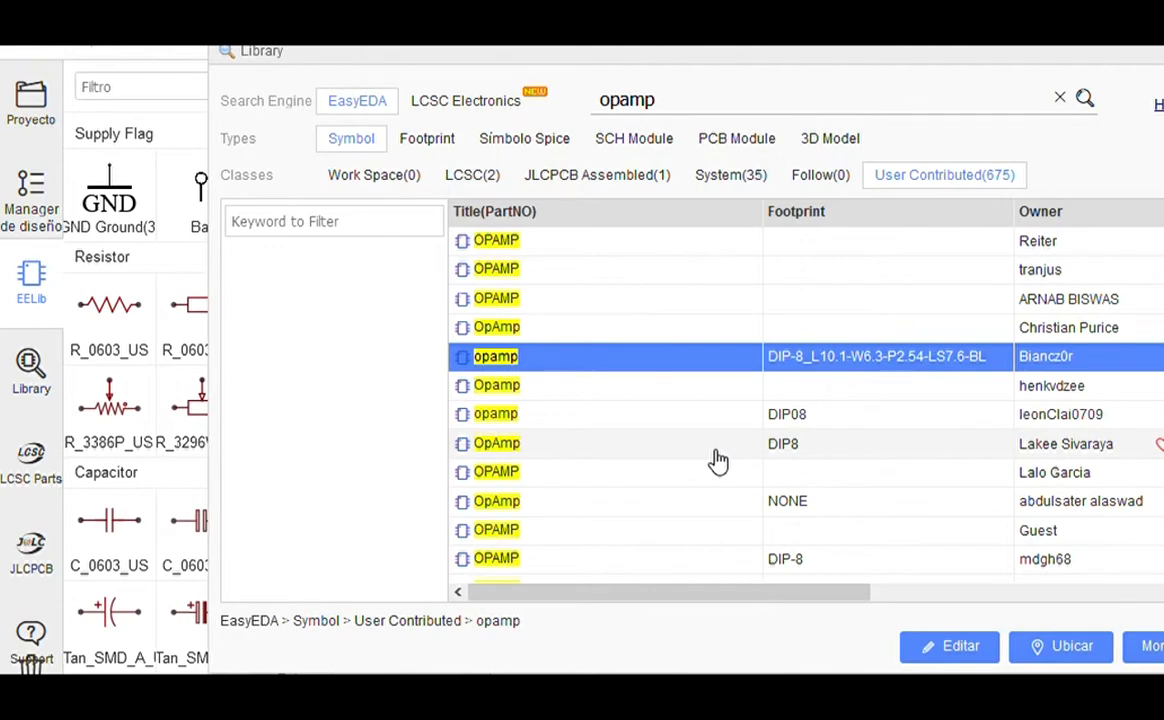
scroll(719, 460, down, 3)
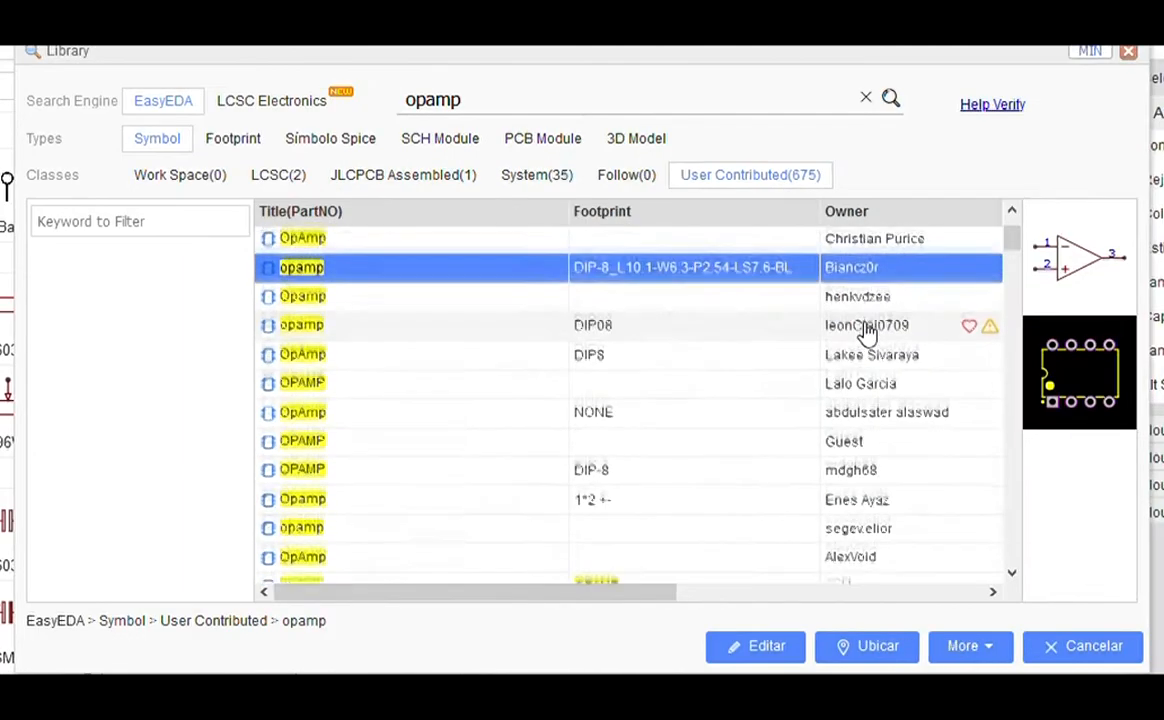
scroll(868, 335, down, 2)
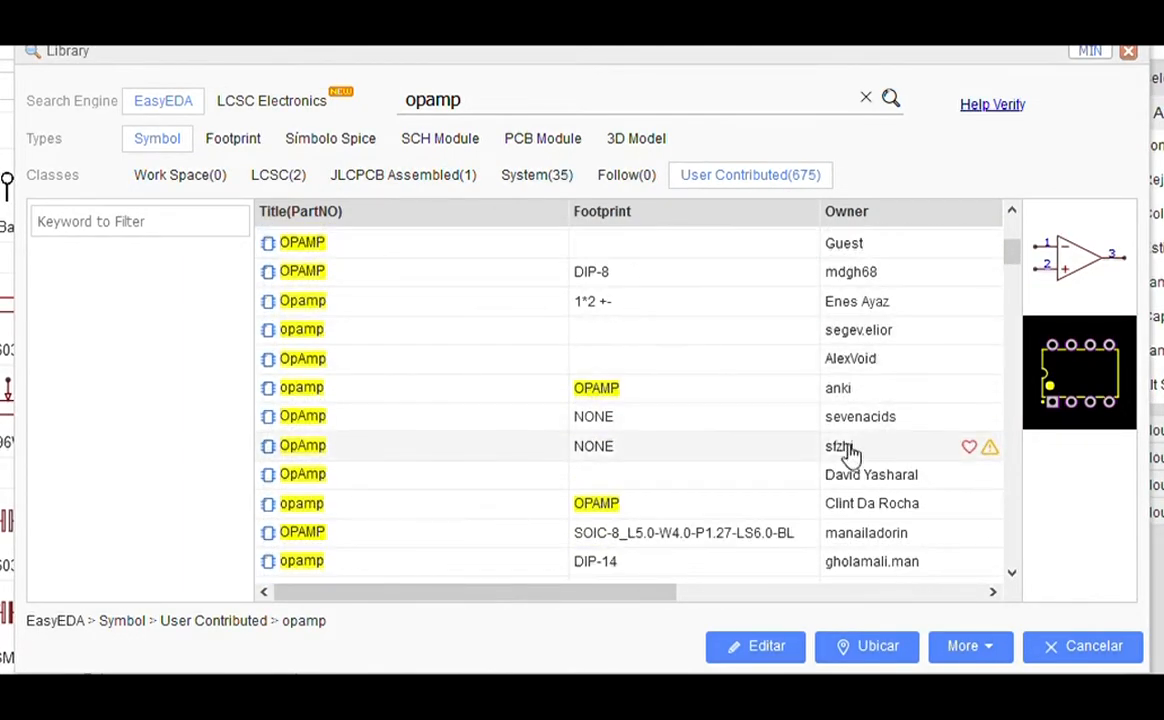
click(853, 446)
click(878, 646)
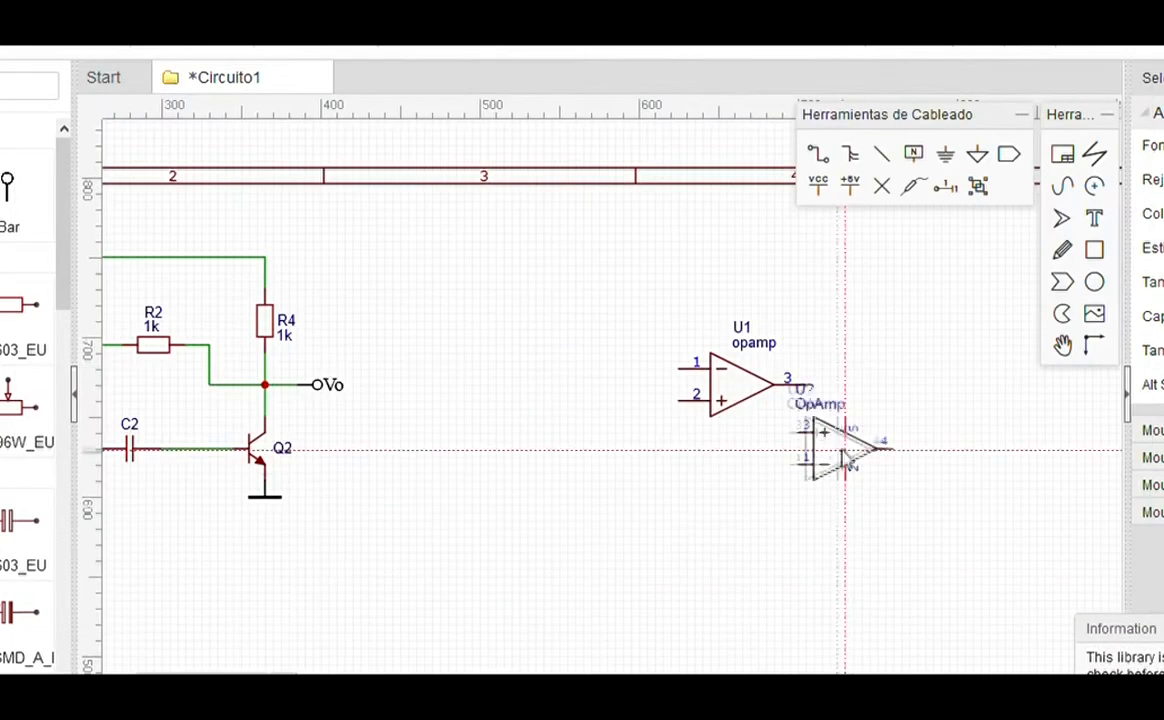
click(948, 385)
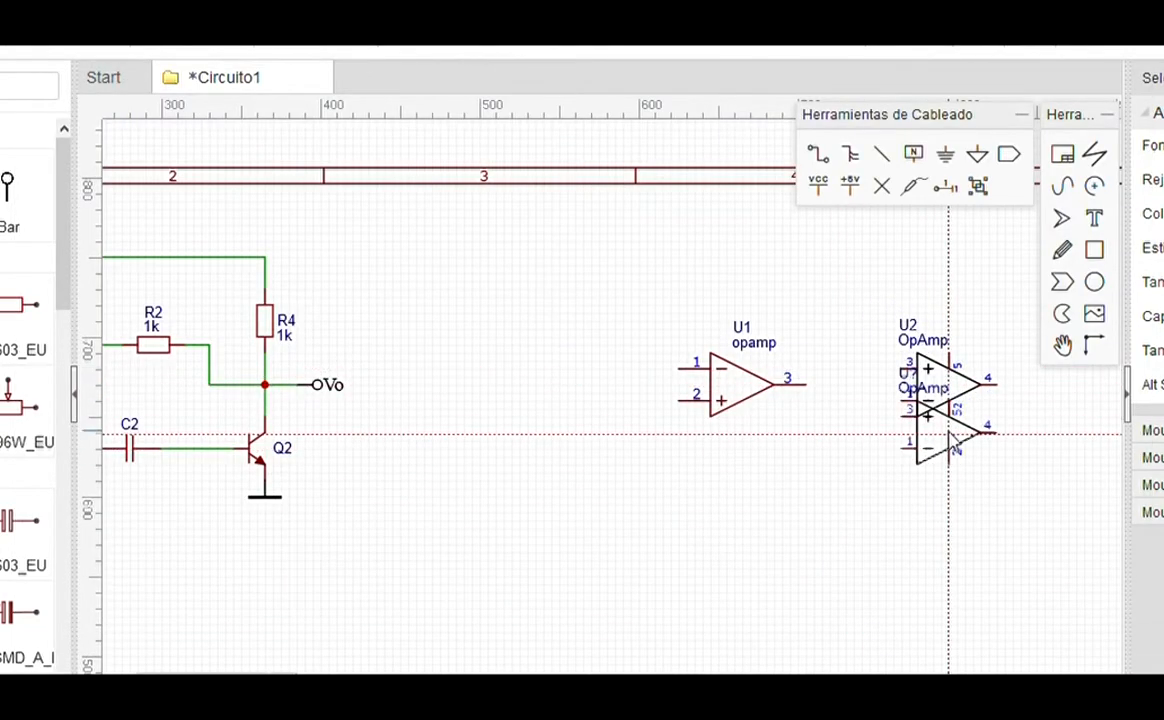
key(Escape)
scroll(953, 447, down, 2)
scroll(845, 390, up, 5)
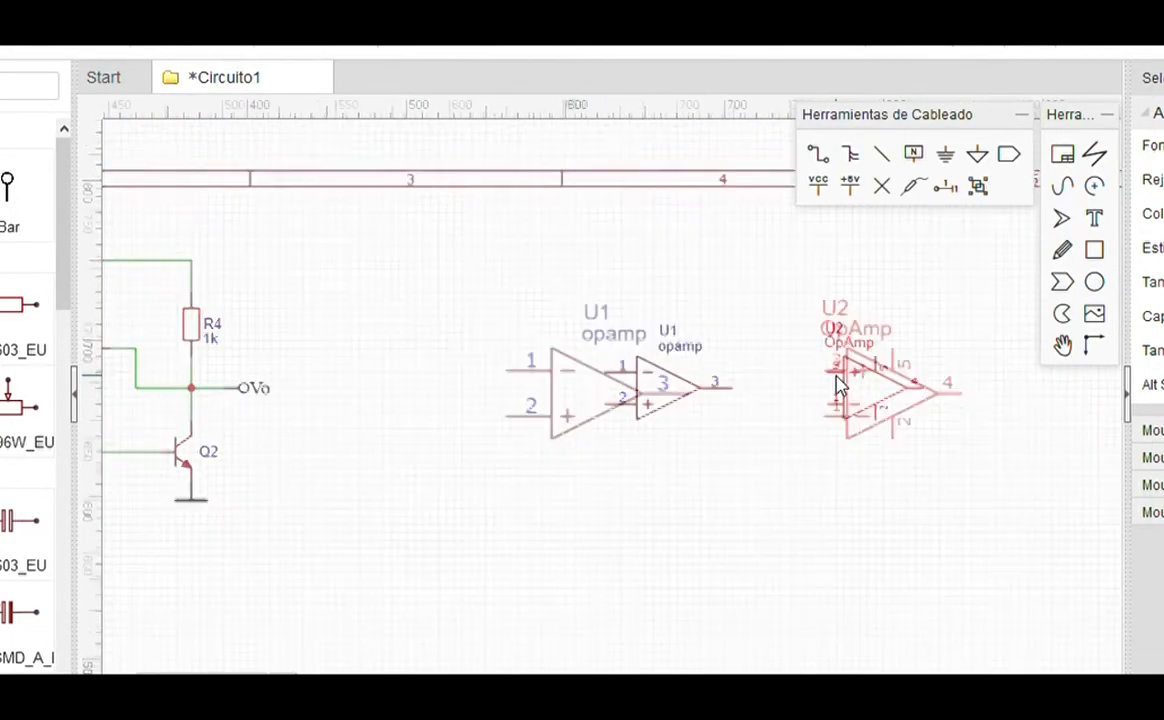
scroll(712, 413, down, 2)
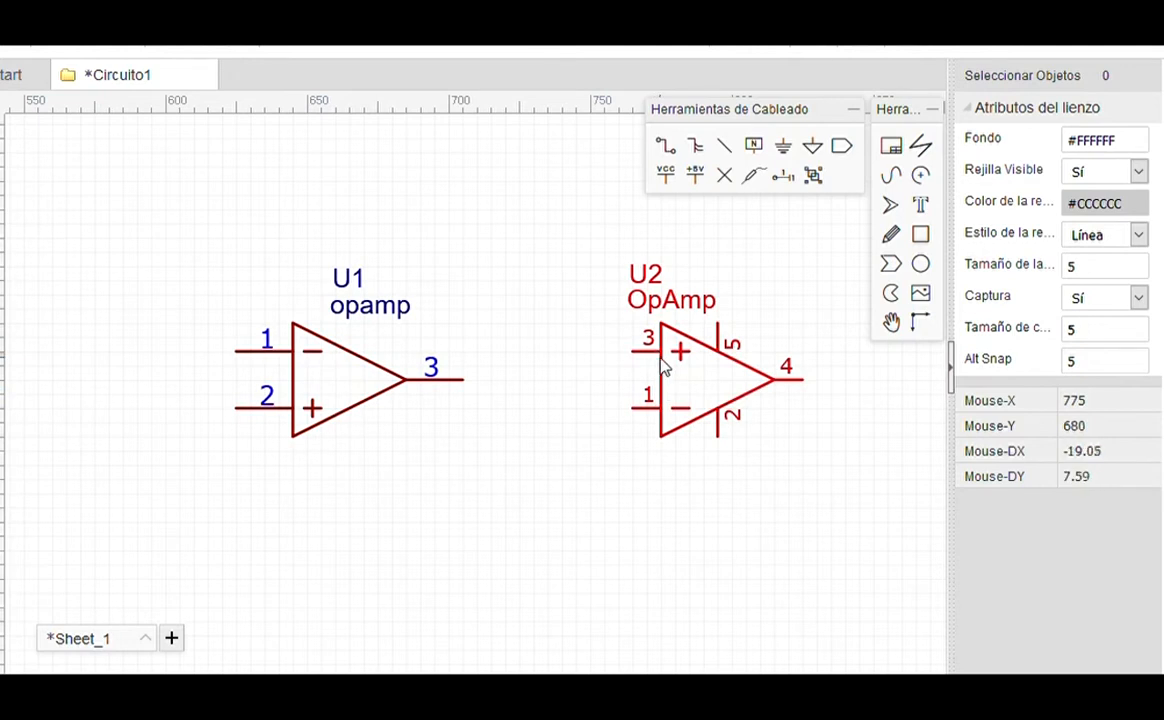
Step: Hide the pin numbers for U1's IN+, IN- and OUT pins in the symbol editor
click(329, 381)
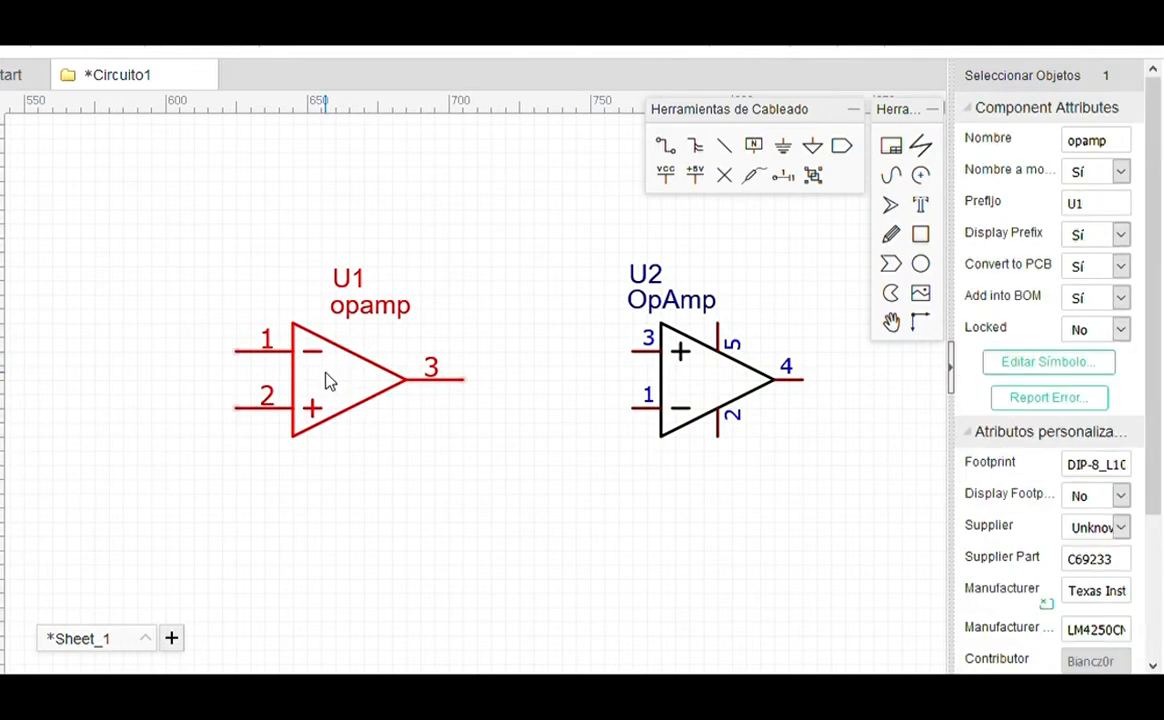
click(1048, 362)
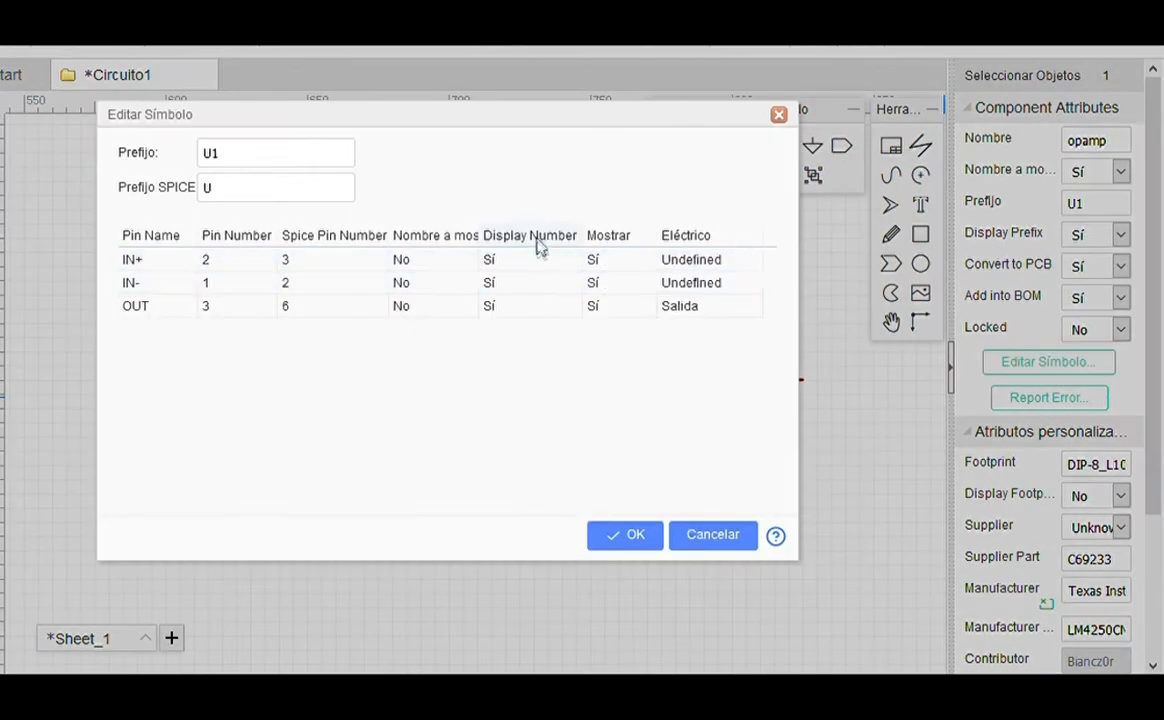
click(310, 262)
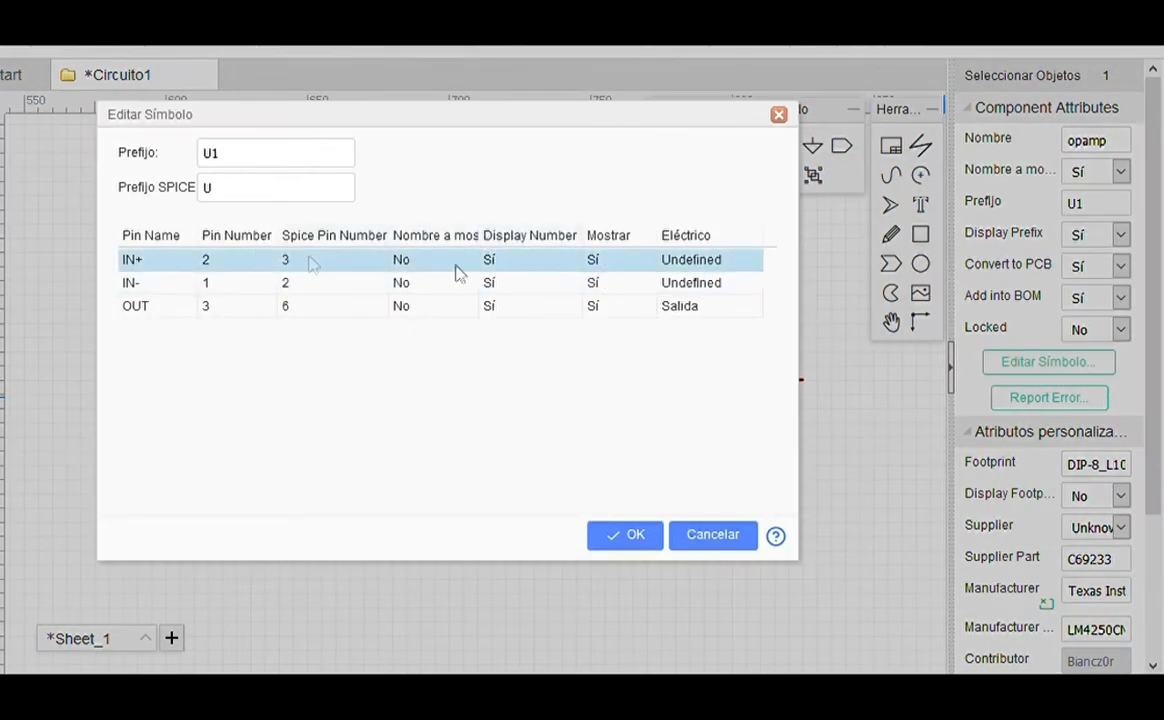
click(540, 264)
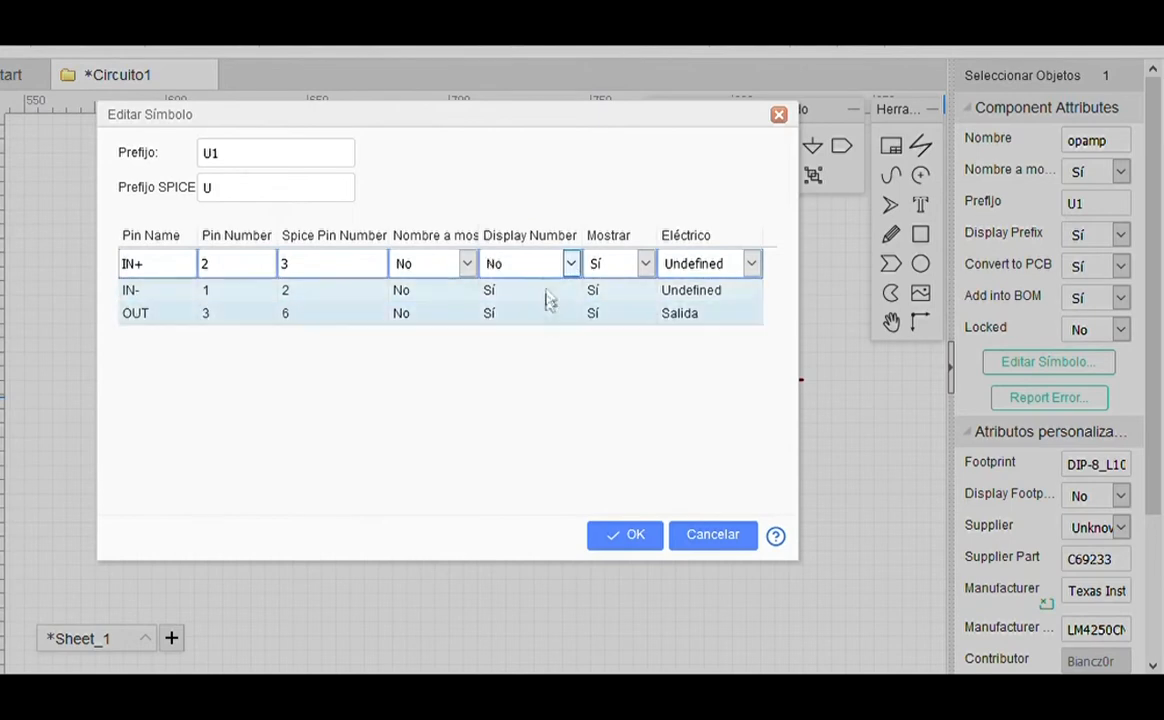
click(546, 318)
click(543, 290)
click(545, 289)
click(543, 340)
click(541, 316)
click(543, 311)
click(538, 364)
click(625, 535)
Step: Nudge U1 up-left and delete the U2 op-amp
drag(330, 423, 302, 395)
click(475, 410)
drag(722, 367, 682, 349)
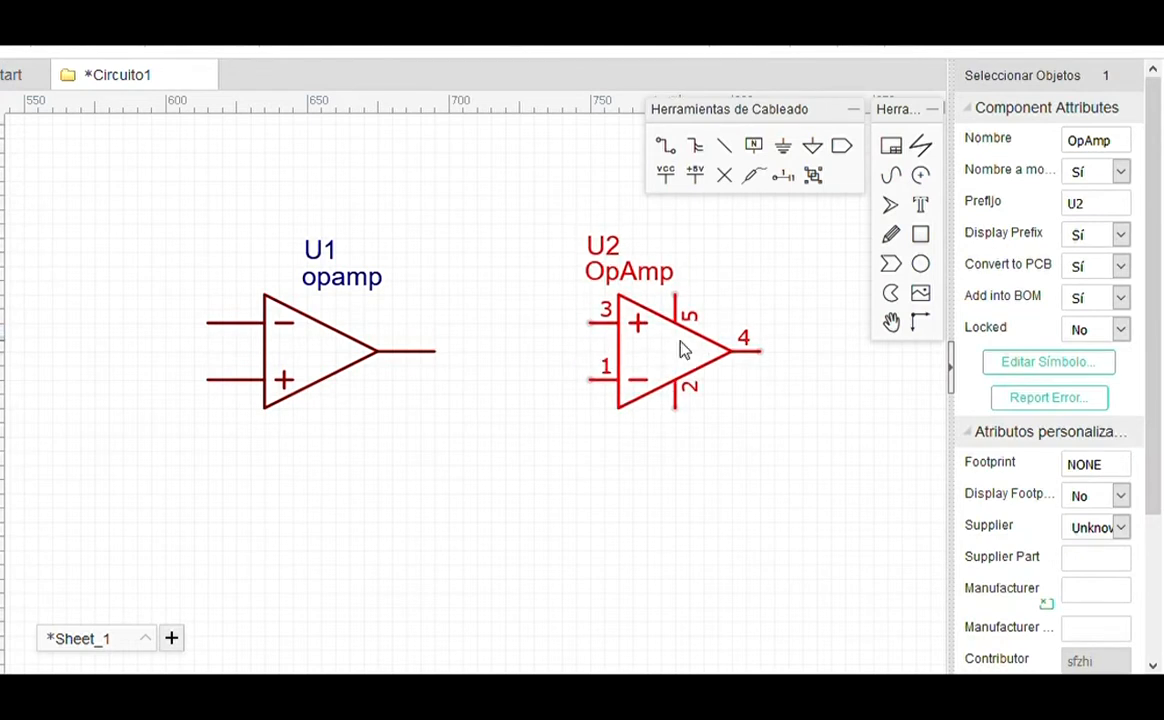
key(Delete)
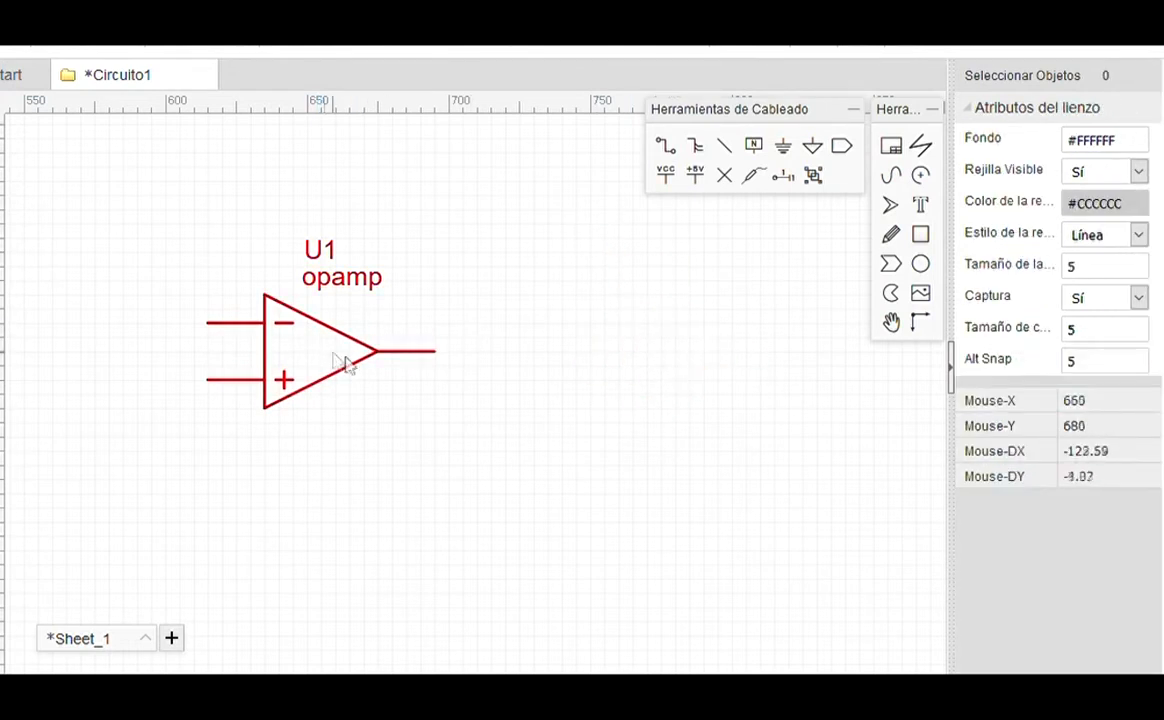
scroll(400, 390, down, 3)
scroll(468, 403, up, 3)
Step: Hide U1's opamp name and move the U1 designator down toward the symbol
click(449, 403)
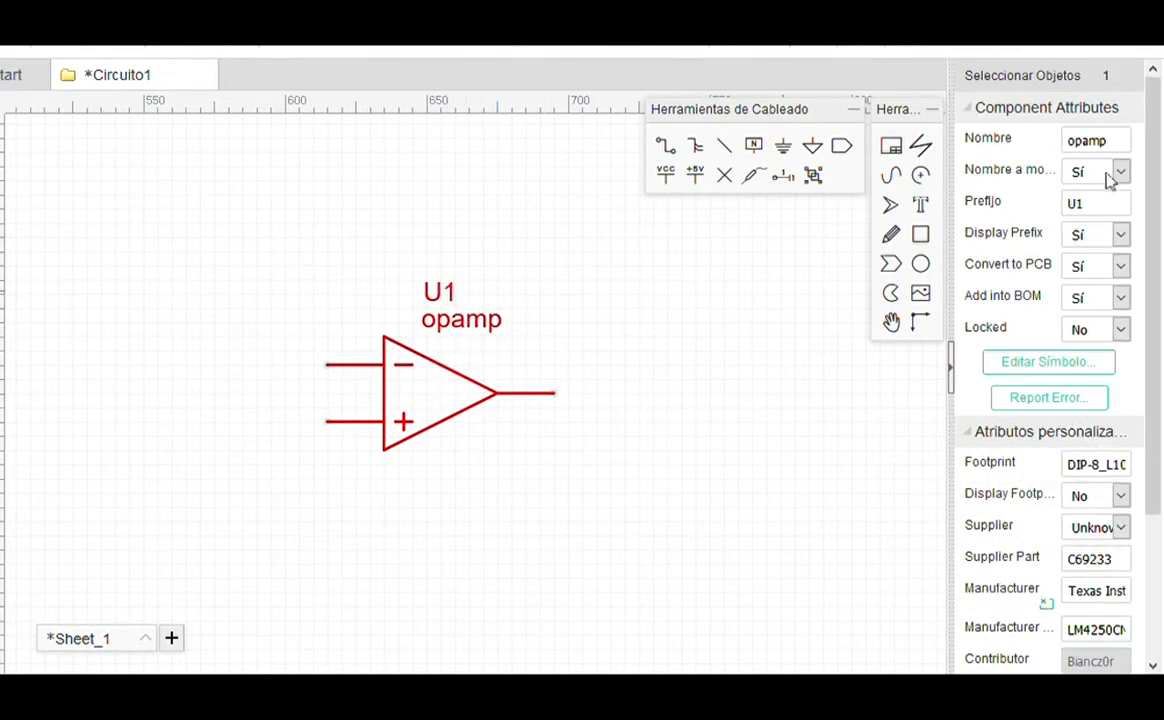
click(1098, 232)
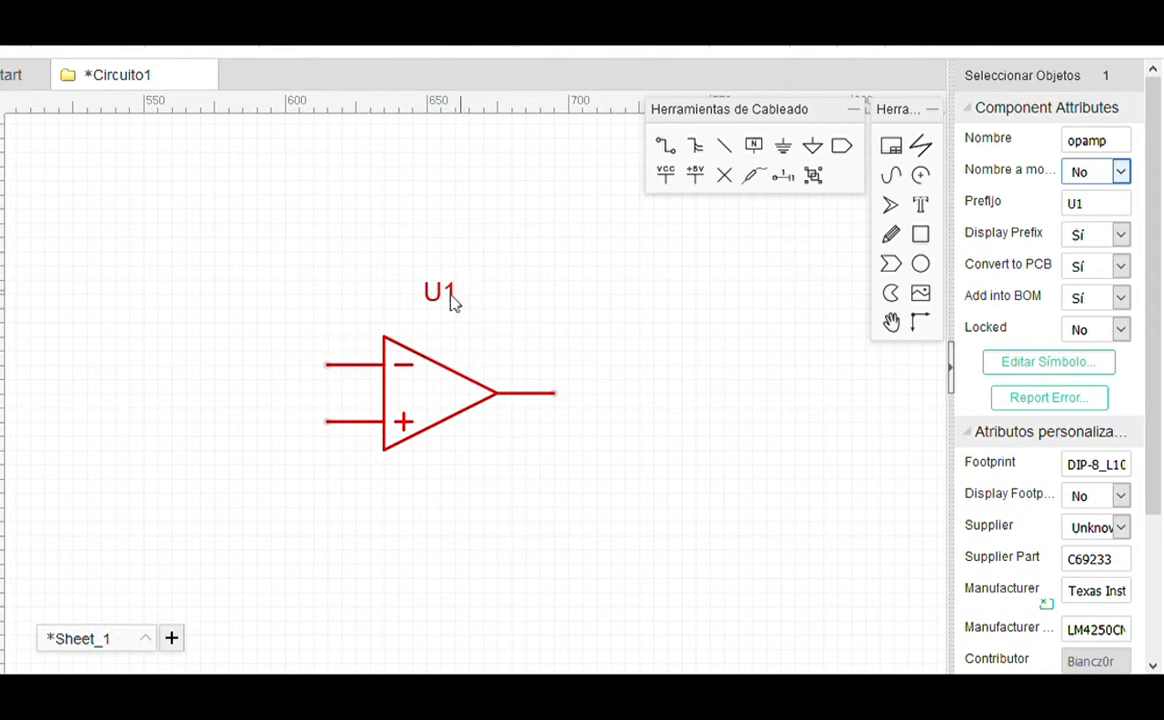
drag(443, 300, 442, 331)
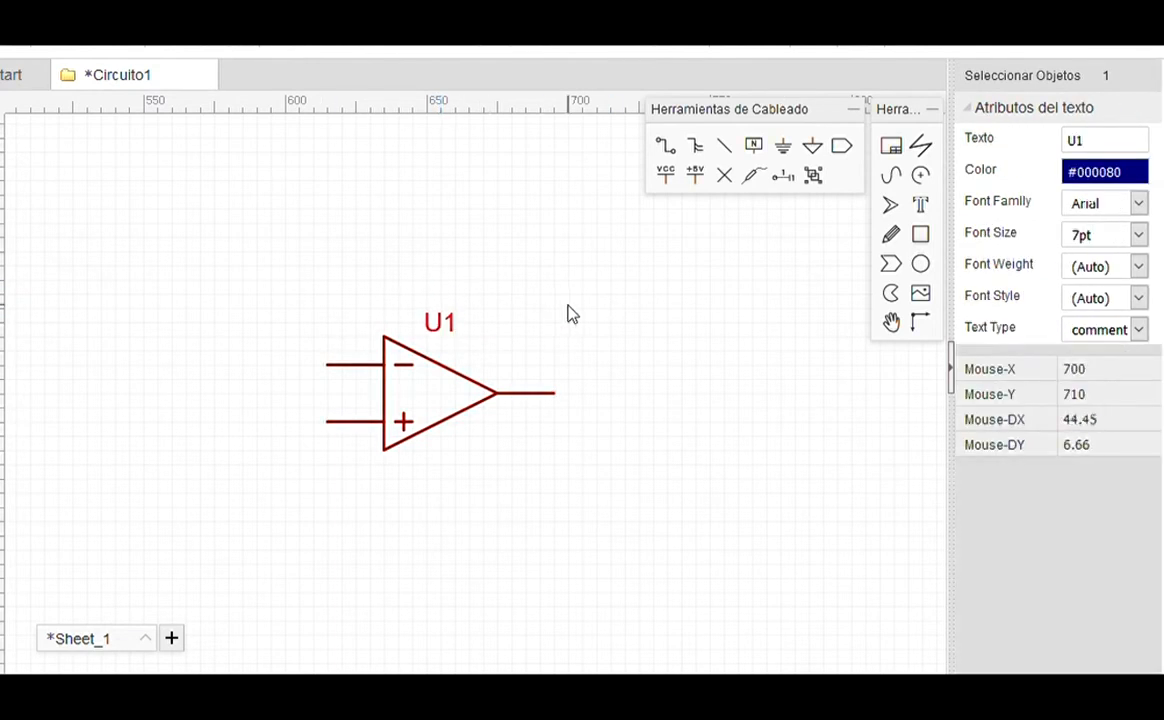
click(525, 340)
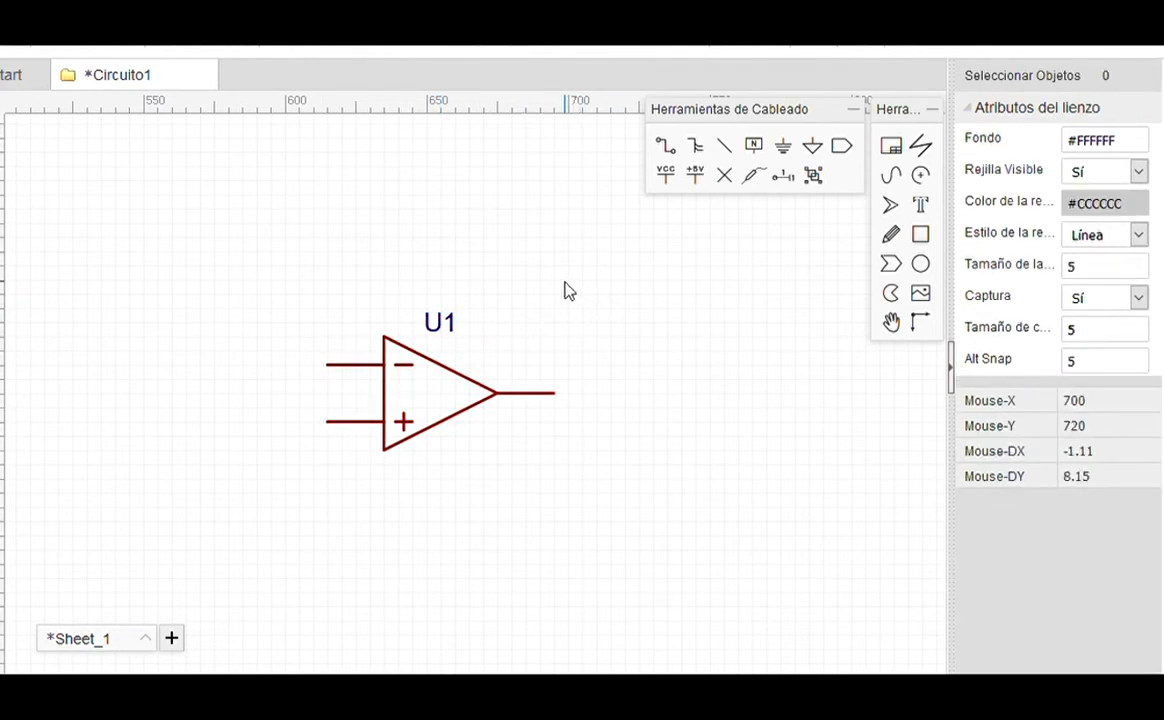
scroll(558, 312, down, 3)
scroll(500, 321, up, 1)
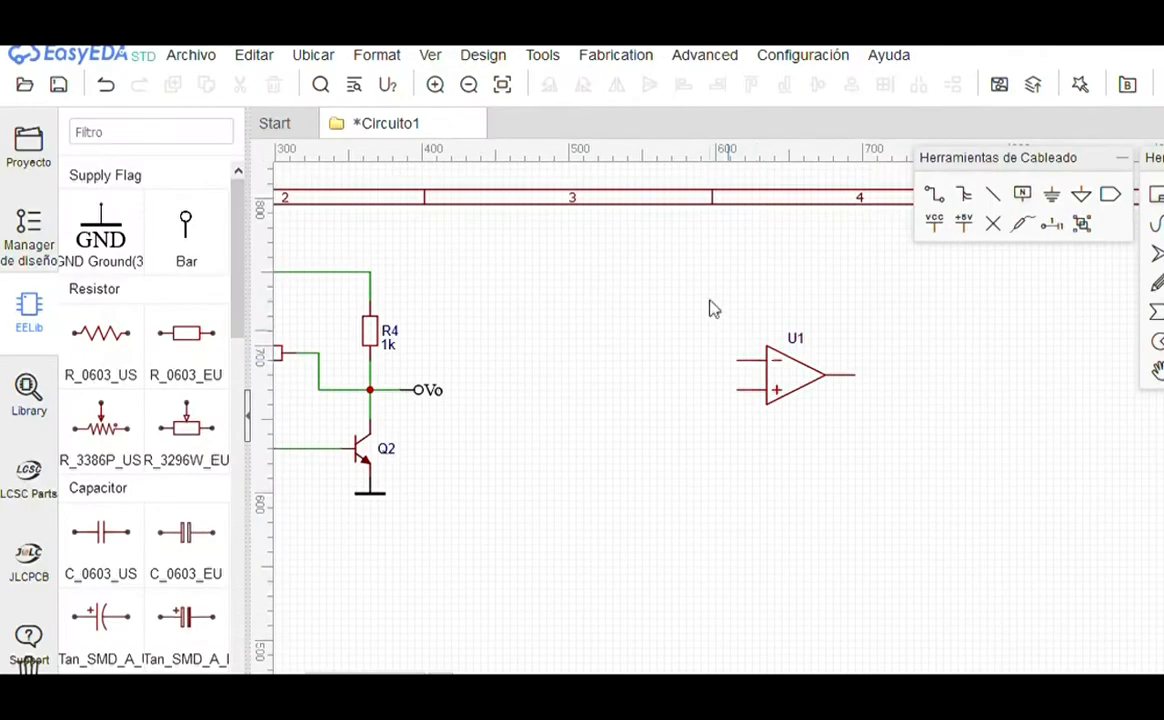
Step: Reposition U1, then place capacitor C3 below it, resistors R1 and R5 to its left, R6 and C4 above
drag(720, 337, 869, 429)
drag(812, 387, 893, 402)
click(978, 428)
click(795, 468)
click(185, 333)
click(745, 405)
click(635, 405)
click(870, 318)
click(185, 532)
click(780, 258)
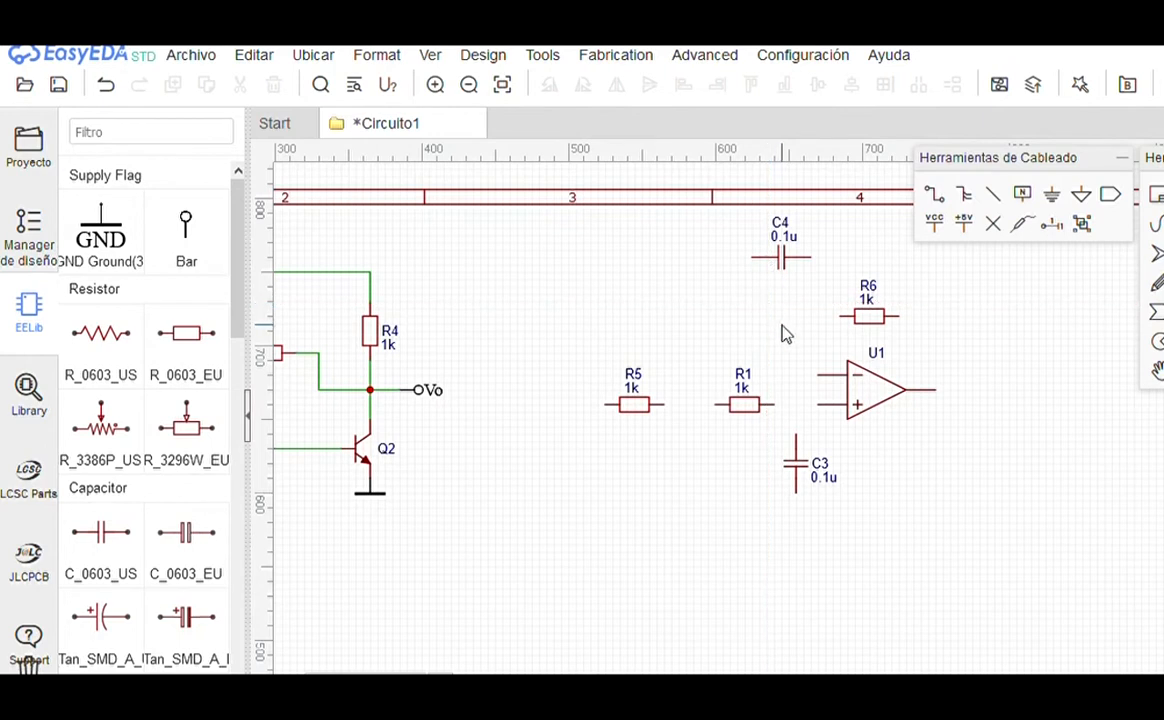
Step: Wire C4, R5, R1 and C3 to U1's + input
click(941, 205)
click(753, 259)
click(715, 405)
click(663, 405)
click(693, 405)
click(774, 405)
click(819, 405)
click(796, 434)
click(796, 405)
Step: Wire U1's − input to R6, and R6 and C4 to U1's output
click(819, 375)
click(840, 316)
click(899, 316)
click(935, 390)
click(810, 258)
click(935, 316)
Step: Place a net flag on R5's left pin and rename it Vi
click(186, 228)
key(space)
click(606, 404)
scroll(669, 497, up, 3)
right_click(307, 449)
click(74, 291)
double_click(1140, 158)
text(Vi)
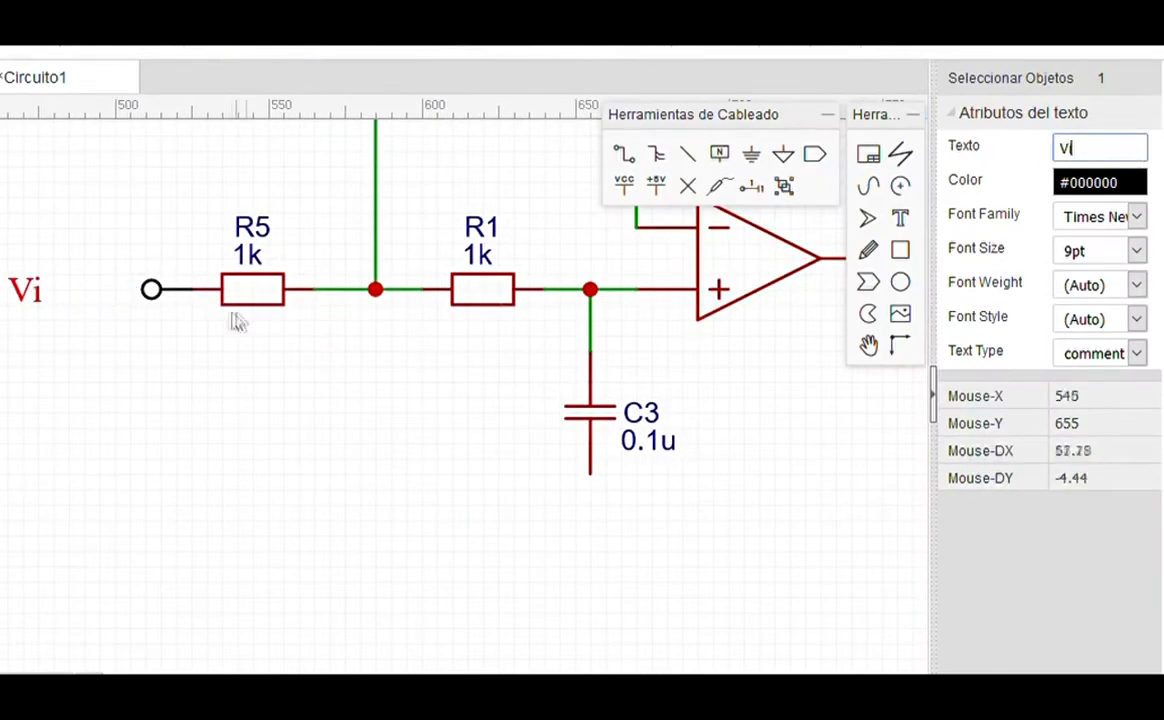
Step: Finish placing the ground symbol and delete its GND label text
right_click(606, 512)
click(608, 530)
key(Delete)
scroll(216, 474, down, 6)
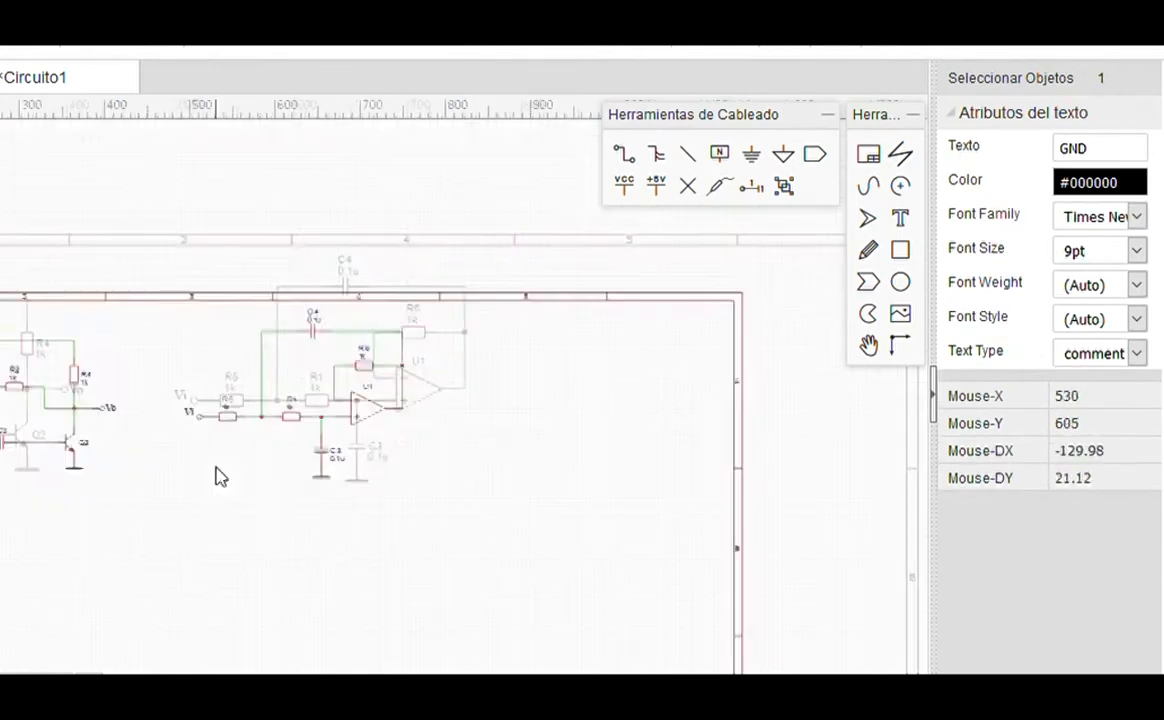
scroll(330, 422, up, 5)
Step: Place a rotated net flag at U1's output and rename it Vo
key(space)
key(space)
key(space)
click(556, 411)
right_click(556, 411)
click(550, 411)
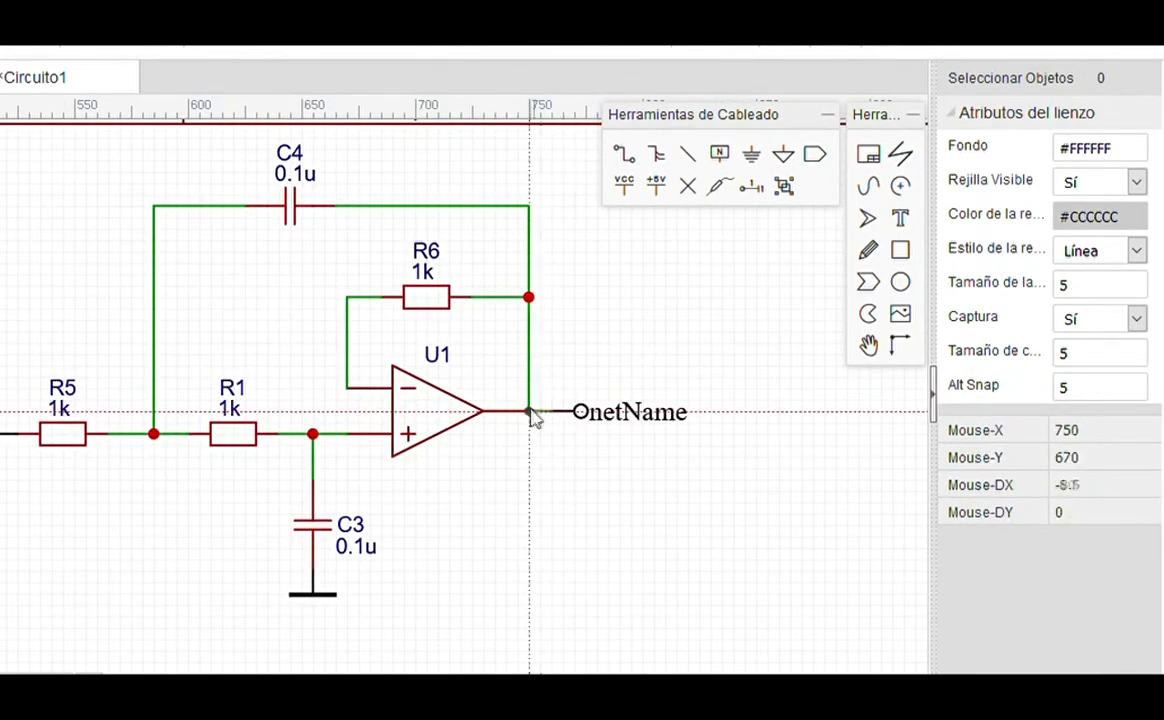
click(530, 412)
click(616, 411)
double_click(1105, 156)
text(Vo)
key(Return)
click(790, 565)
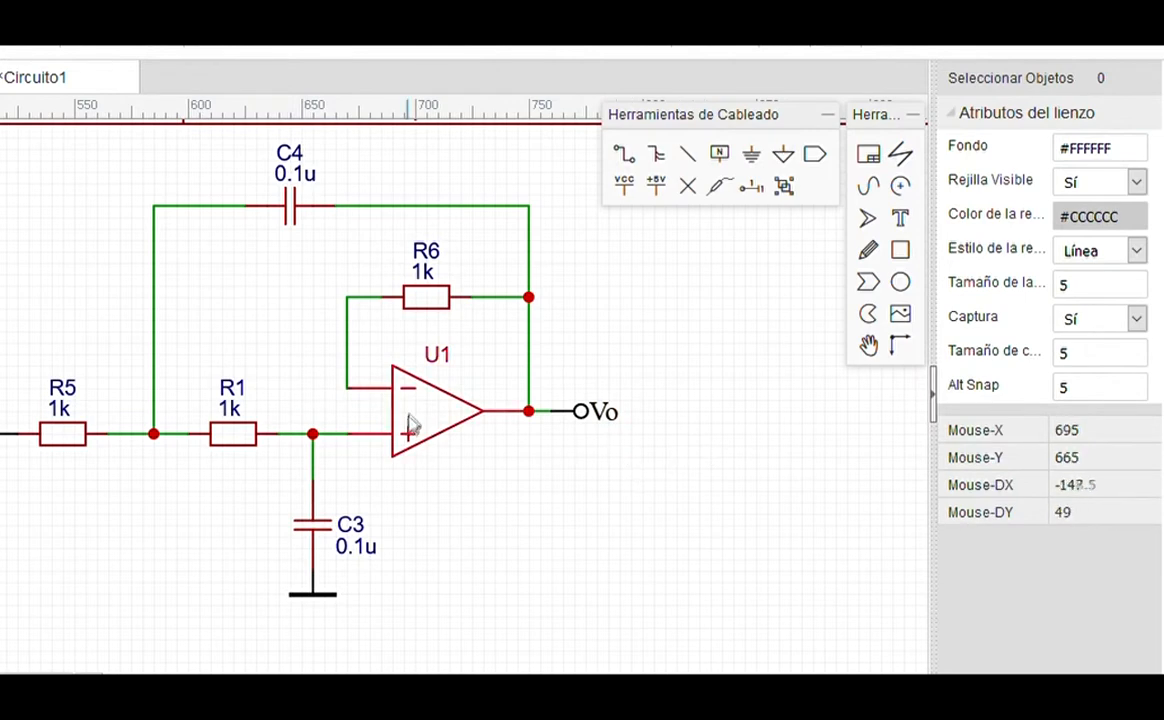
scroll(613, 408, down, 2)
scroll(430, 403, up, 2)
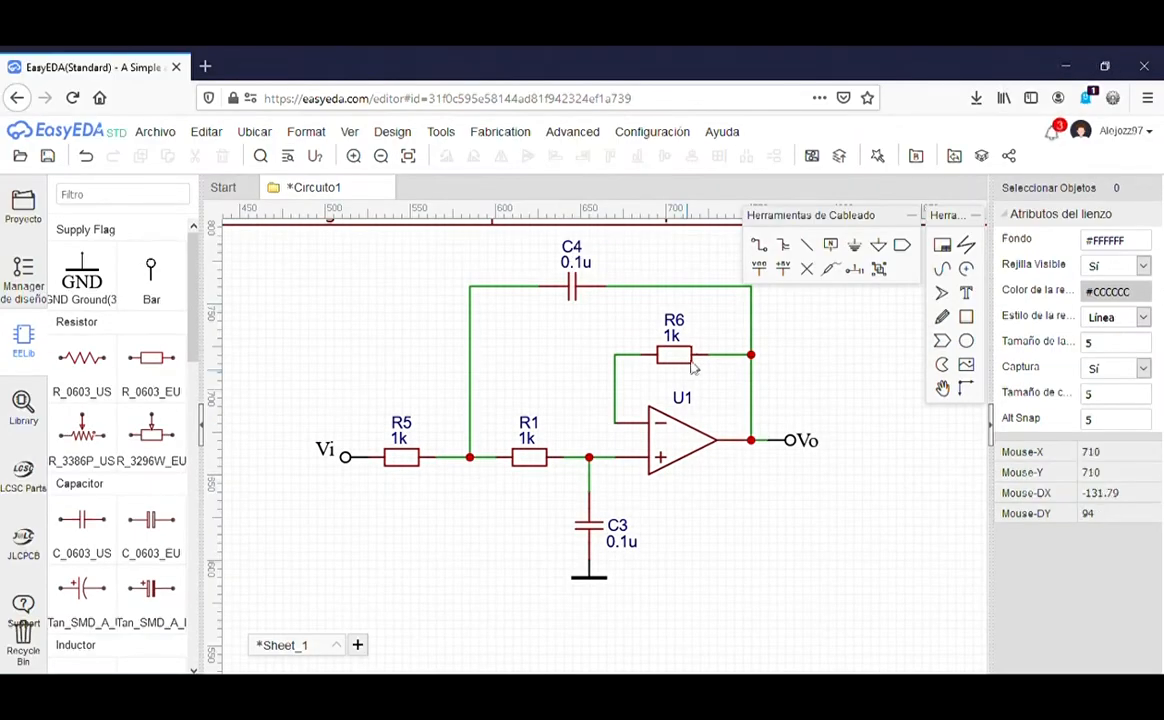
Step: Browse the 7805/7905 regulator variants and place a 7805 regulator as U2 in an empty area
scroll(656, 380, down, 3)
scroll(450, 475, up, 2)
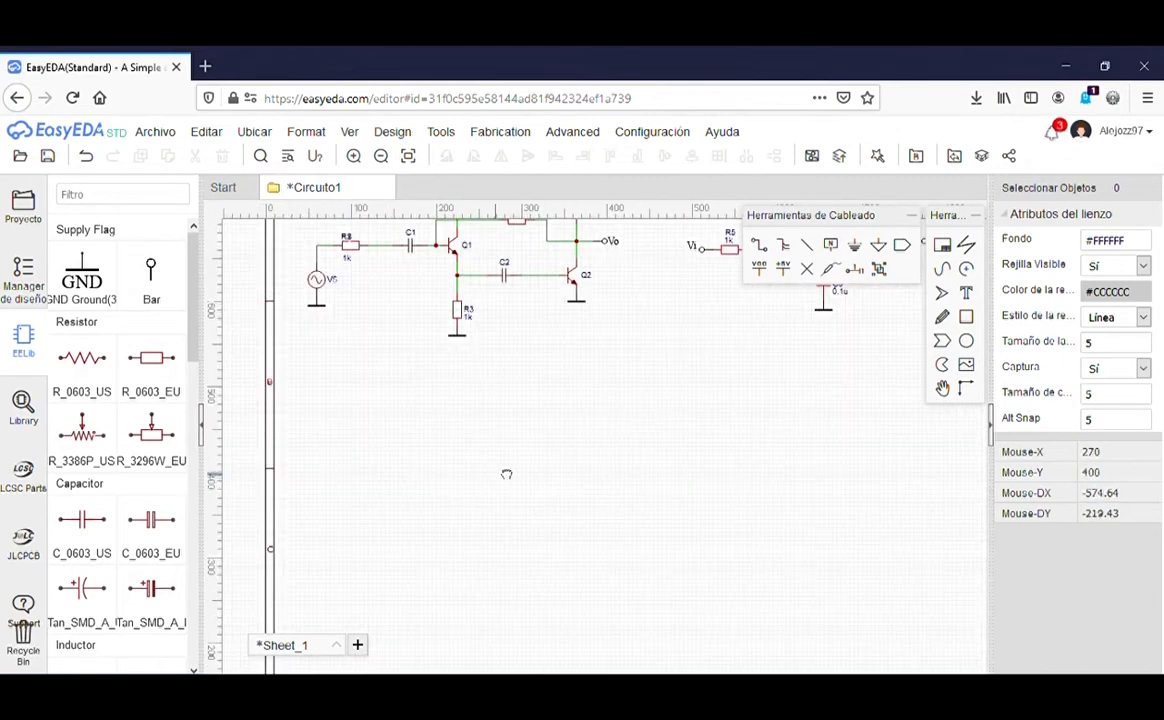
right_drag(508, 484, 495, 418)
scroll(495, 417, up, 1)
scroll(495, 423, down, 3)
scroll(421, 447, up, 3)
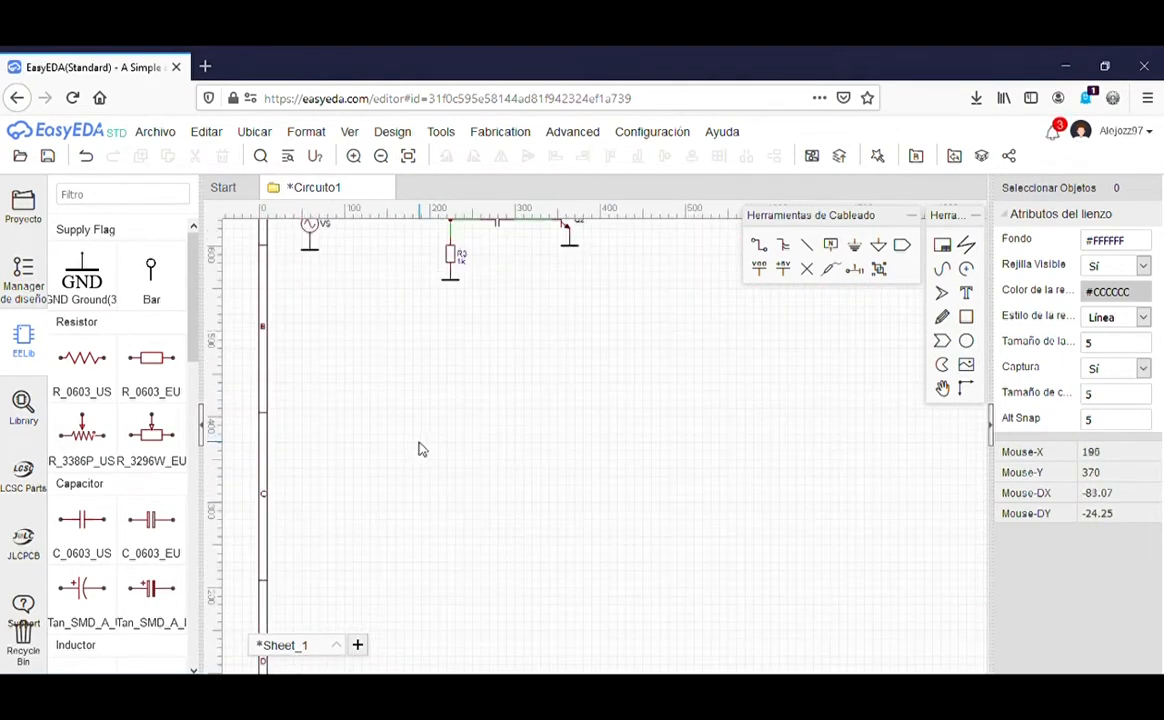
right_drag(455, 403, 526, 418)
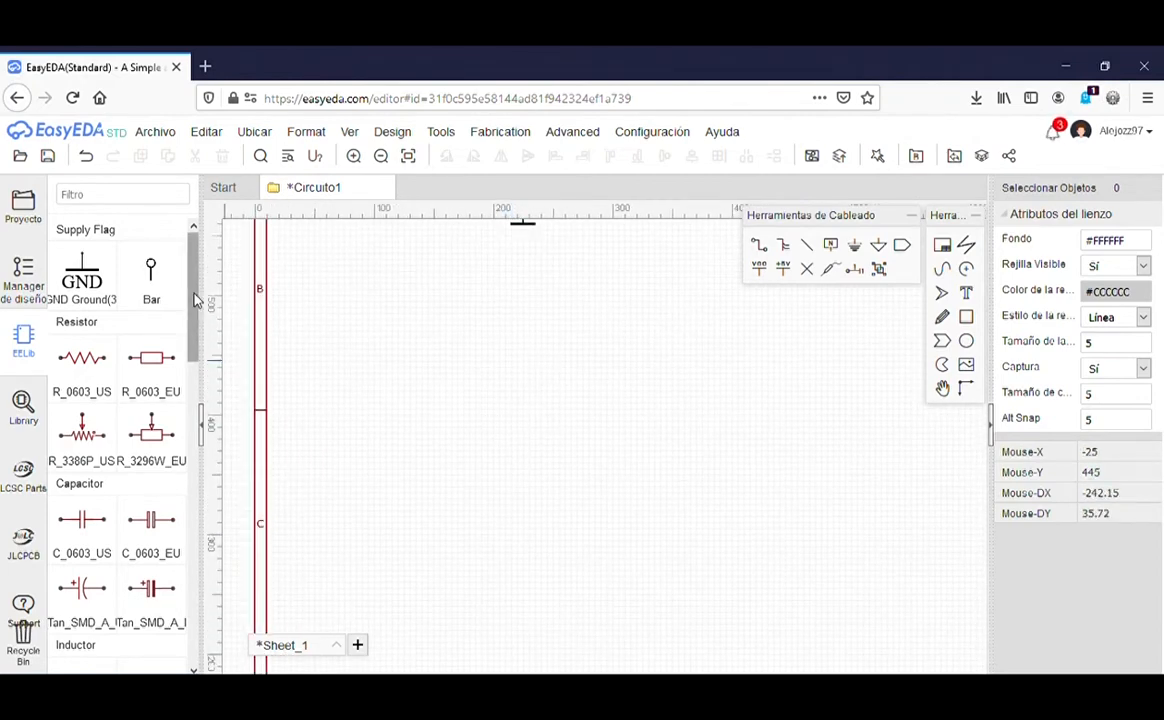
scroll(198, 368, down, 3)
drag(198, 368, 190, 574)
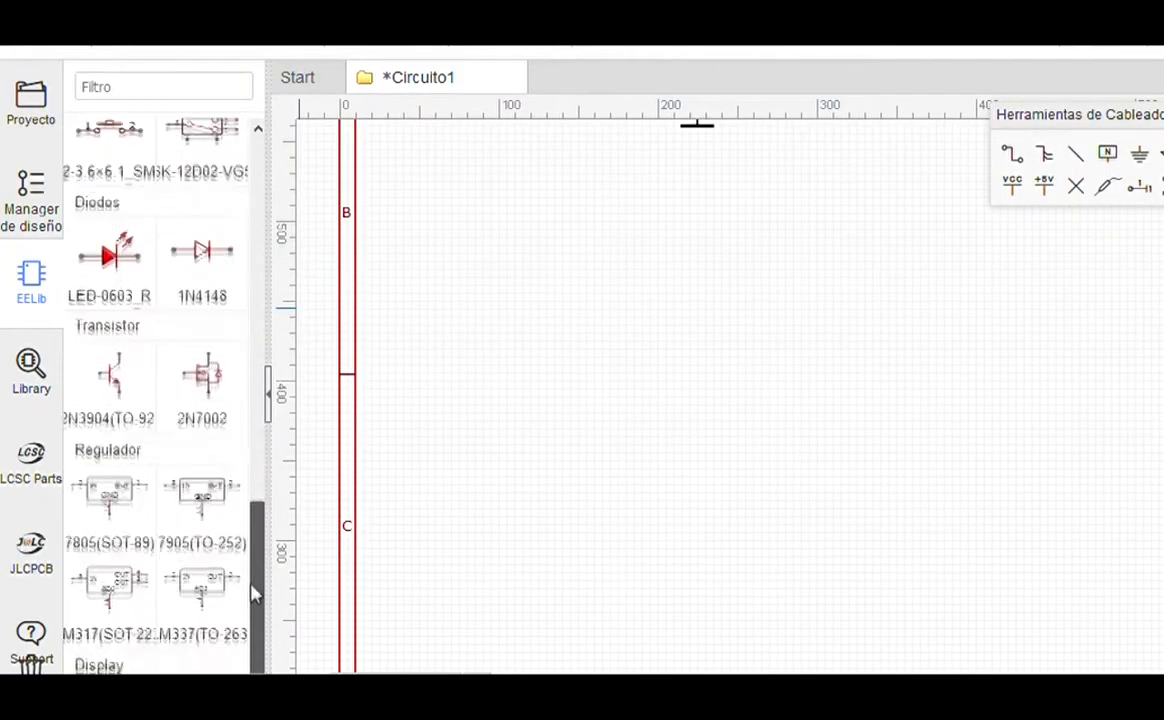
drag(253, 594, 252, 616)
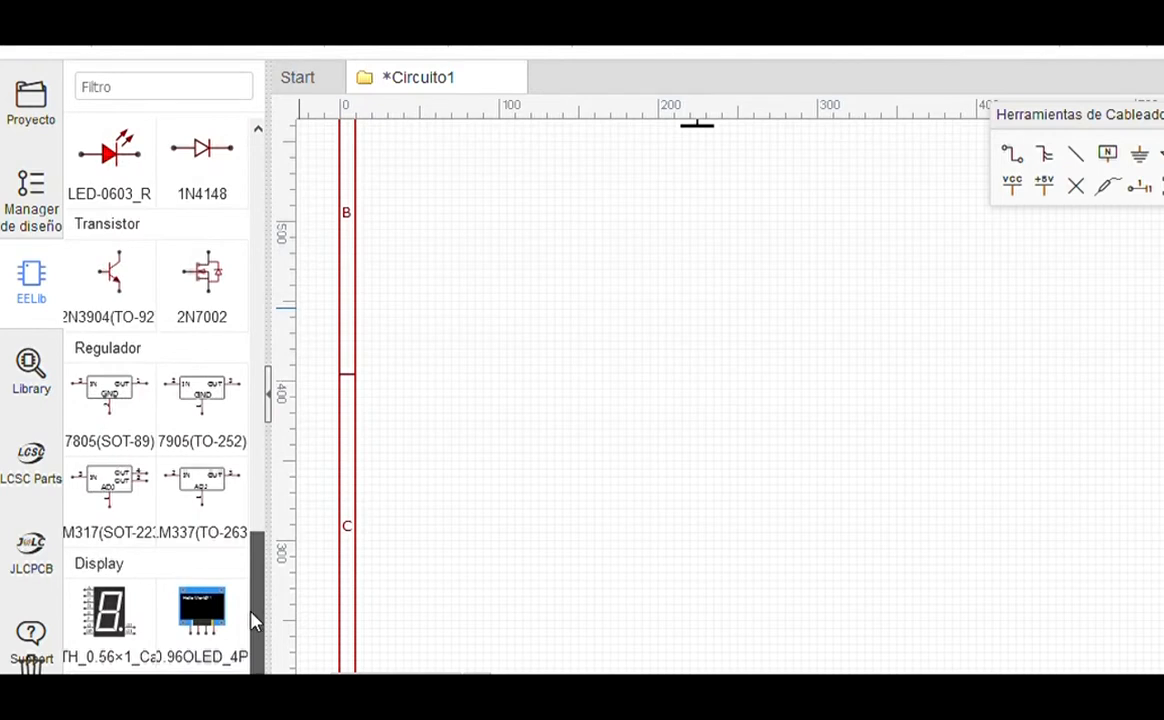
click(152, 444)
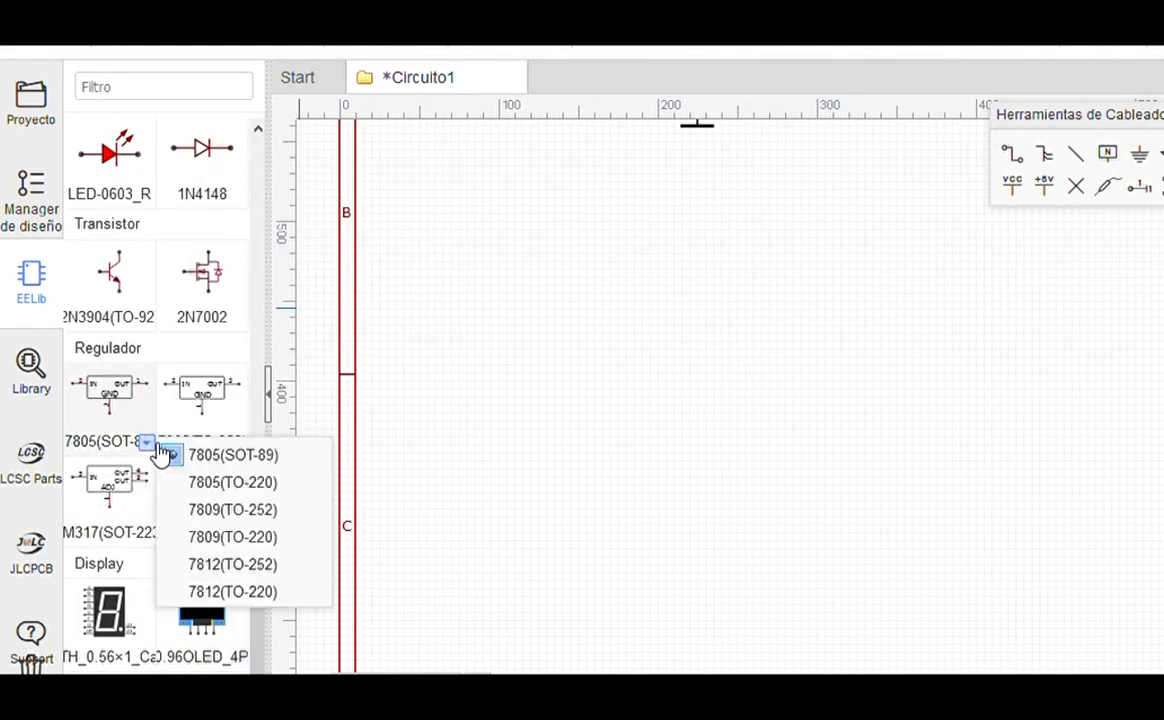
click(250, 450)
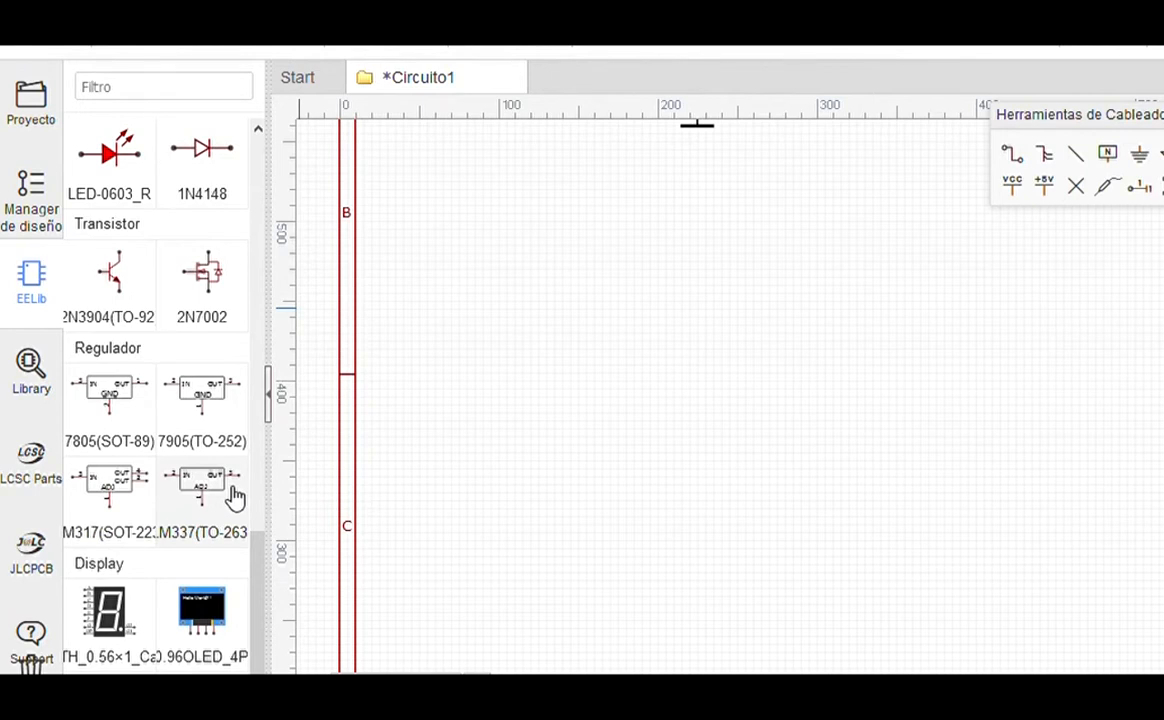
click(110, 400)
click(666, 305)
key(Escape)
Step: Change the regulator U2's name label to 78XX
scroll(719, 282, up, 2)
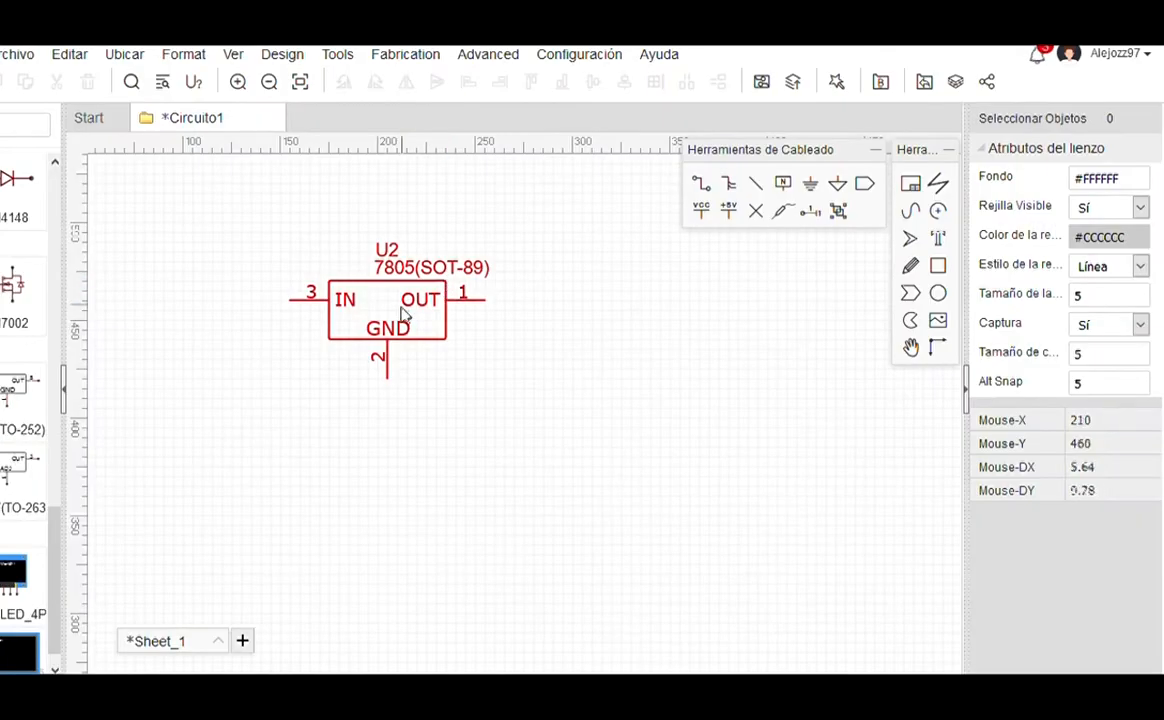
click(402, 323)
click(1119, 181)
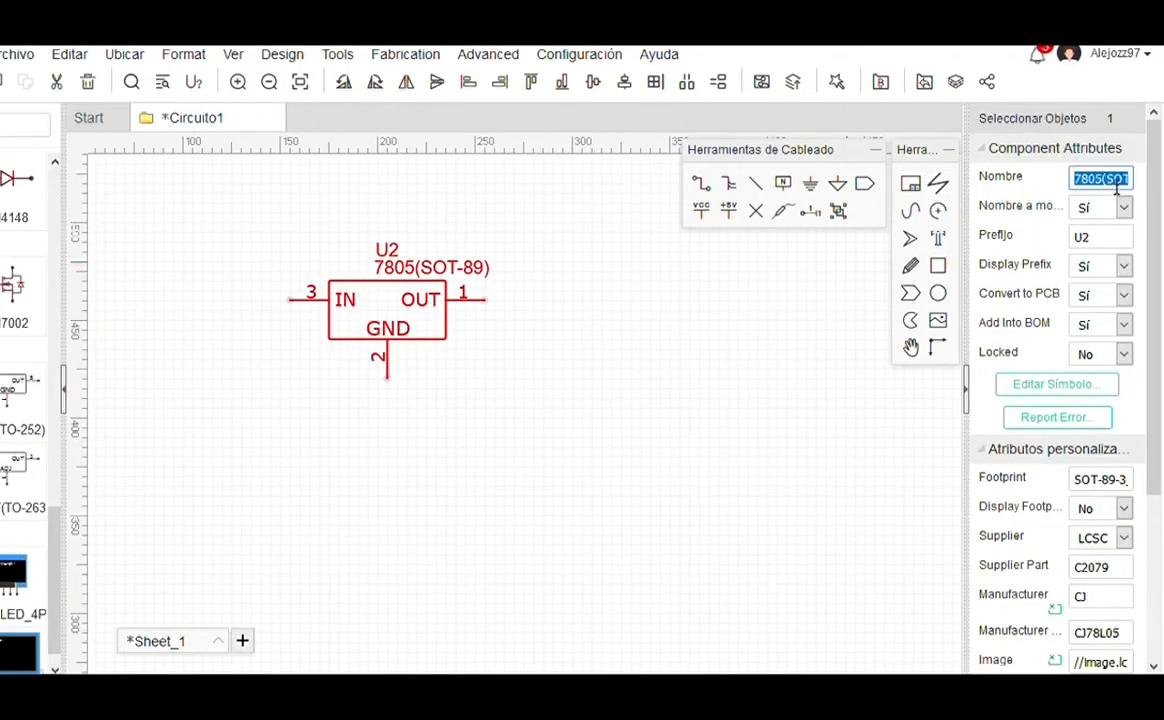
key(BackSpace)
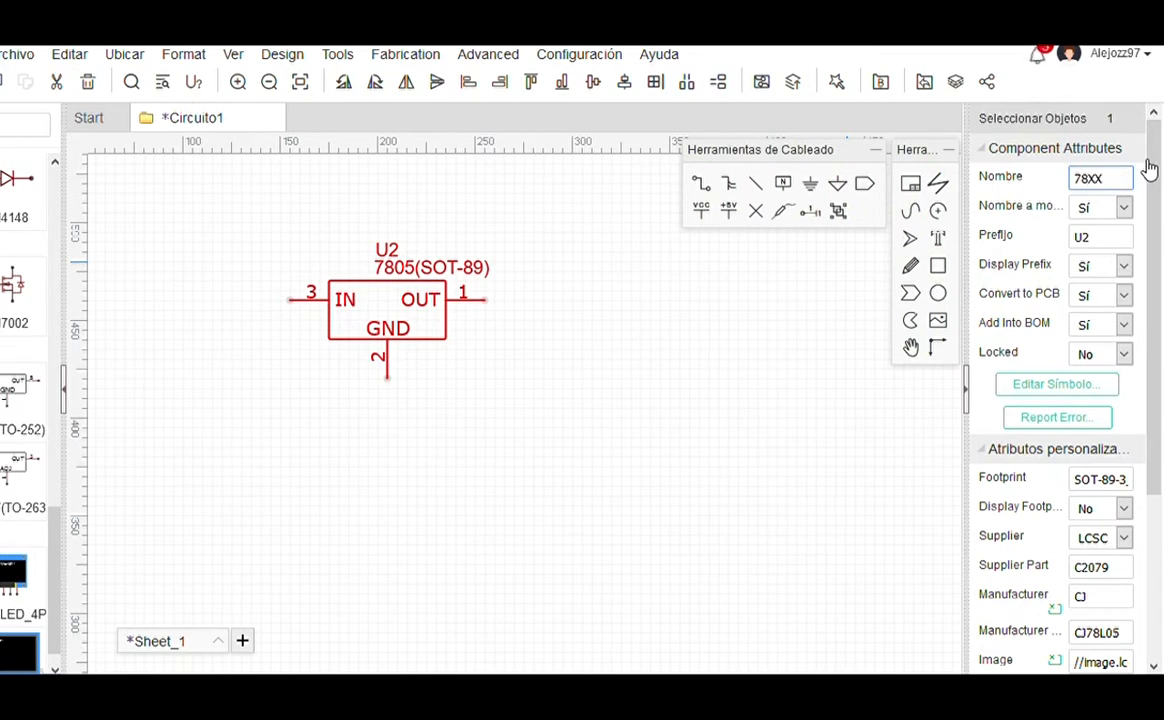
key(Return)
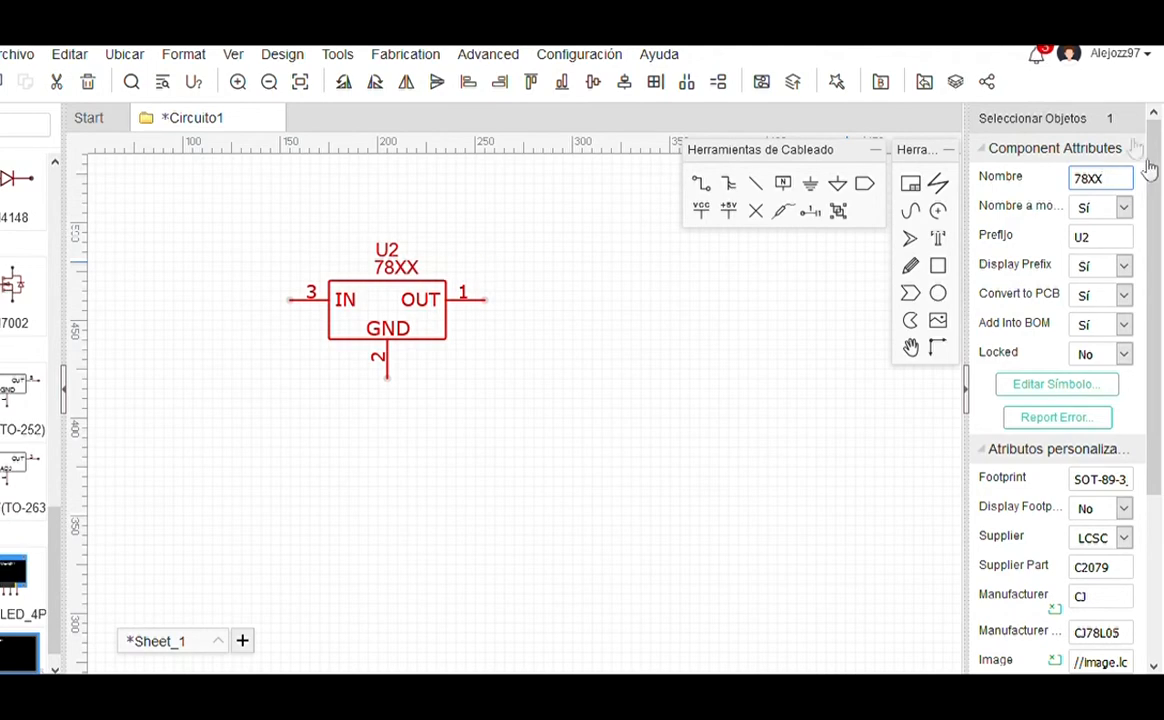
click(535, 424)
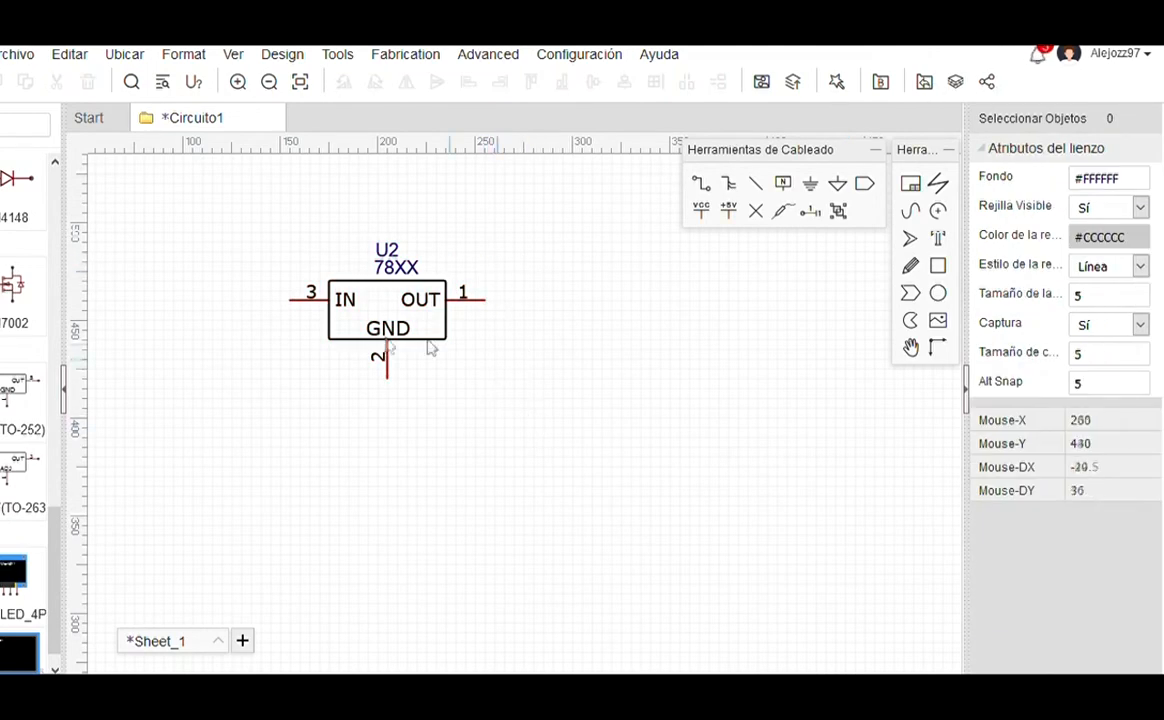
Step: Place resistor R7 left of U2 and move U2 down below it
scroll(26, 378, up, 5)
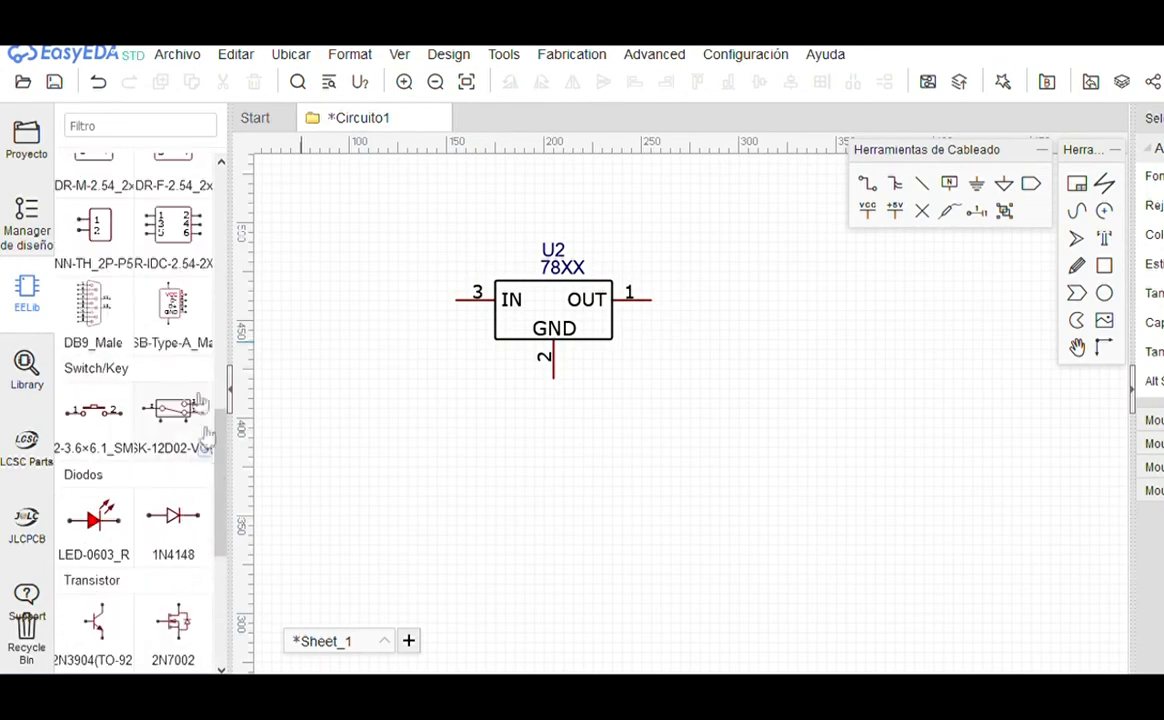
scroll(222, 468, up, 10)
click(173, 312)
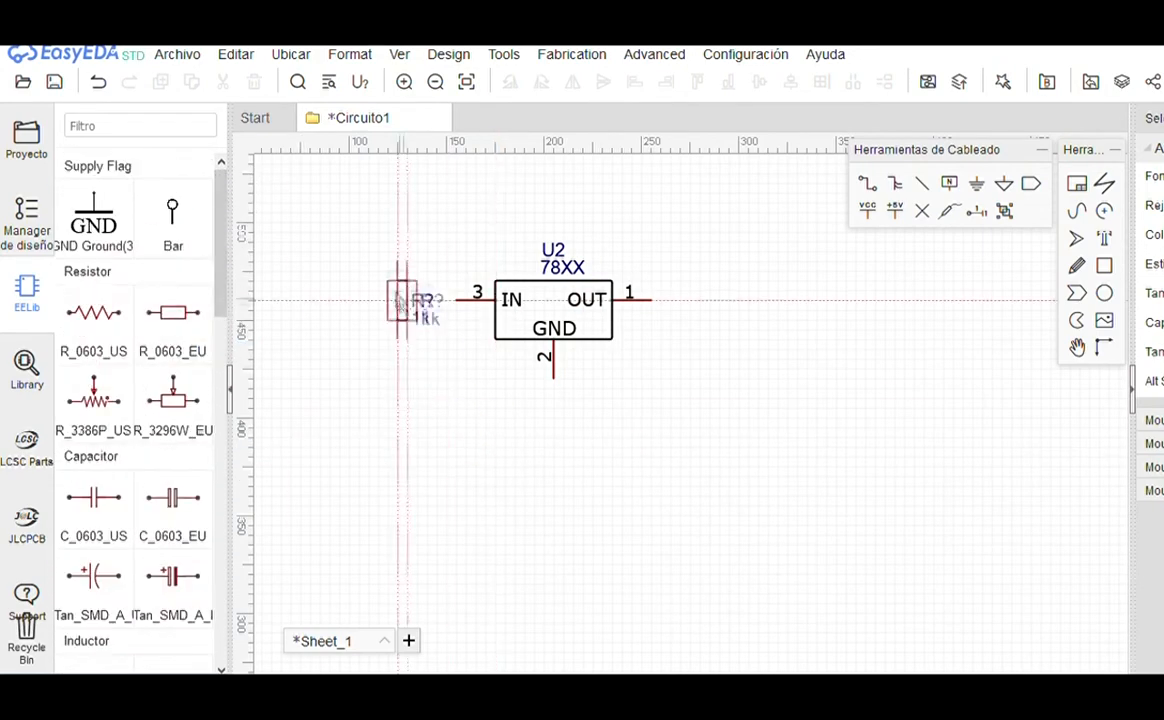
click(311, 251)
scroll(392, 333, down, 1)
right_click(392, 333)
drag(340, 350, 635, 505)
drag(540, 442, 611, 558)
scroll(528, 470, down, 1)
scroll(566, 550, up, 3)
scroll(587, 385, down, 2)
Step: Place capacitors C5 and C6 either side of U2, with ground under C5, U2's GND pin and C6
click(90, 505)
click(455, 505)
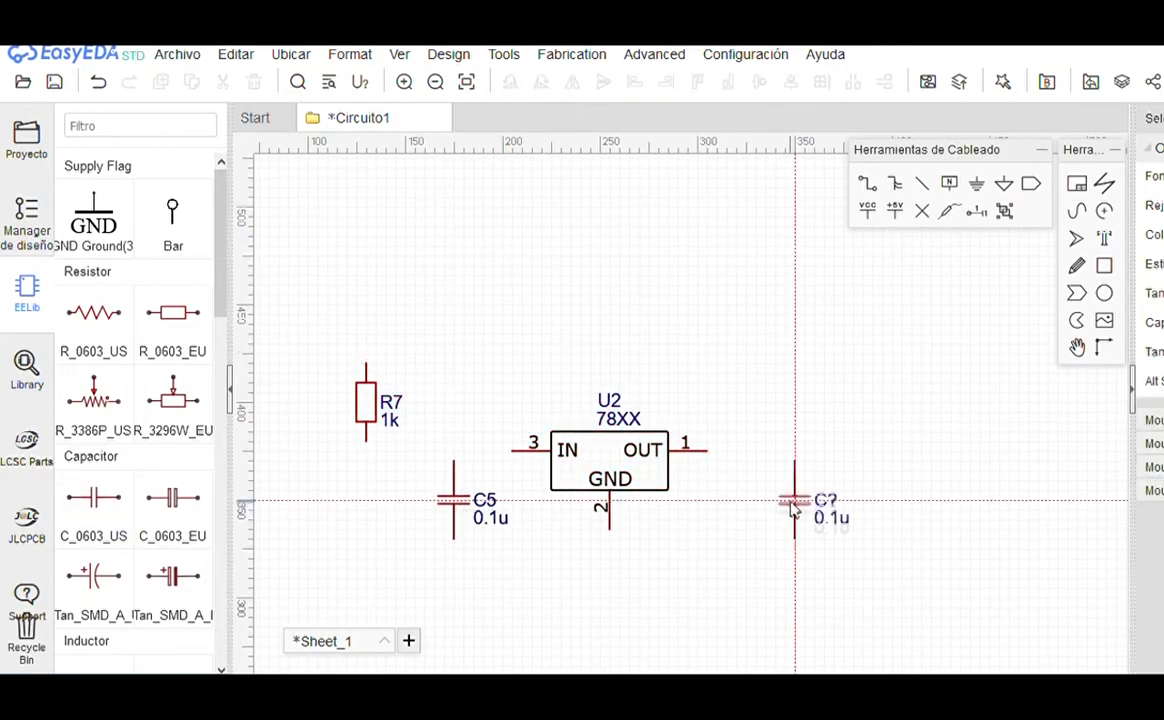
click(734, 503)
right_click(734, 503)
click(94, 216)
click(453, 550)
click(609, 541)
click(737, 551)
Step: Wire U2's IN pin to C5 and its OUT pin to C6
key(w)
click(522, 450)
click(453, 452)
click(706, 450)
click(737, 462)
right_click(738, 466)
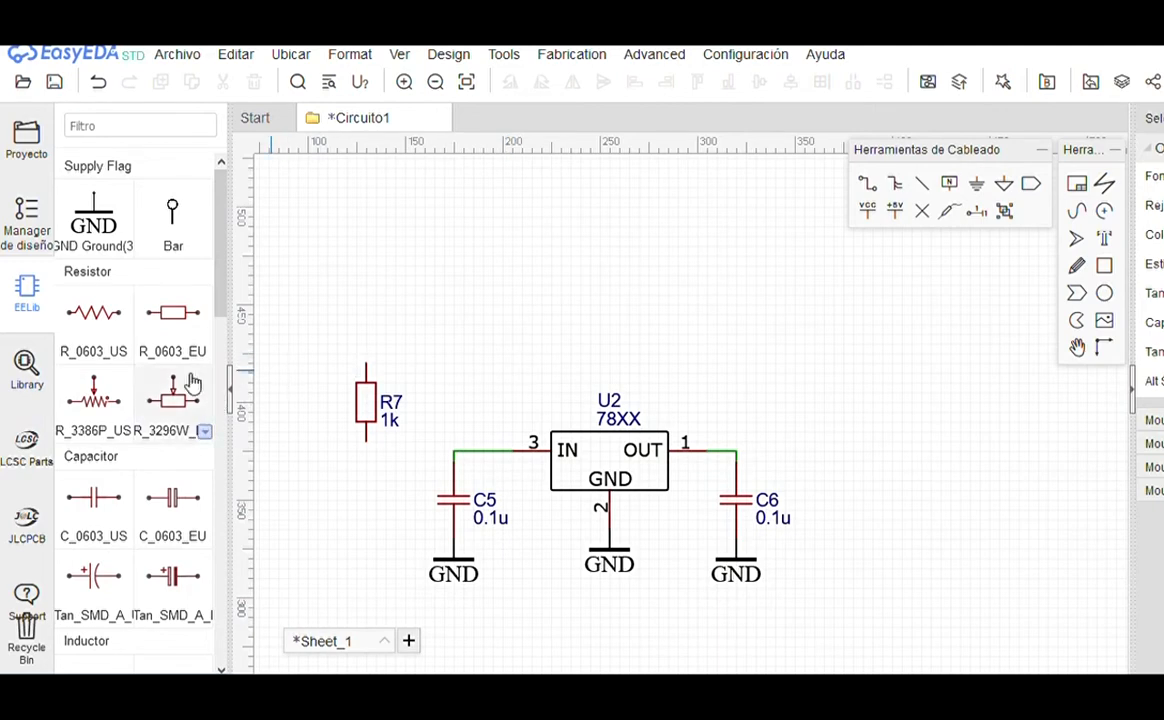
scroll(150, 400, down, 5)
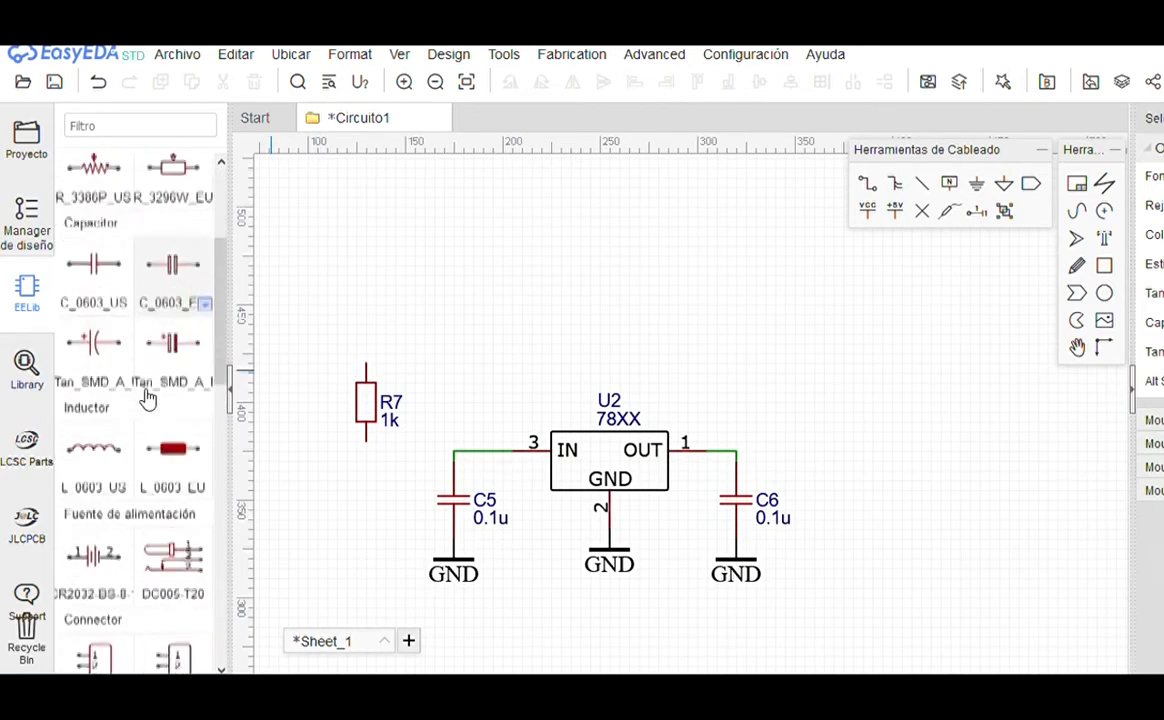
drag(226, 316, 245, 556)
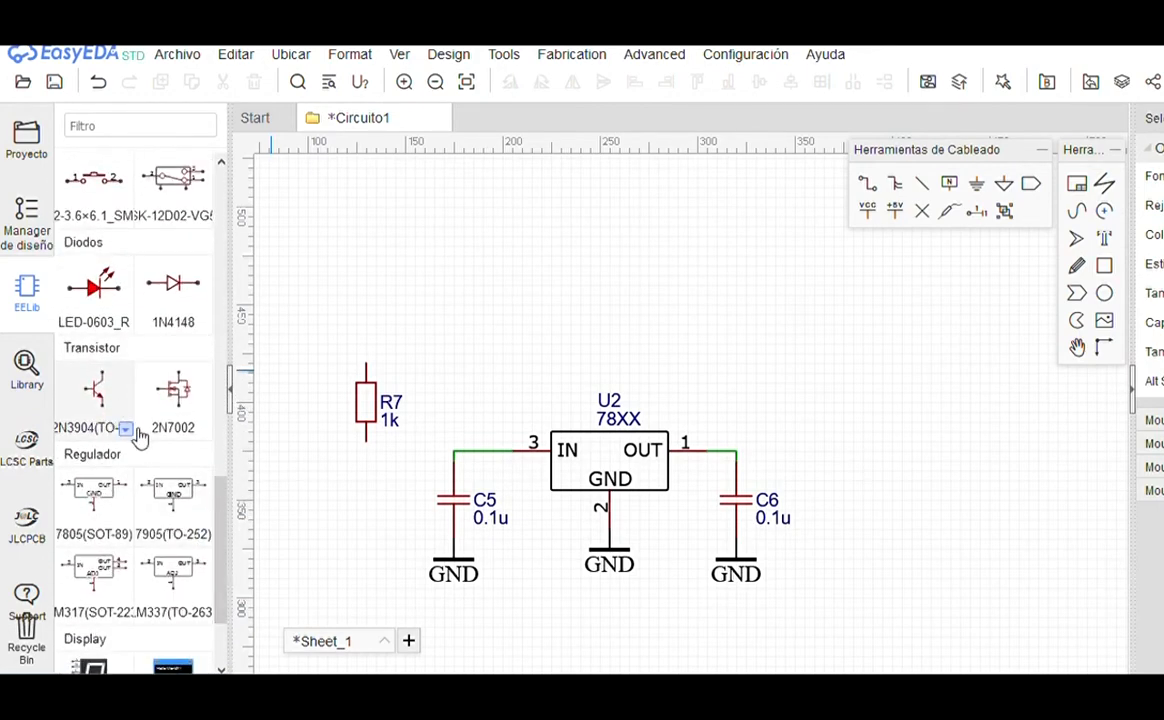
Step: Place a rotated, mirrored 2N3906(SOT-23) transistor Q3 above R7 and U2
click(135, 433)
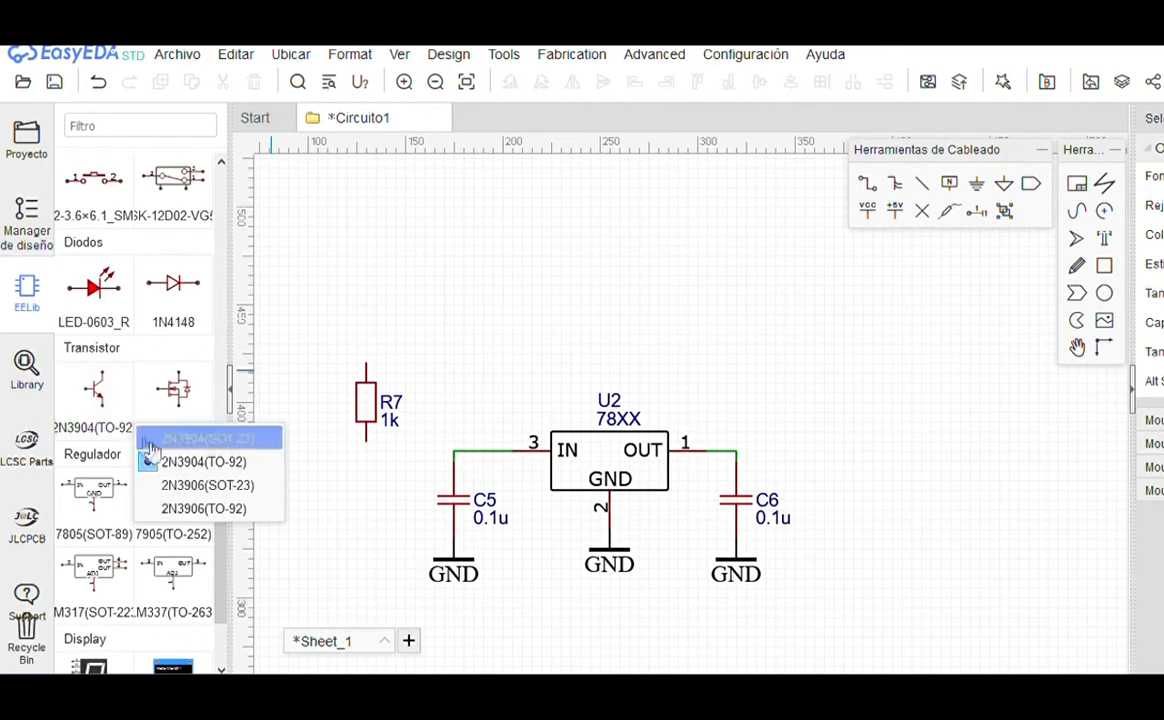
click(197, 486)
click(103, 392)
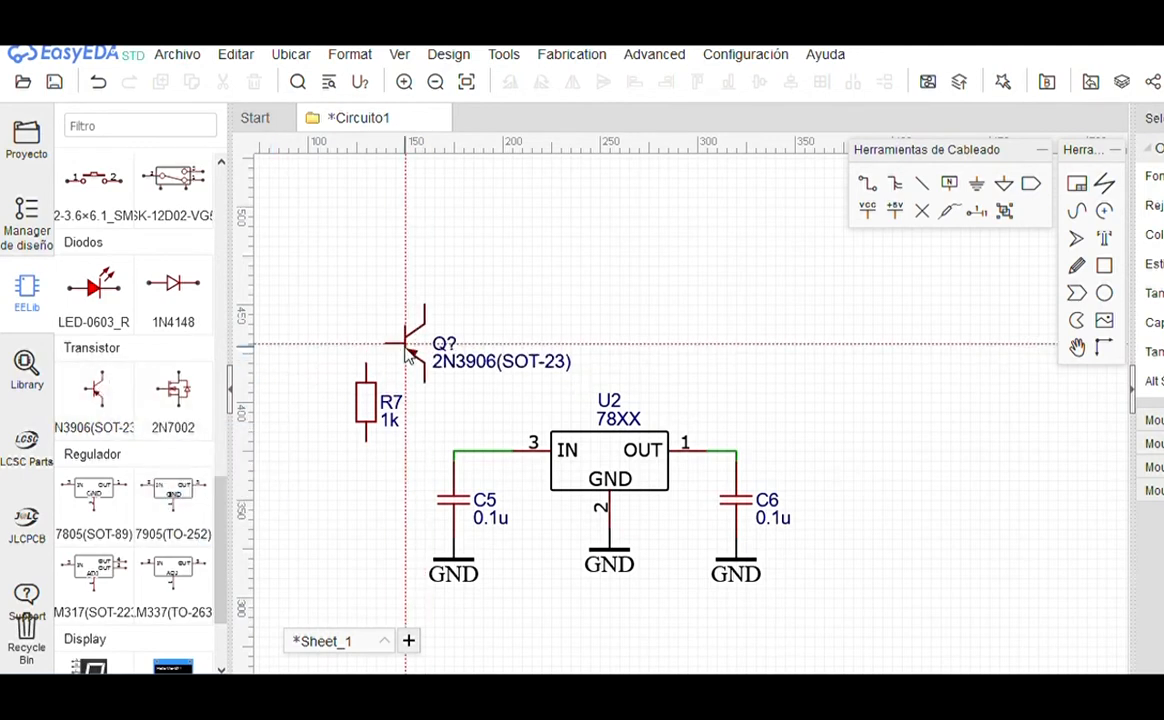
key(space)
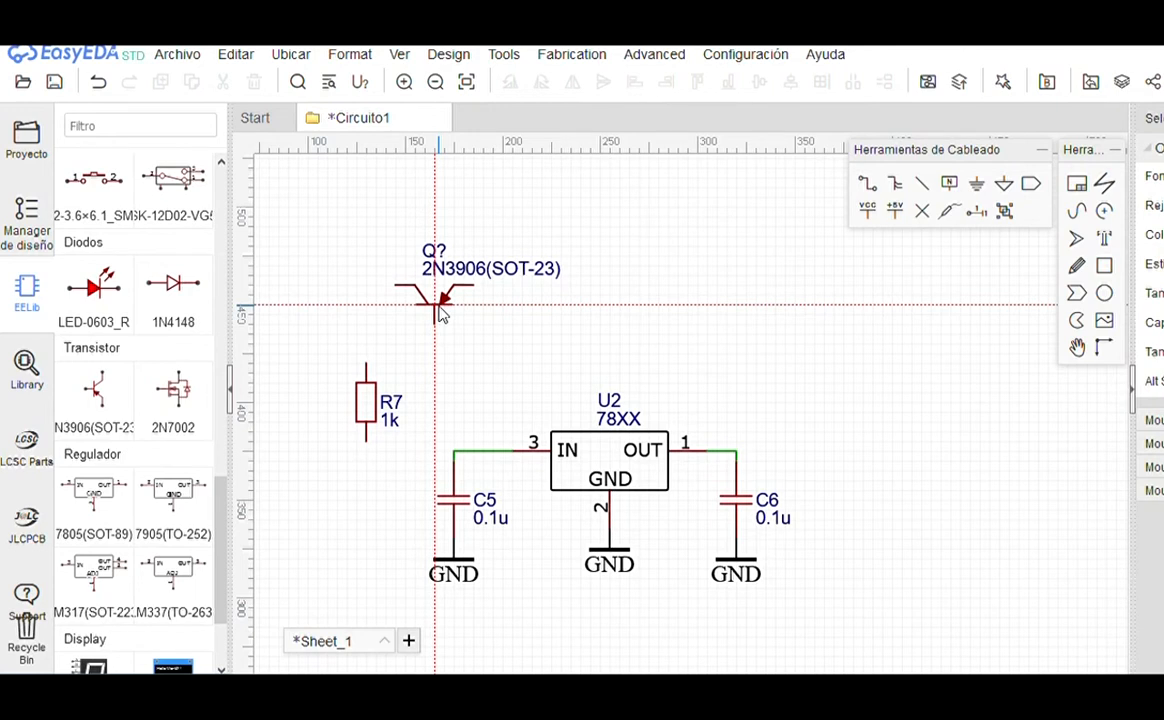
key(x)
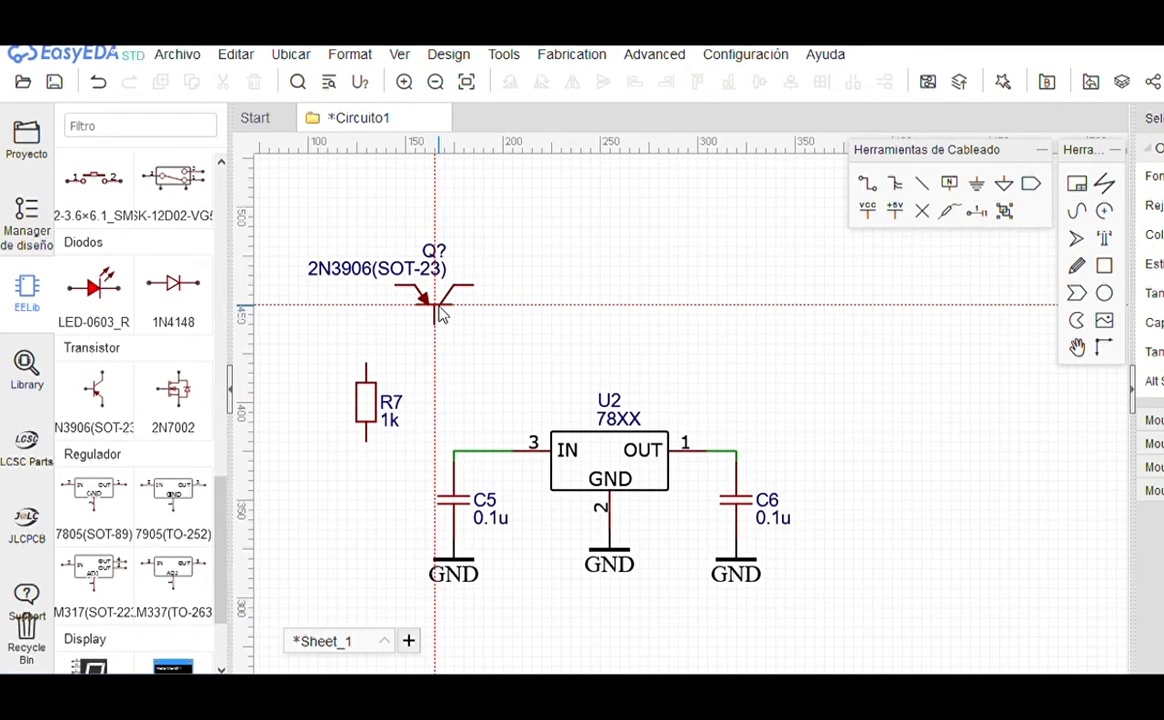
key(y)
key(y)
click(439, 306)
right_click(441, 352)
Step: Wire Q3 and R7 to the IN node, R7 to Q3's left pin, and Q3's right pin to OUT
click(435, 323)
click(454, 451)
click(366, 441)
click(434, 451)
click(366, 363)
click(395, 285)
click(473, 286)
click(736, 451)
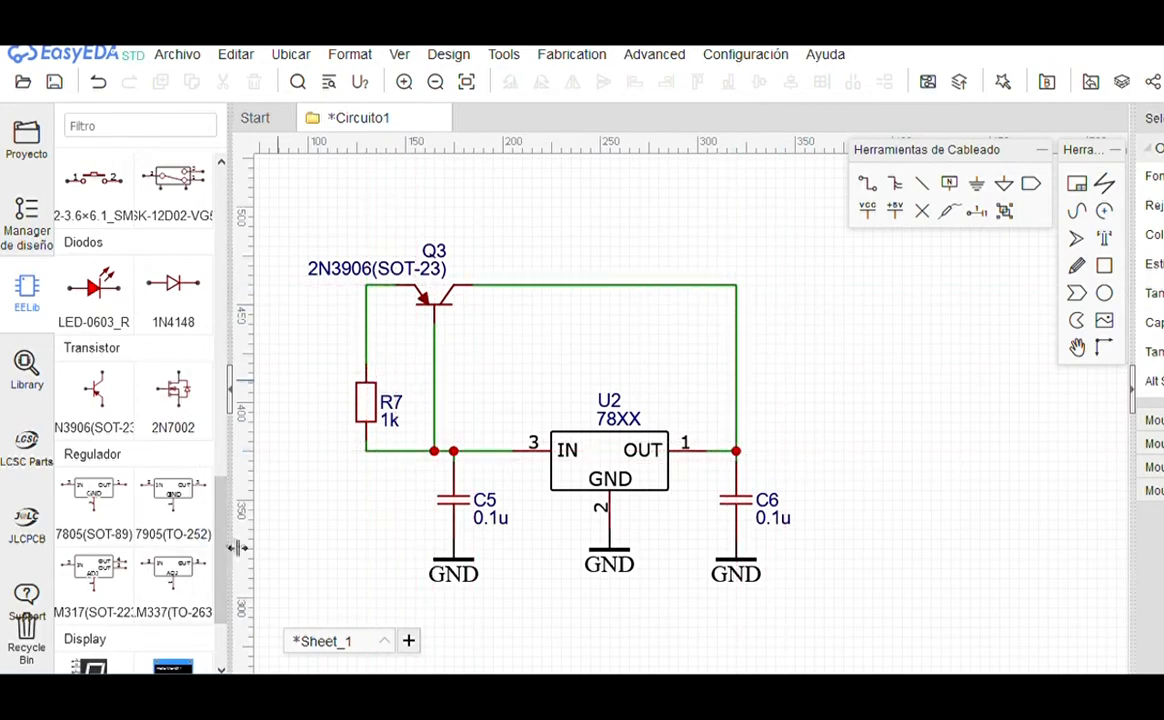
drag(220, 540, 226, 200)
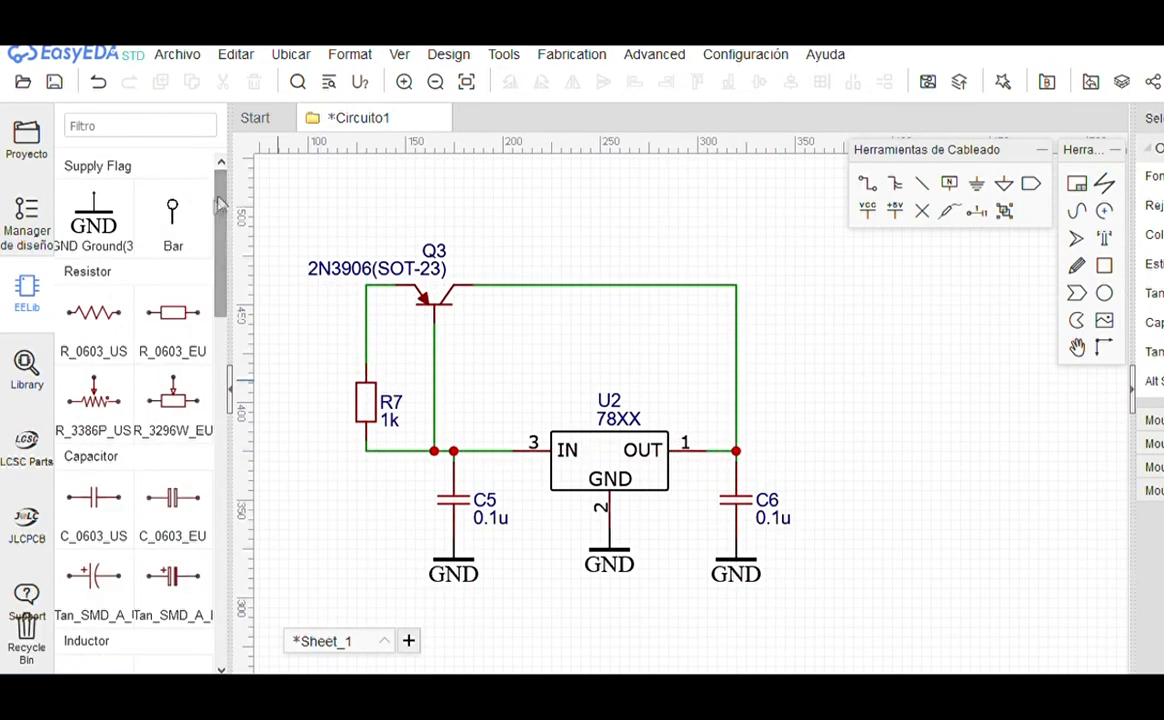
click(178, 210)
Step: Place two rotated net ports, one left of the input node and one right of C6's node
scroll(670, 290, down, 3)
scroll(476, 372, up, 3)
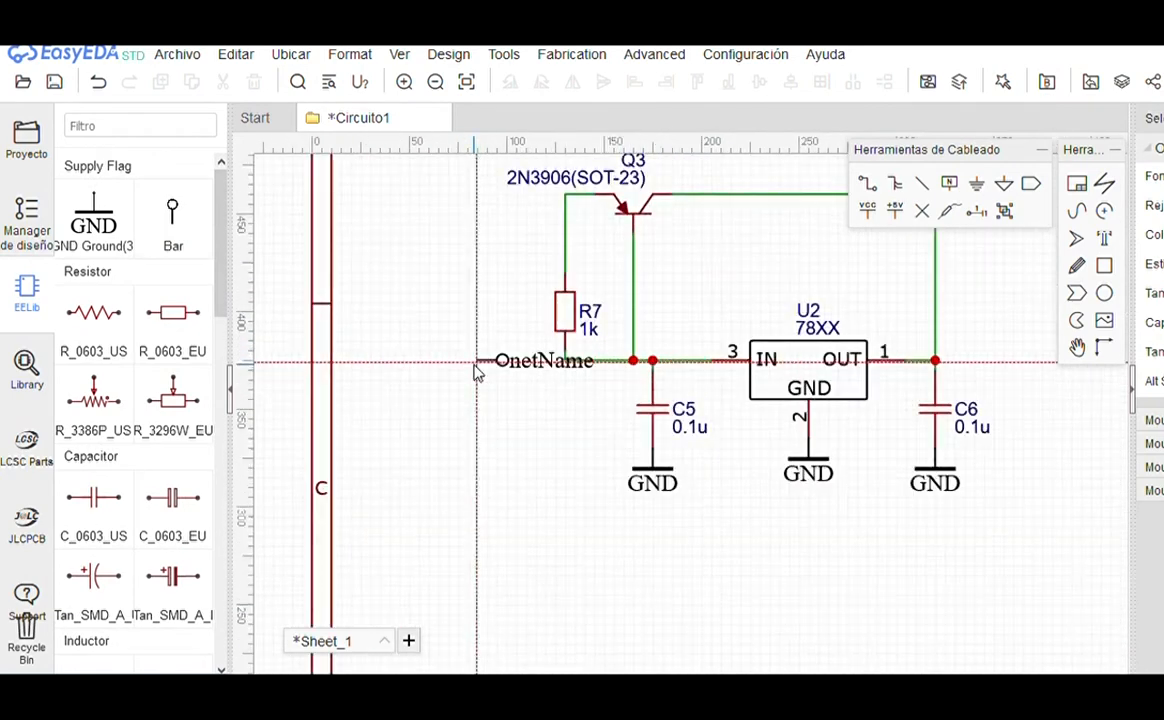
key(space)
key(space)
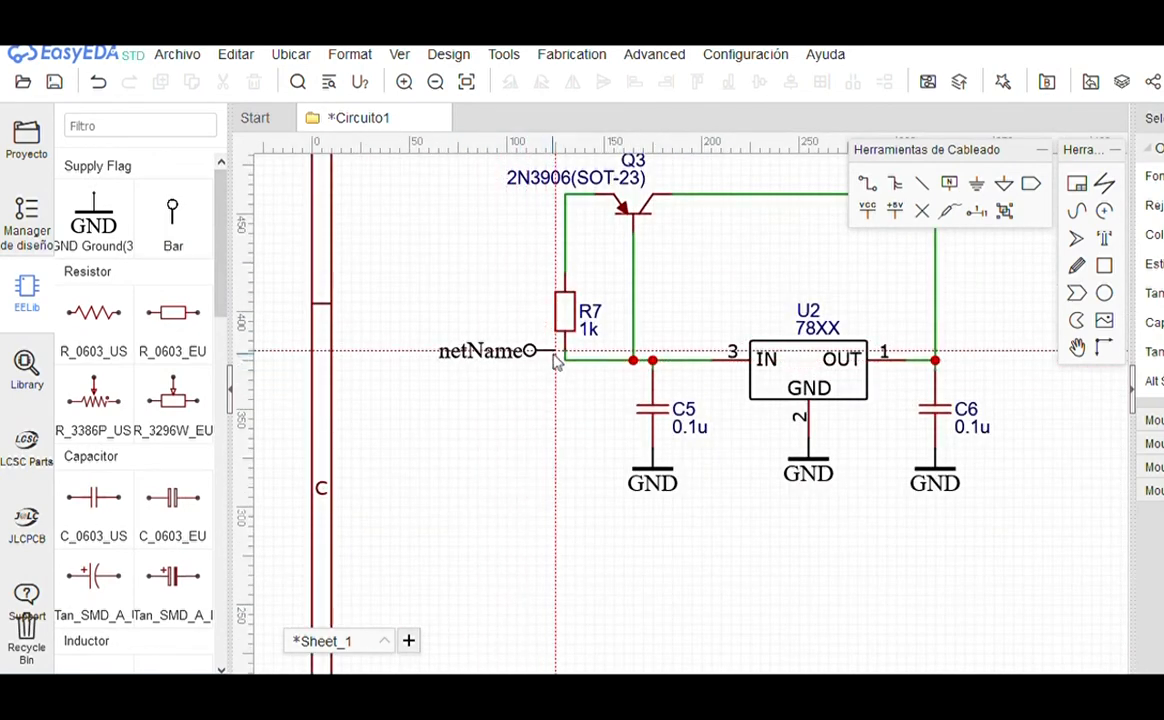
click(548, 371)
key(Escape)
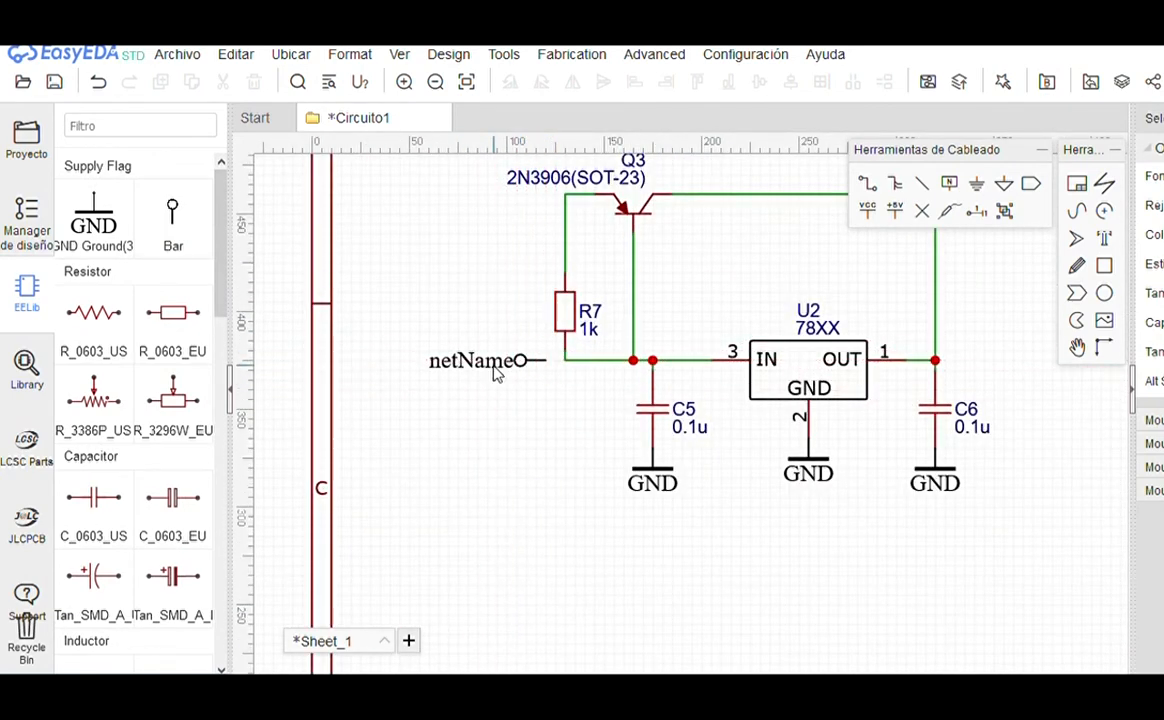
click(173, 215)
key(space)
key(space)
click(965, 362)
key(Escape)
Step: Rename the right port Vo and the left port Vi, moving the Vi label beside its port
click(1036, 363)
double_click(1104, 184)
text(Vo)
double_click(312, 358)
text(Vi)
key(Return)
drag(281, 361, 339, 363)
Step: Wire the Vi port to R7's junction
click(381, 361)
click(397, 360)
key(Escape)
scroll(593, 416, down, 2)
scroll(517, 372, up, 2)
click(470, 331)
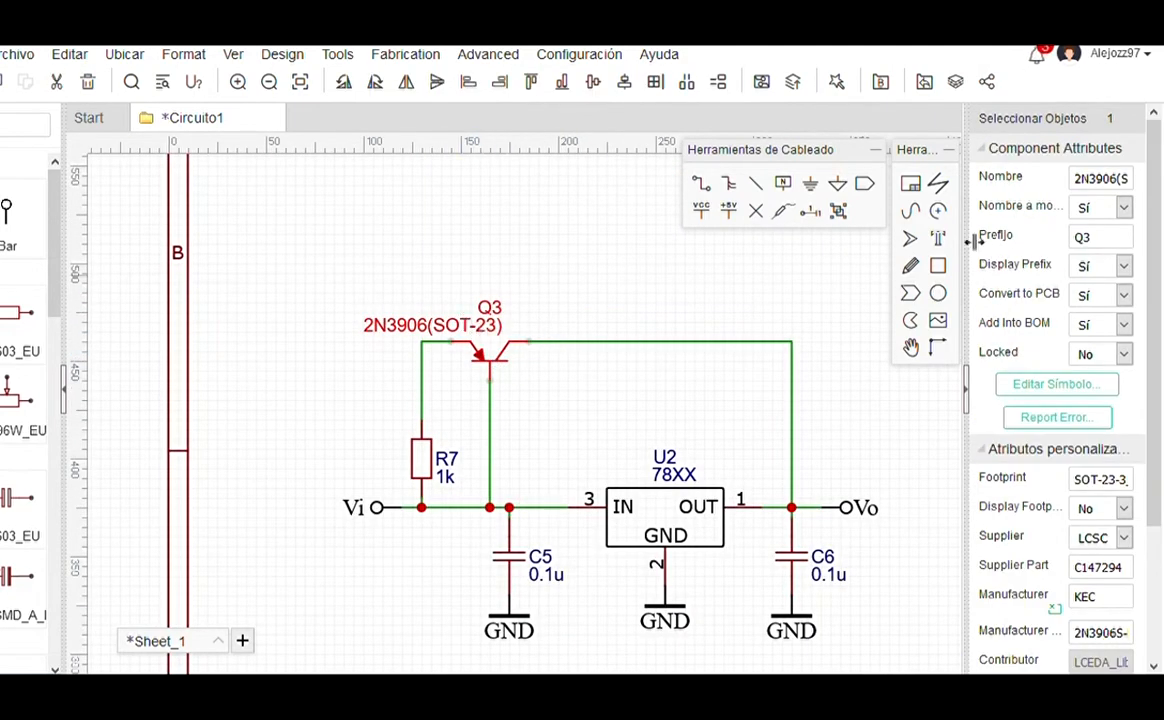
click(1122, 186)
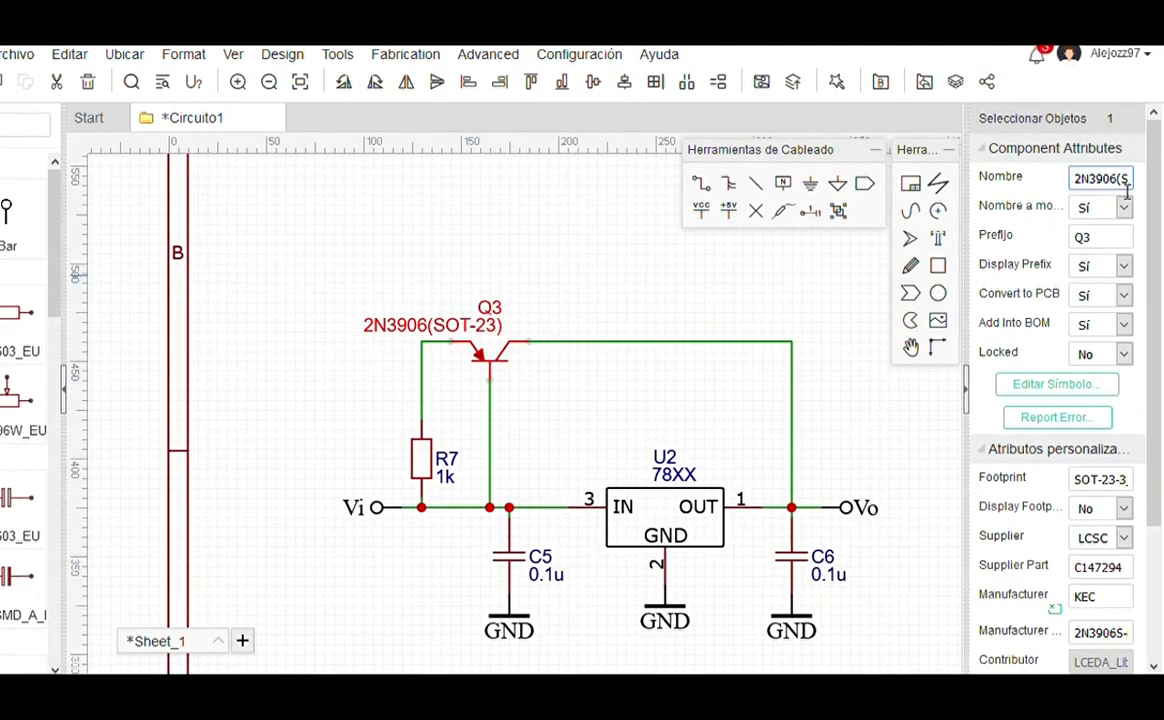
Step: Remove the (SOT-23) suffix so Q3's name reads just 2N3906
drag(1131, 192, 1162, 190)
key(Return)
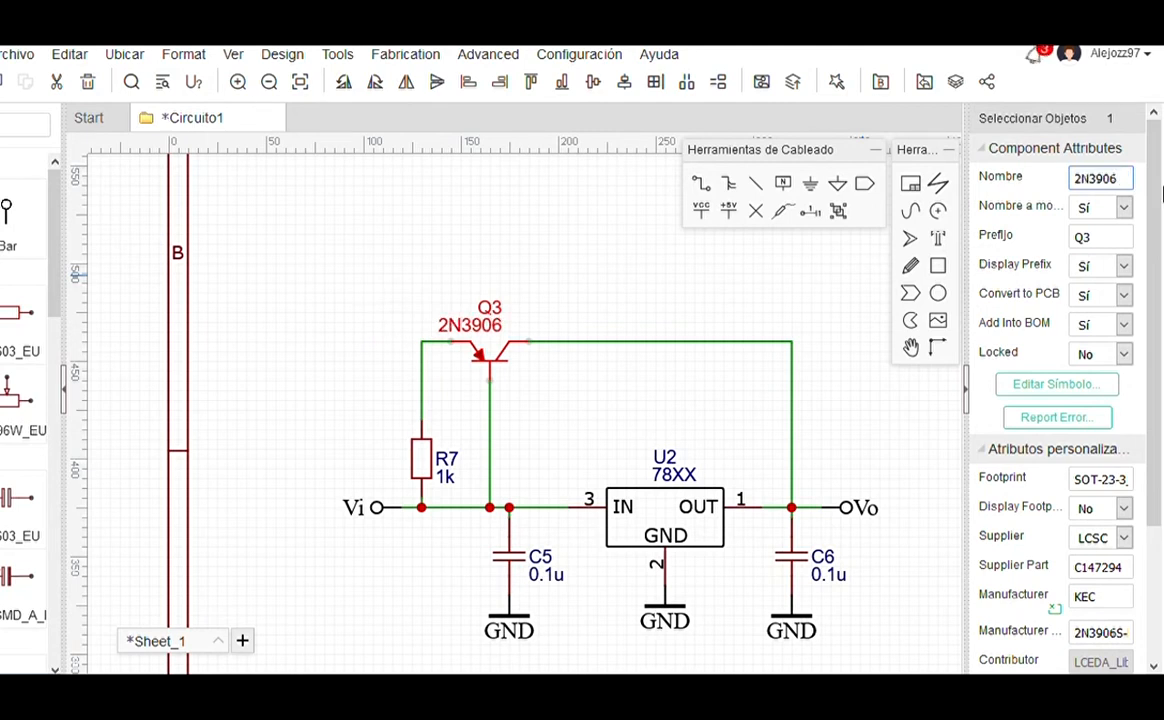
click(638, 287)
scroll(553, 278, down, 3)
scroll(585, 350, up, 2)
Step: Select the whole regulator circuit and nudge it up into place below the amplifier
drag(360, 212, 880, 560)
scroll(538, 496, down, 3)
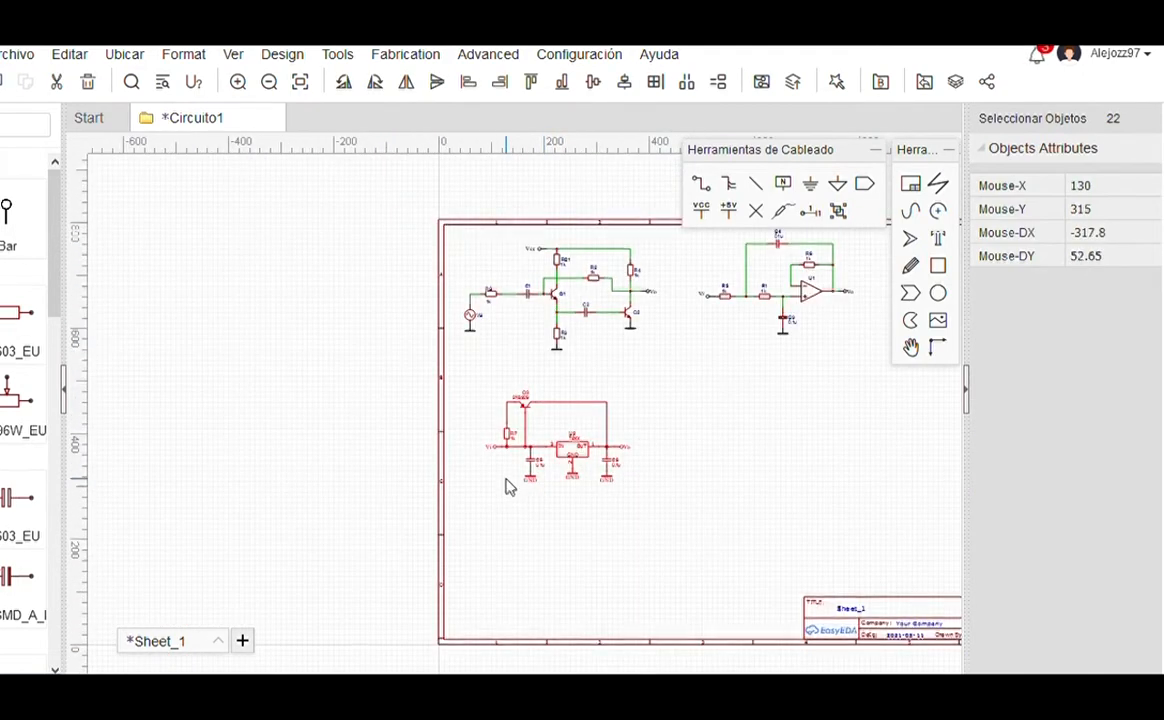
scroll(509, 487, down, 2)
mouse_move(561, 457)
mouse_down()
mouse_move(562, 442)
mouse_move(571, 453)
mouse_up()
click(805, 403)
scroll(701, 434, up, 4)
scroll(465, 400, down, 2)
scroll(465, 400, down, 3)
scroll(548, 423, up, 2)
scroll(248, 345, down, 1)
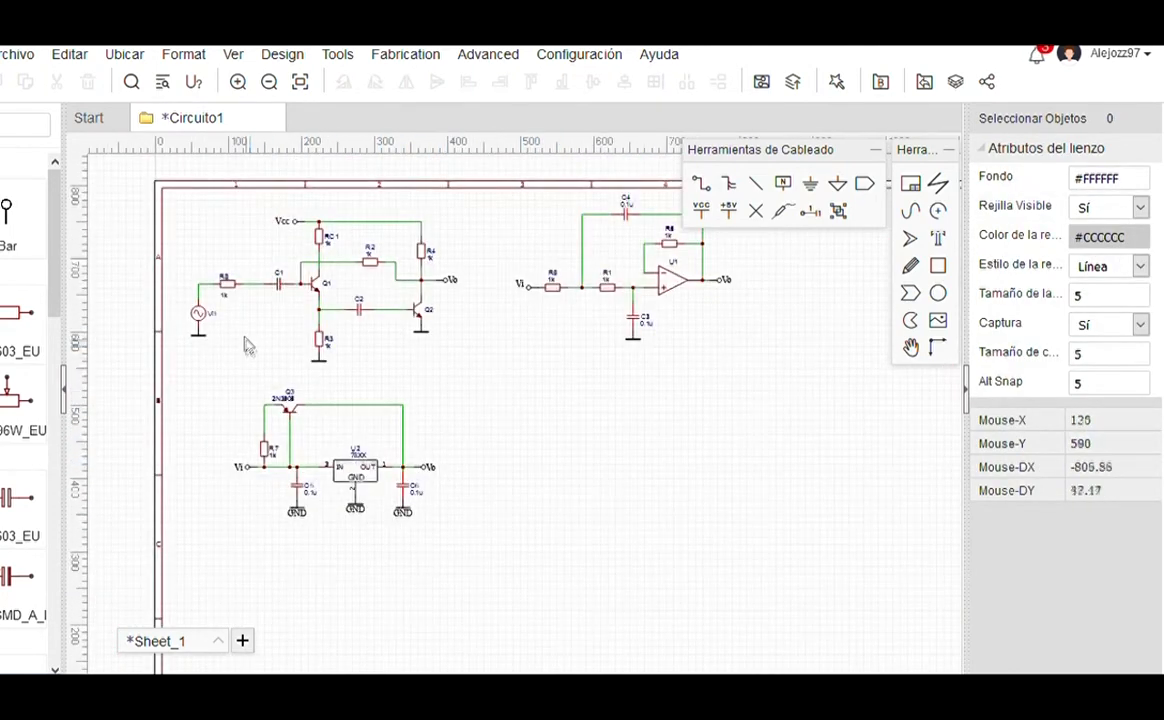
scroll(245, 342, up, 1)
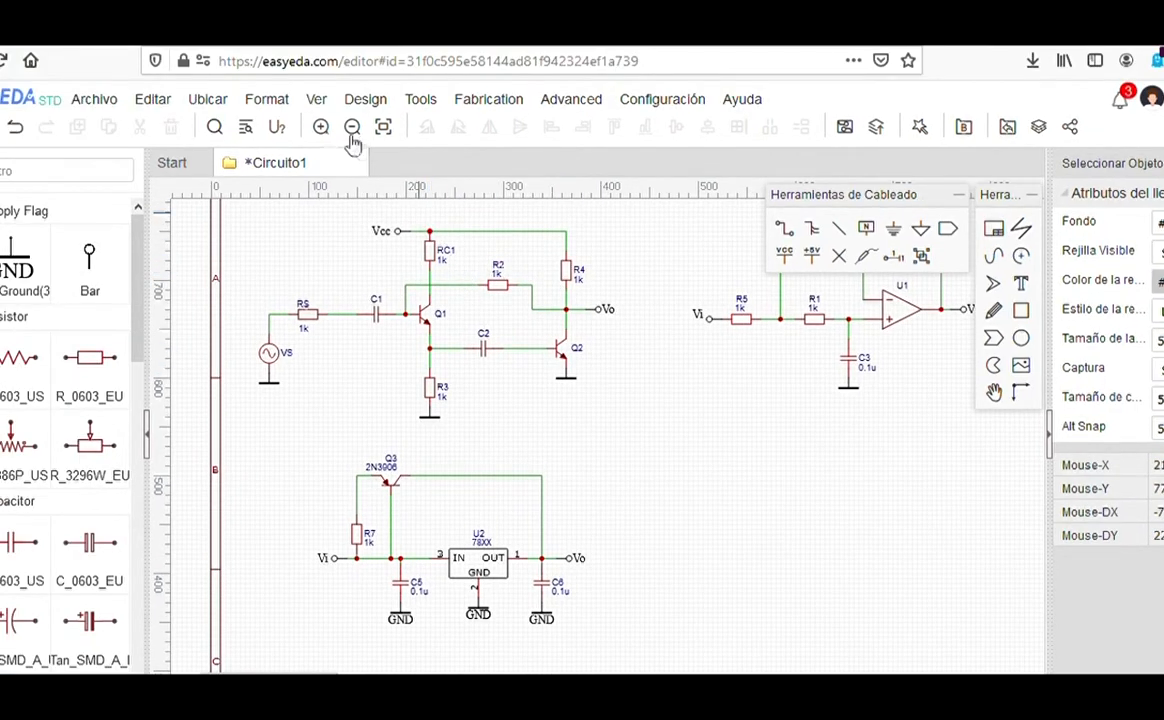
Step: Hide the background grid from the view options
click(317, 100)
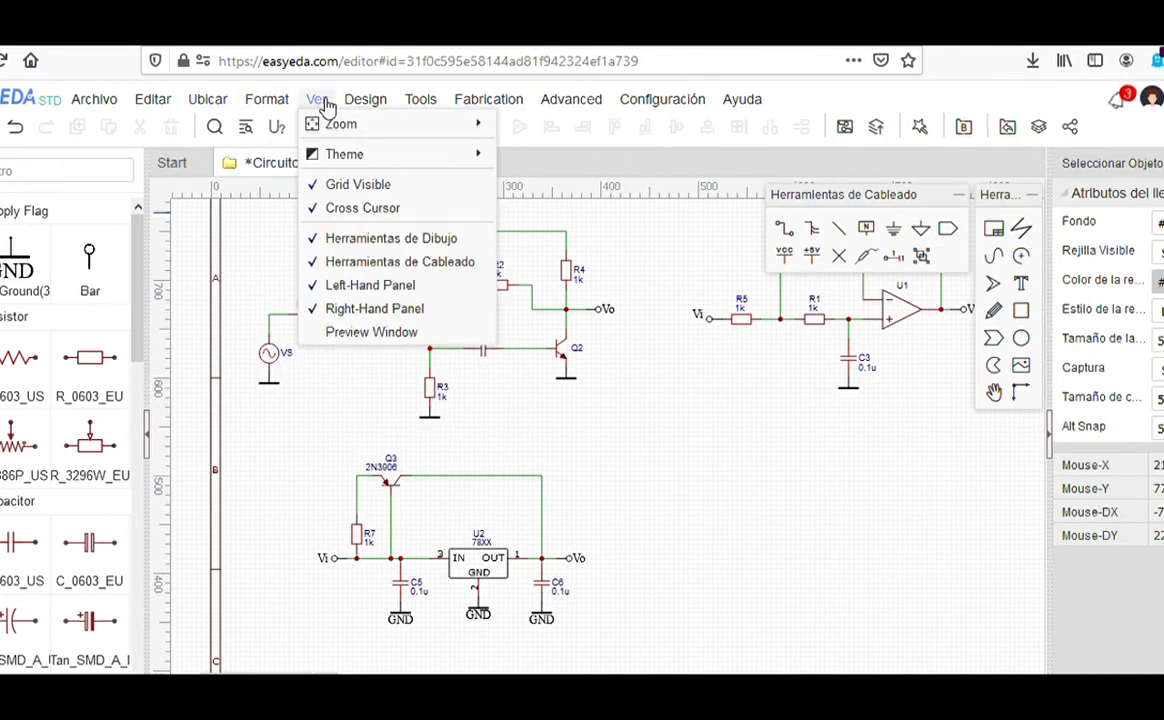
click(380, 186)
scroll(469, 453, up, 4)
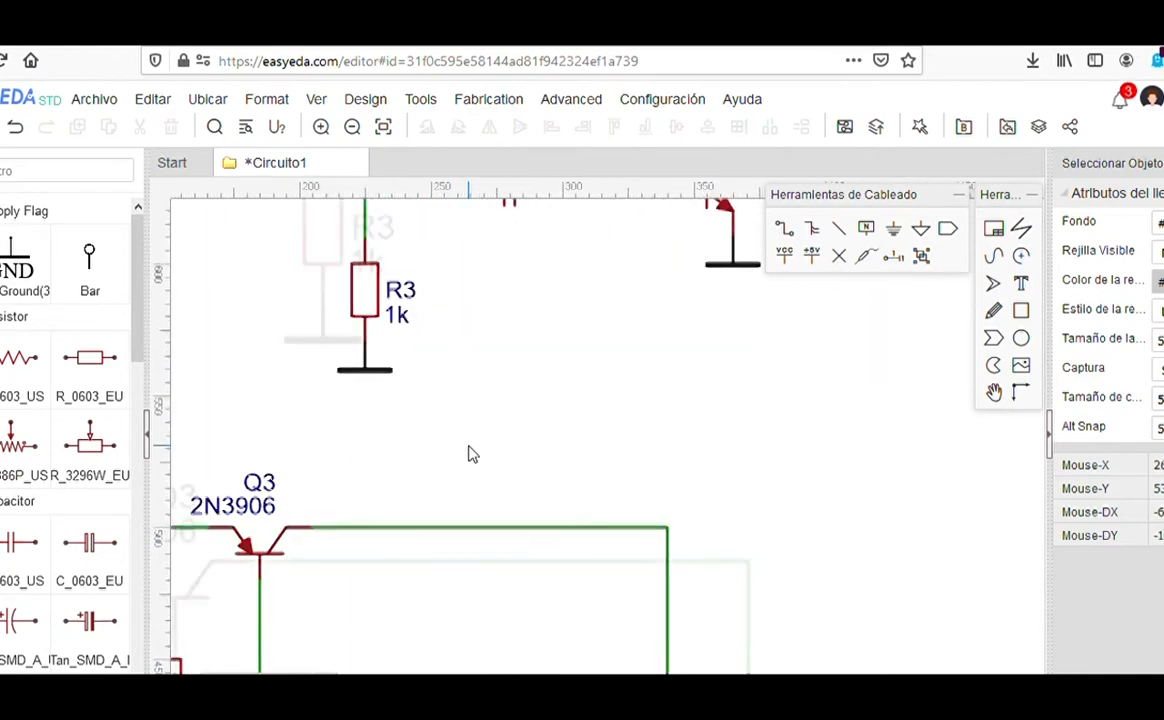
scroll(470, 453, down, 3)
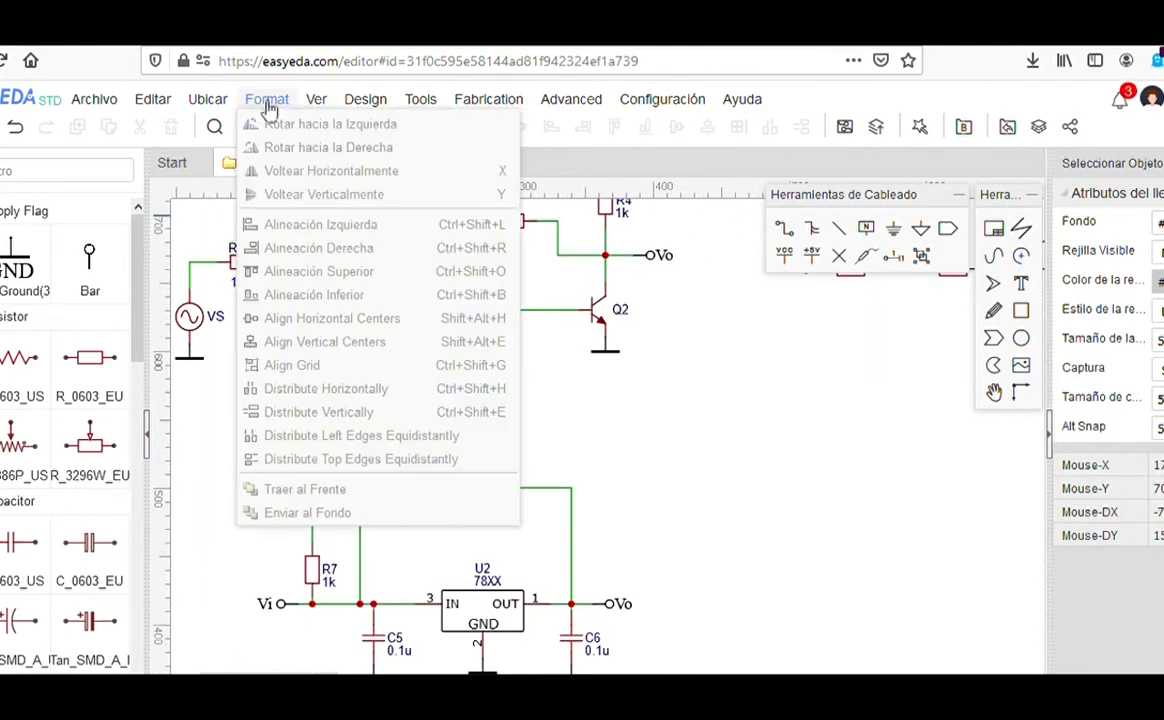
Step: Switch the schematic theme to Black on White, after briefly trying White on Black
mouse_move(316, 101)
mouse_move(475, 156)
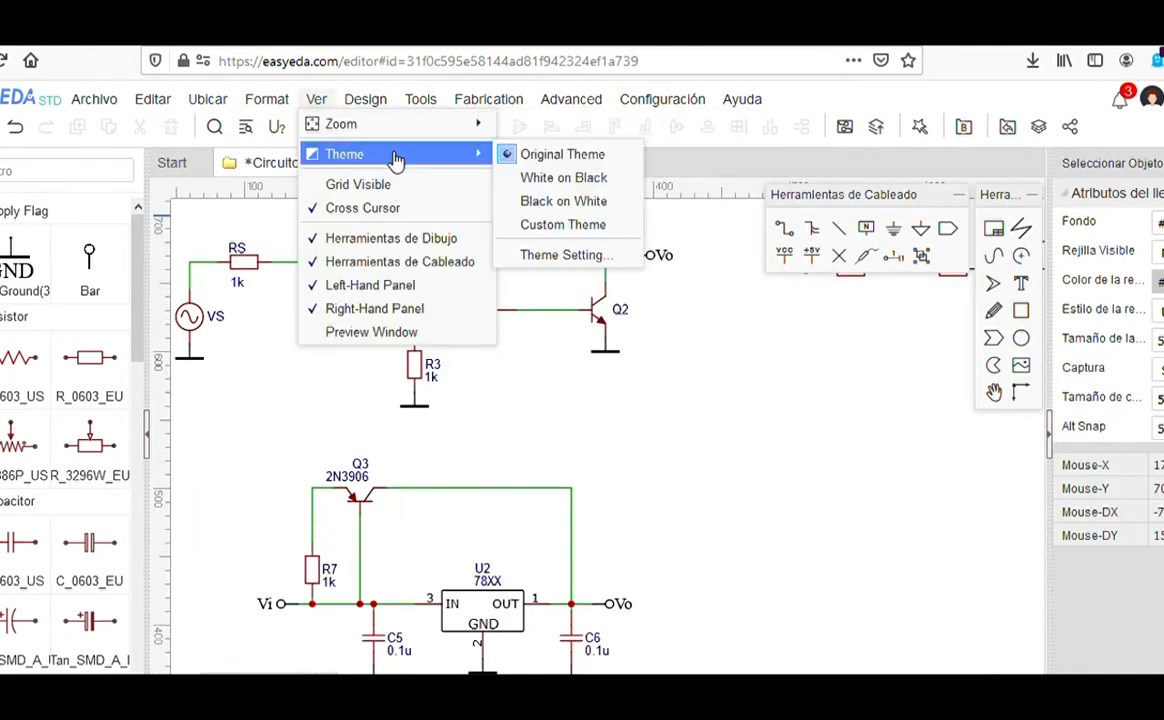
click(585, 203)
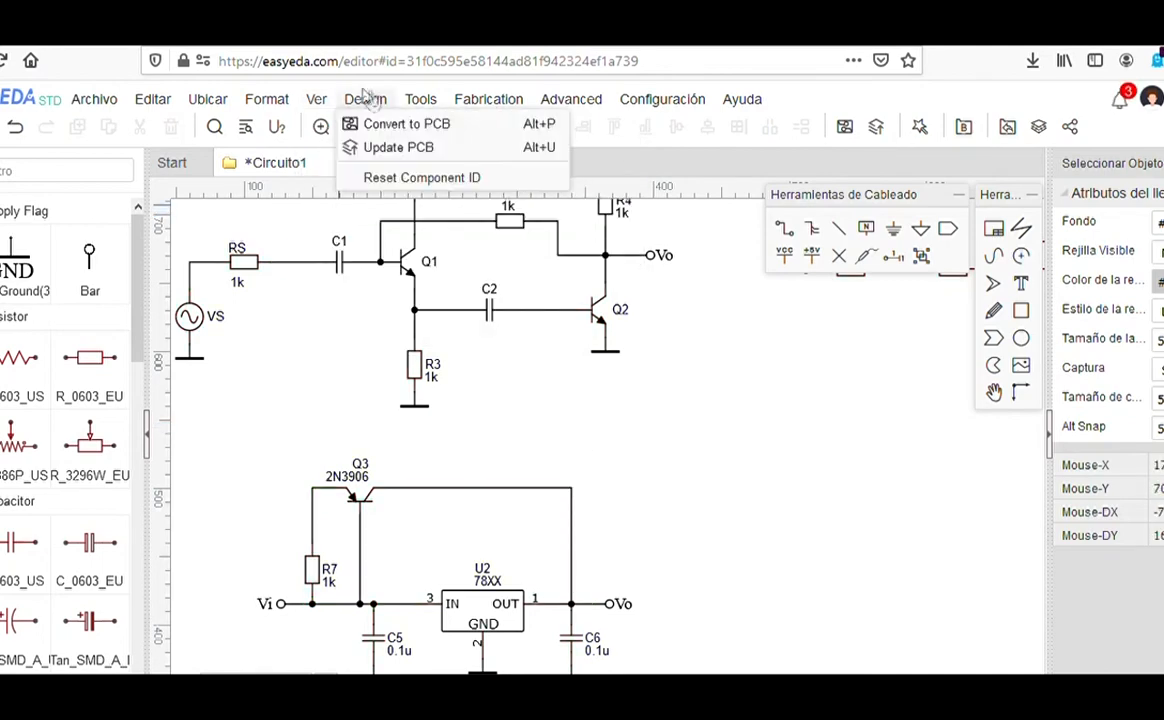
mouse_move(263, 107)
mouse_move(315, 104)
mouse_move(355, 158)
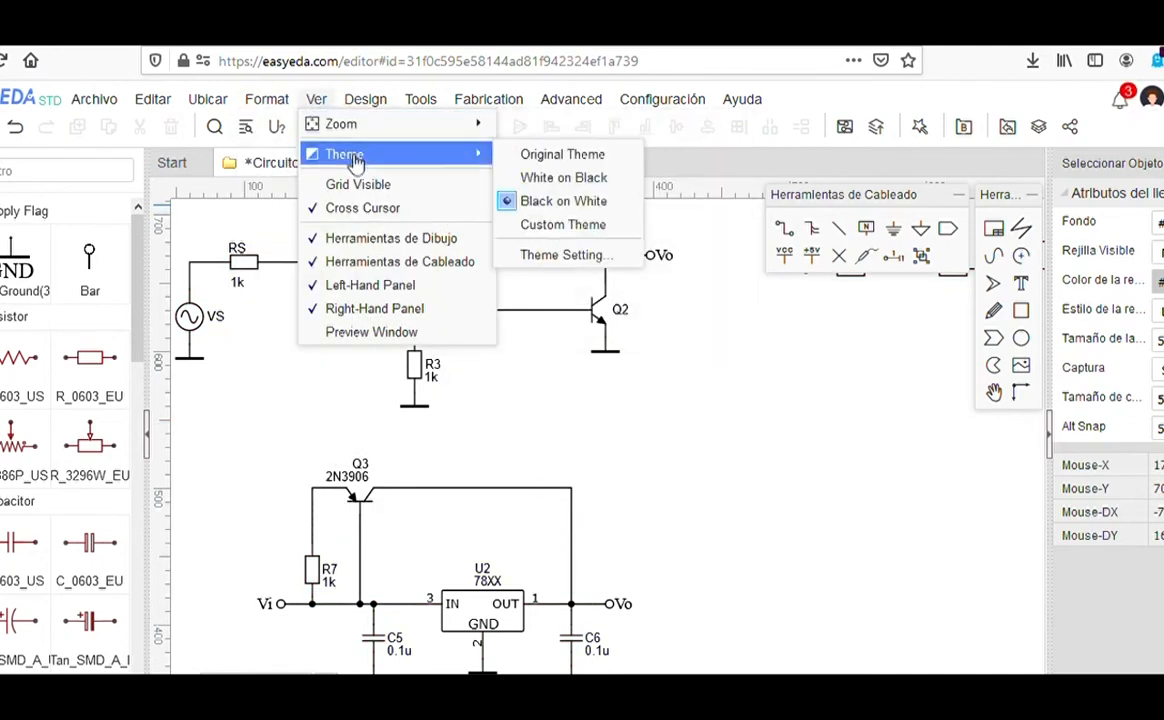
click(510, 177)
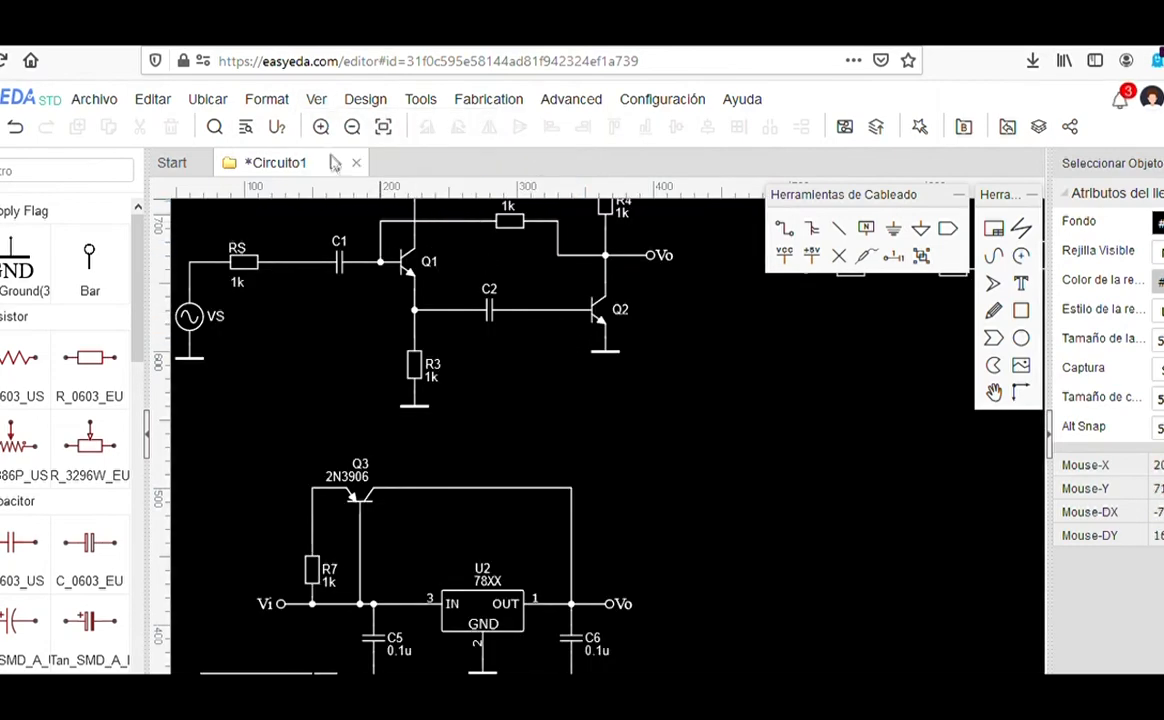
mouse_move(325, 102)
mouse_move(318, 153)
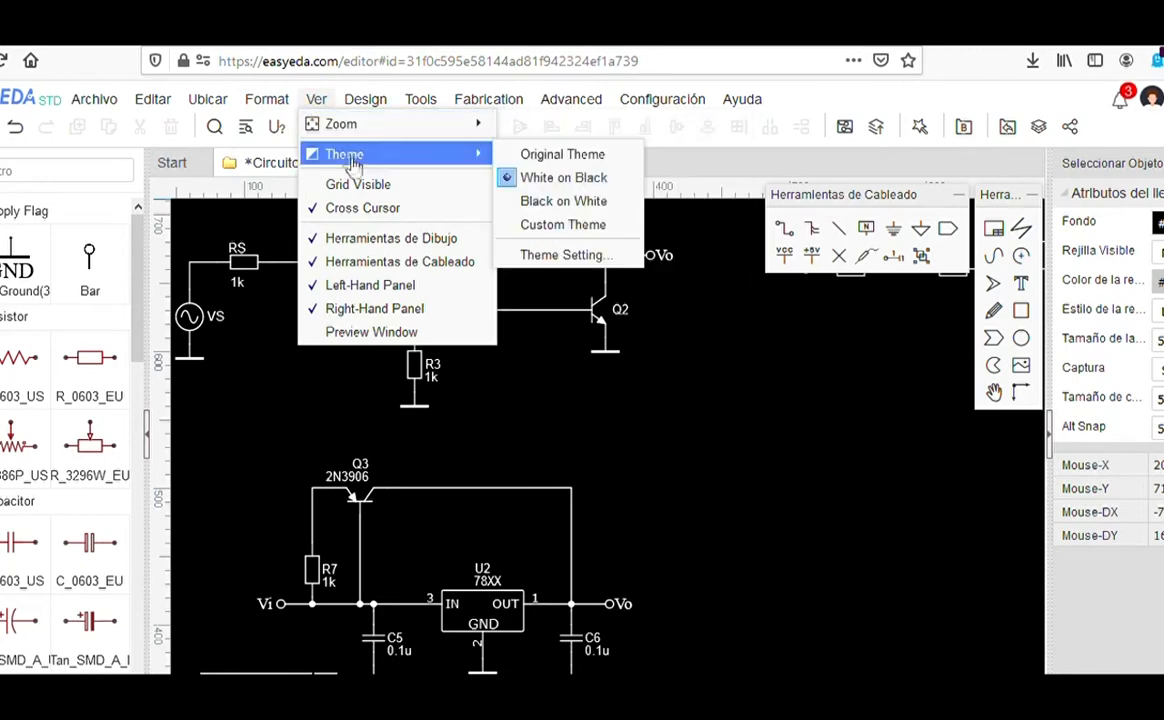
click(575, 203)
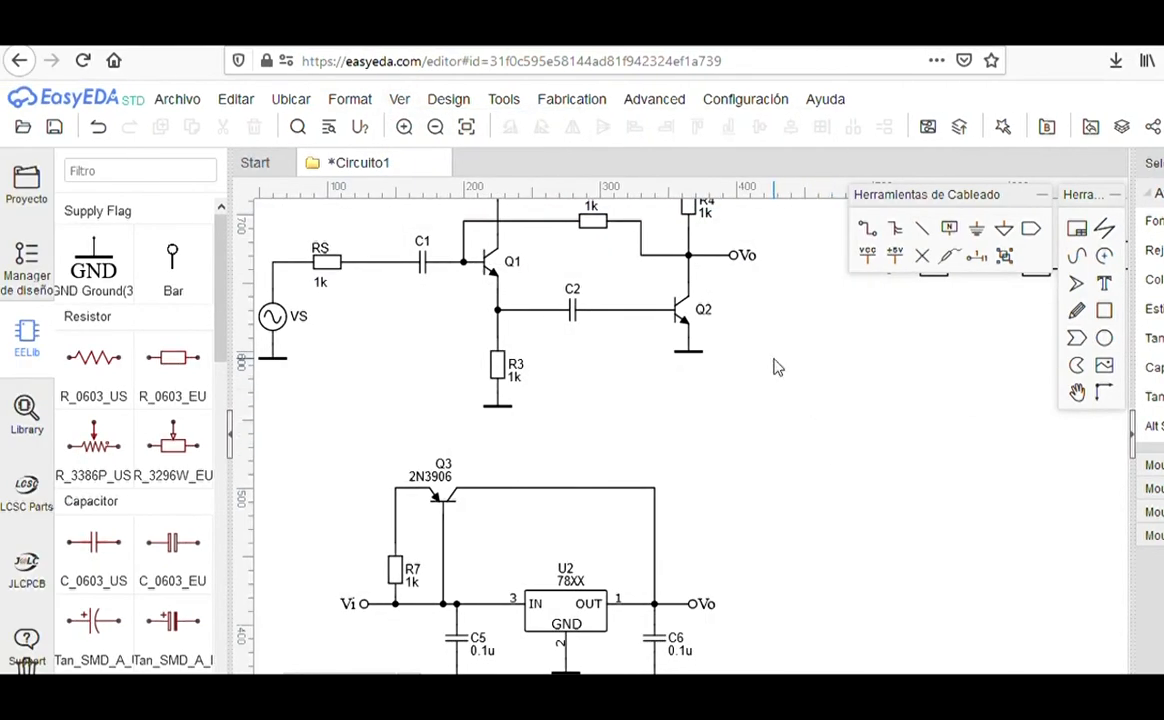
scroll(615, 398, down, 3)
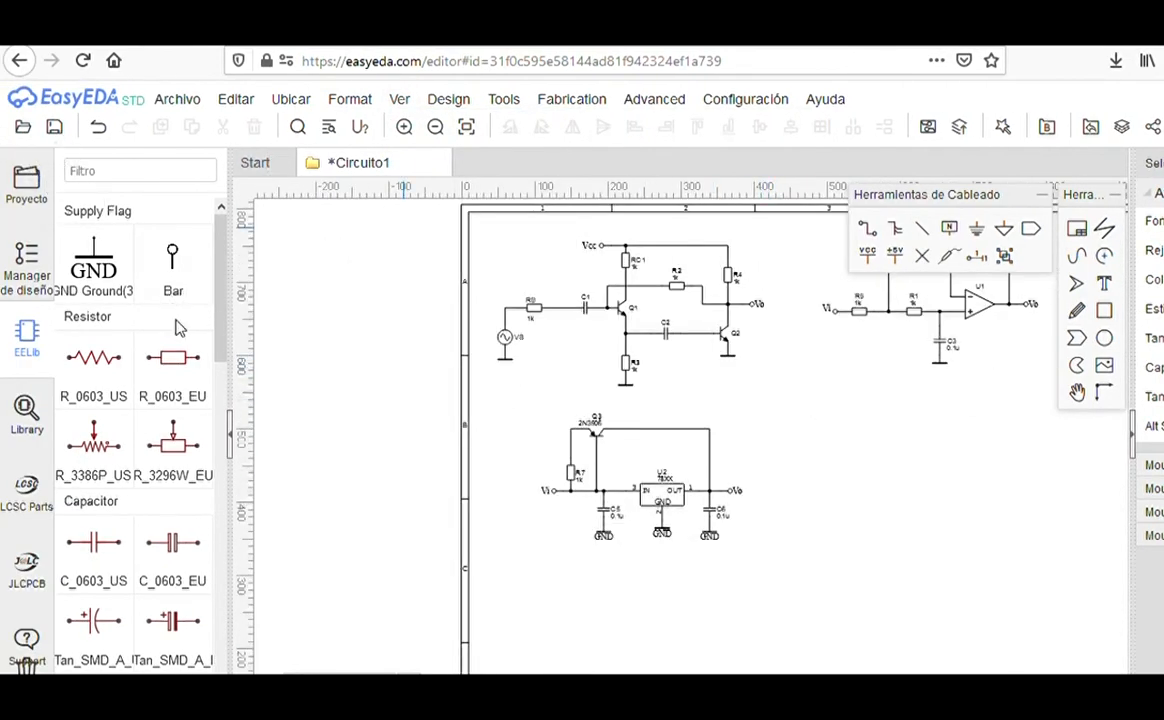
Step: Rename sheet Sheet_1 to 'Circuitos_base' and save the Circuito1 project
click(26, 182)
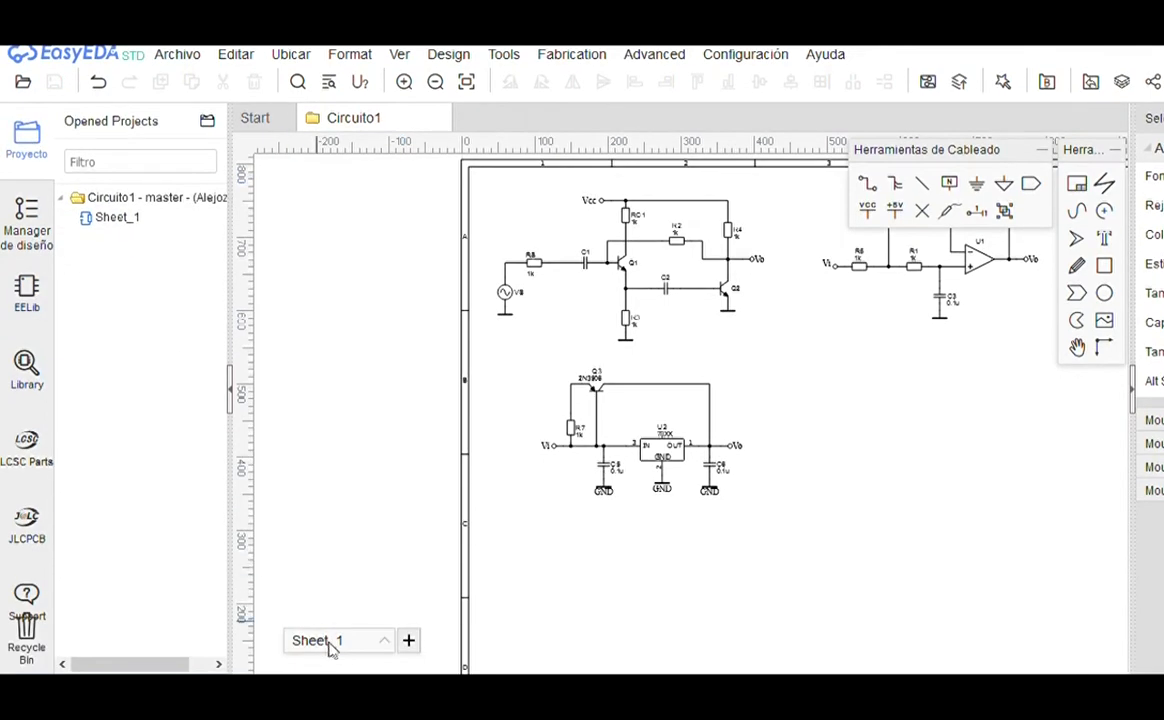
double_click(323, 645)
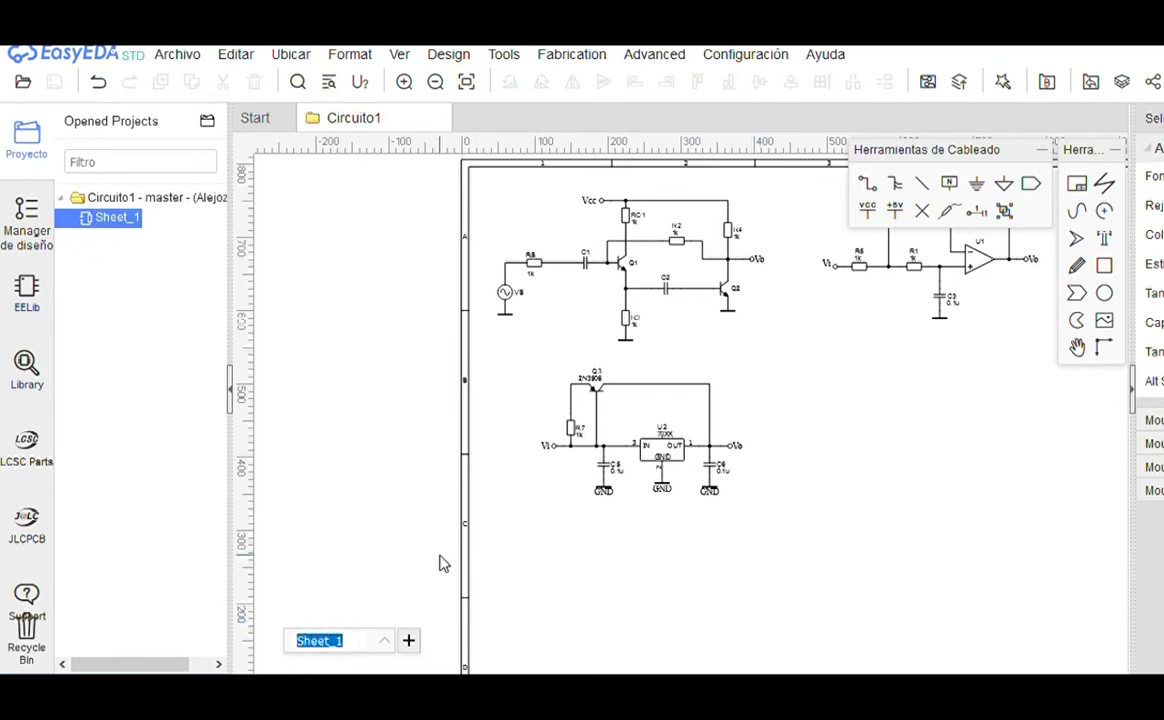
text(Circuitos_b)
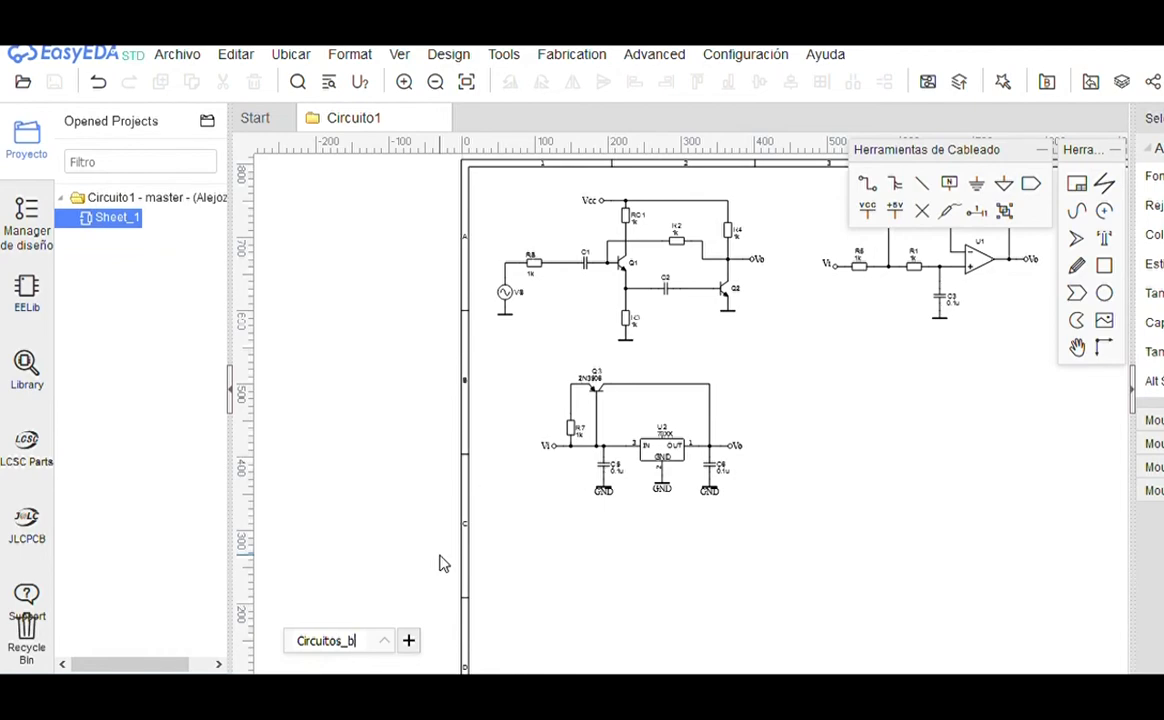
key(Return)
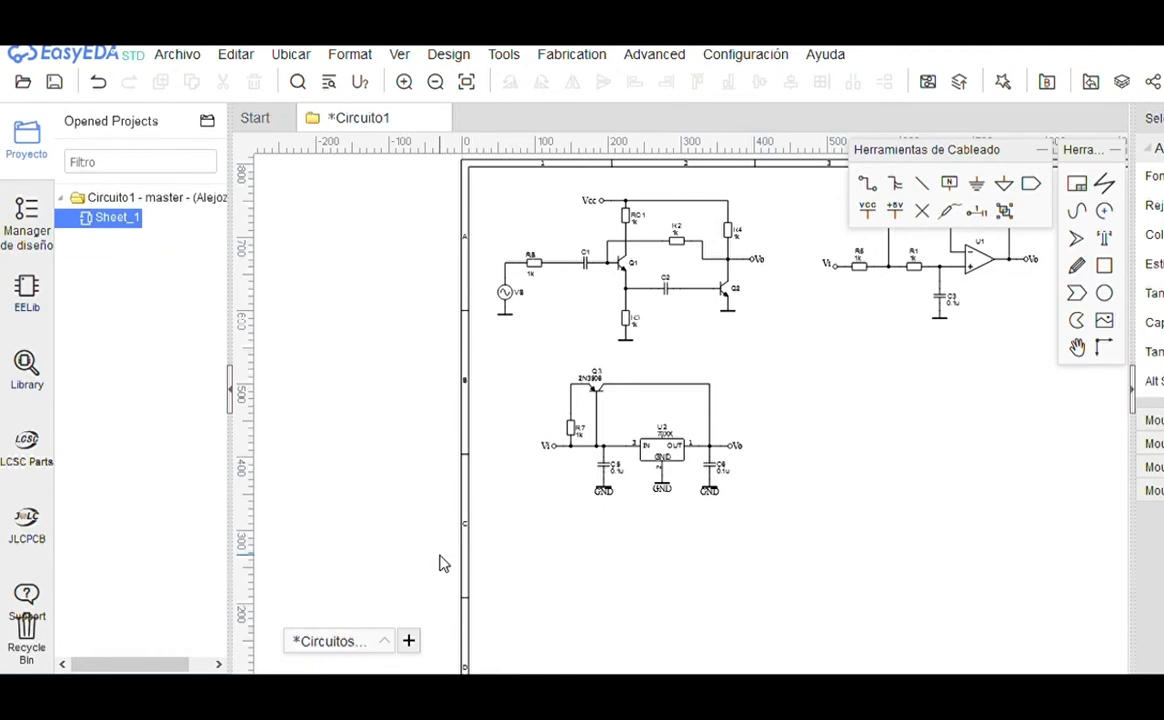
click(57, 84)
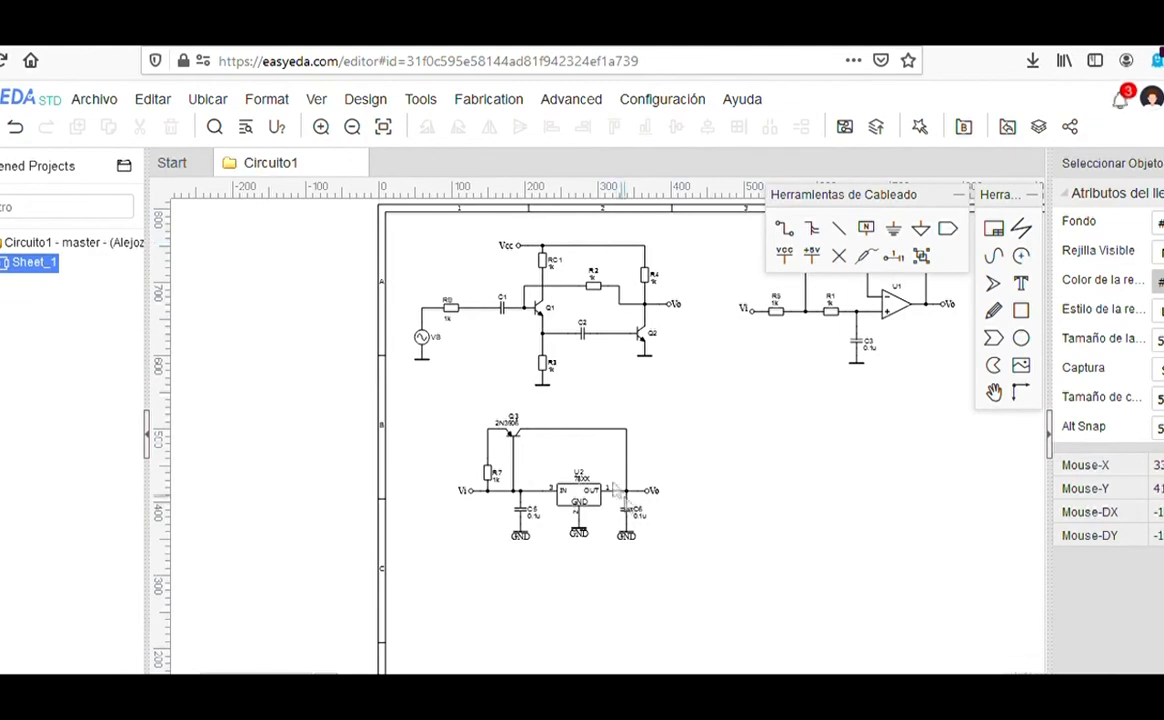
scroll(618, 489, down, 2)
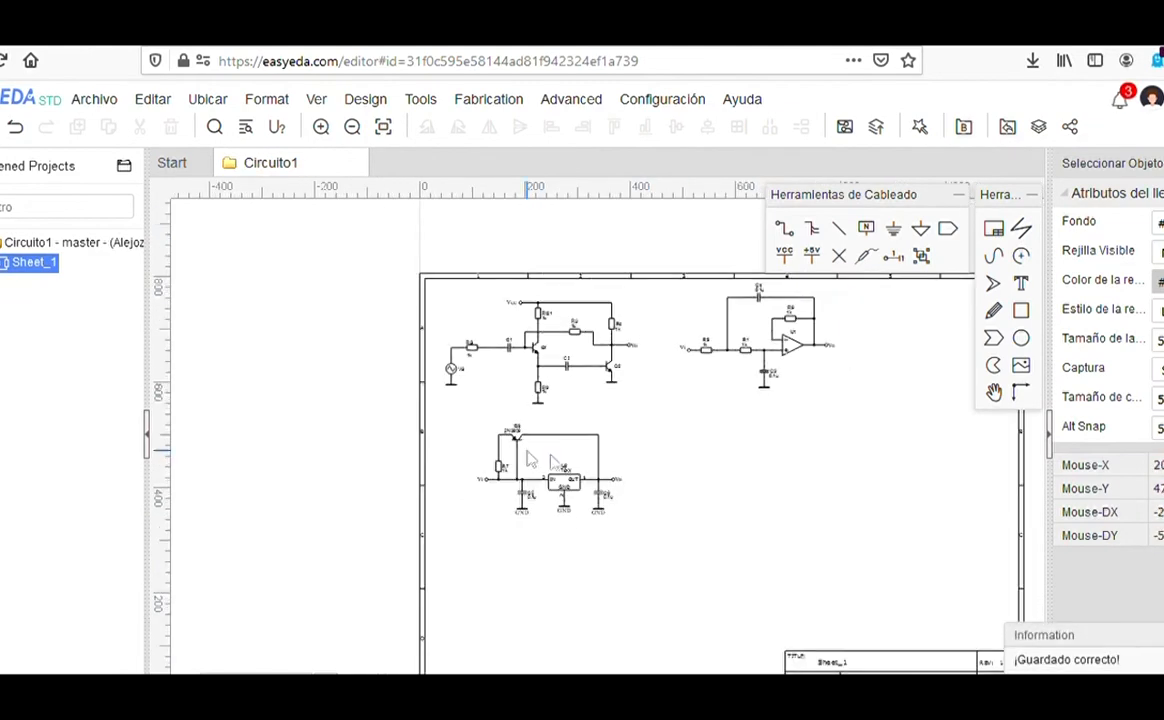
scroll(642, 405, up, 4)
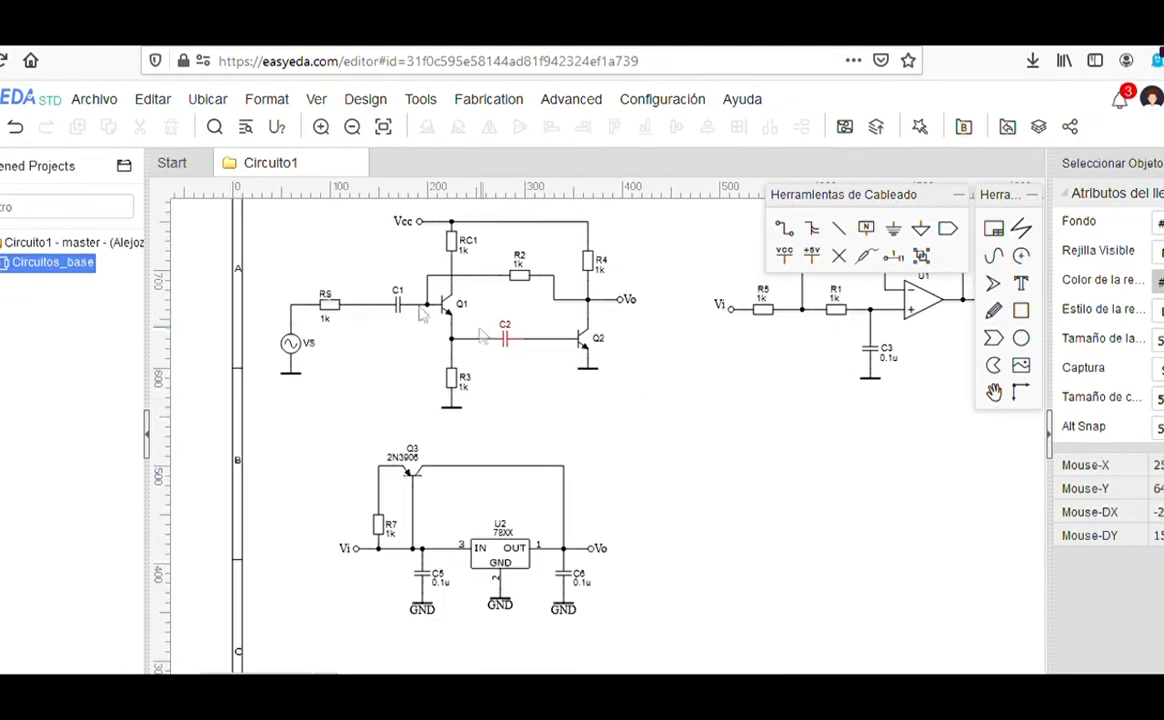
click(123, 100)
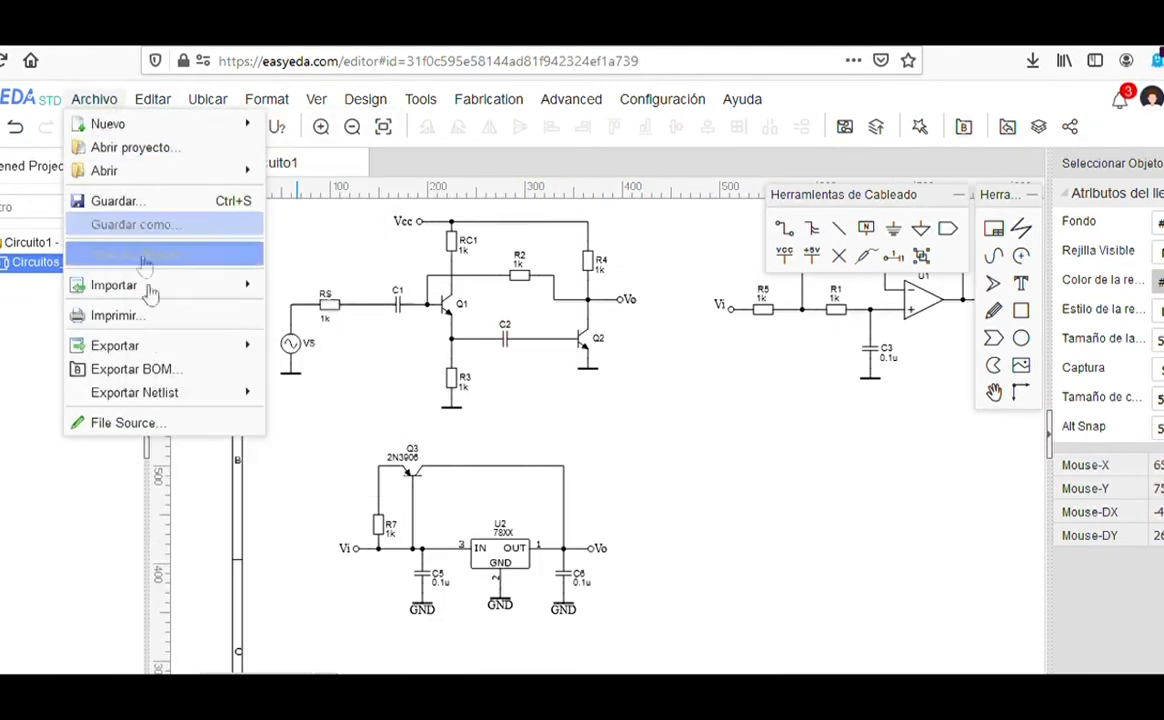
mouse_move(160, 346)
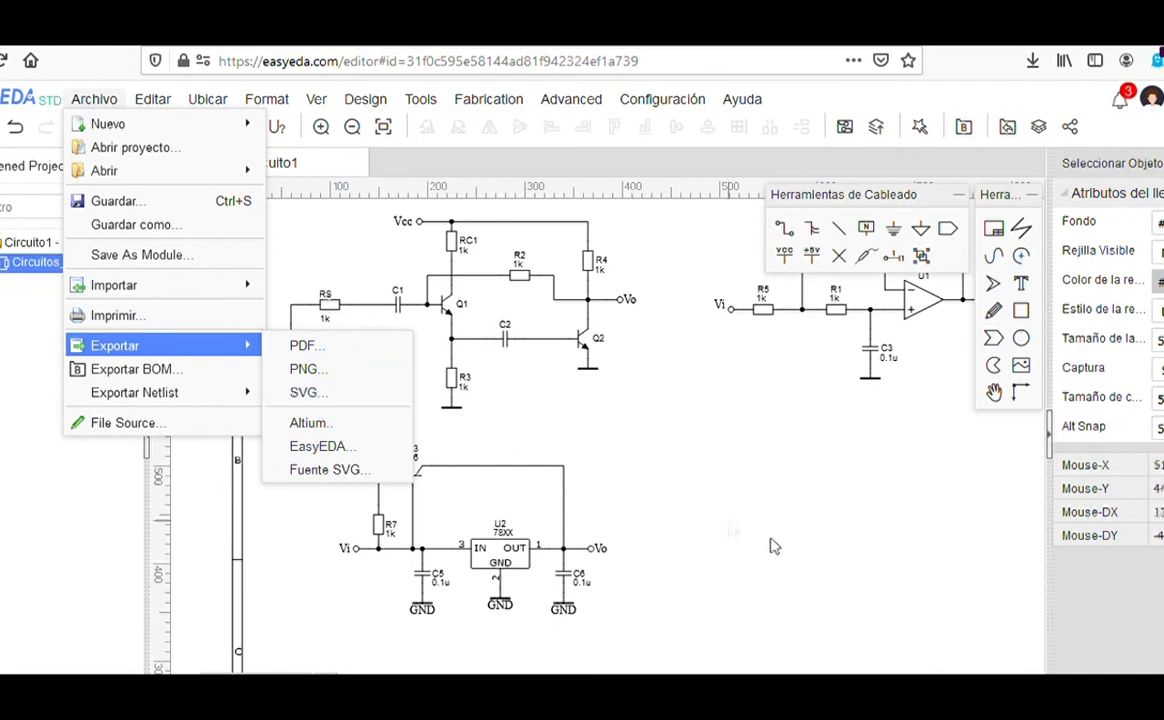
click(701, 490)
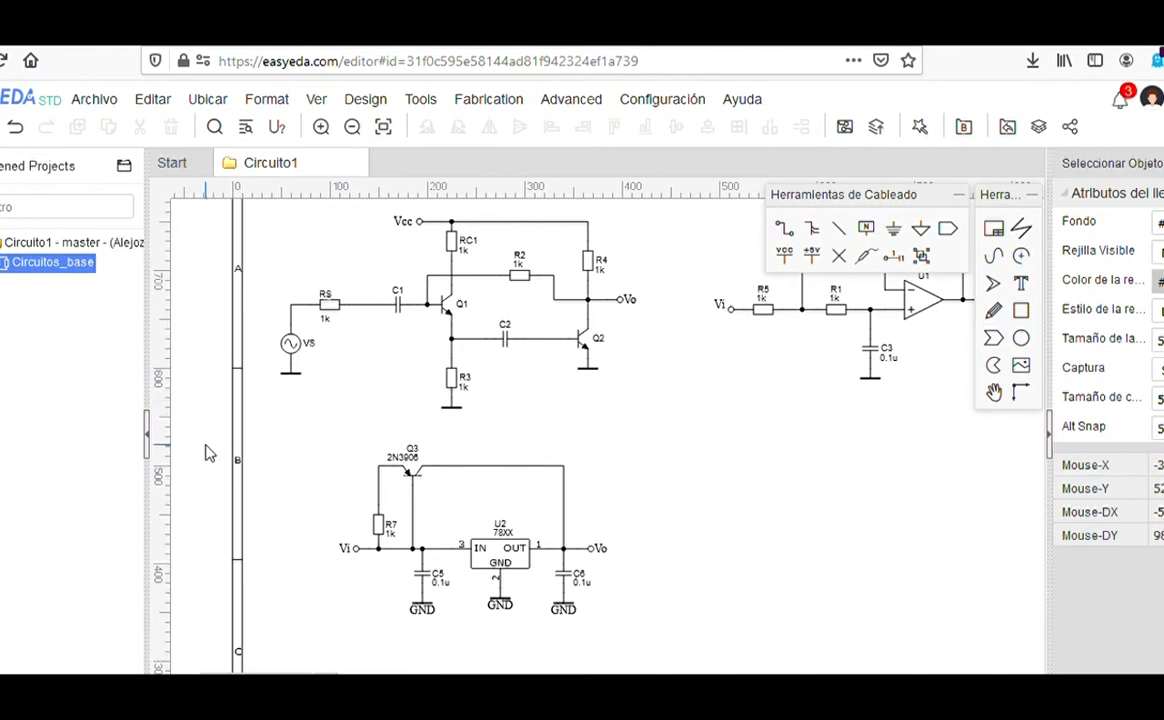
scroll(390, 375, down, 4)
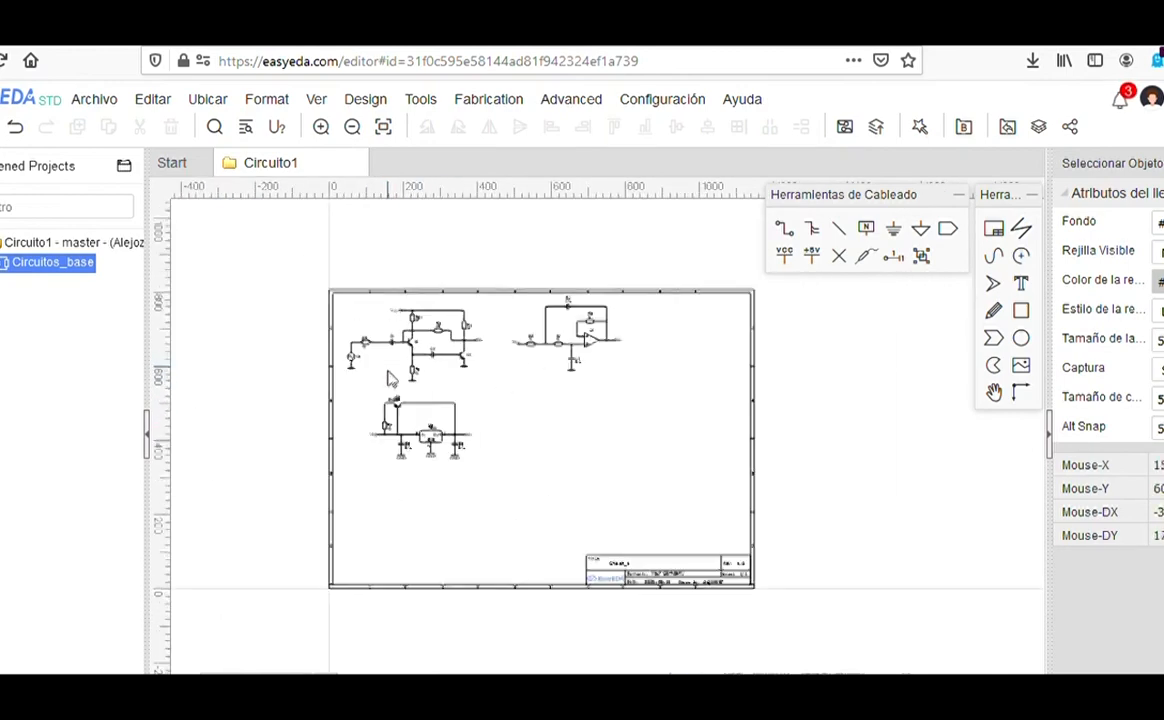
Step: Delete the sheet frame and title block
click(468, 293)
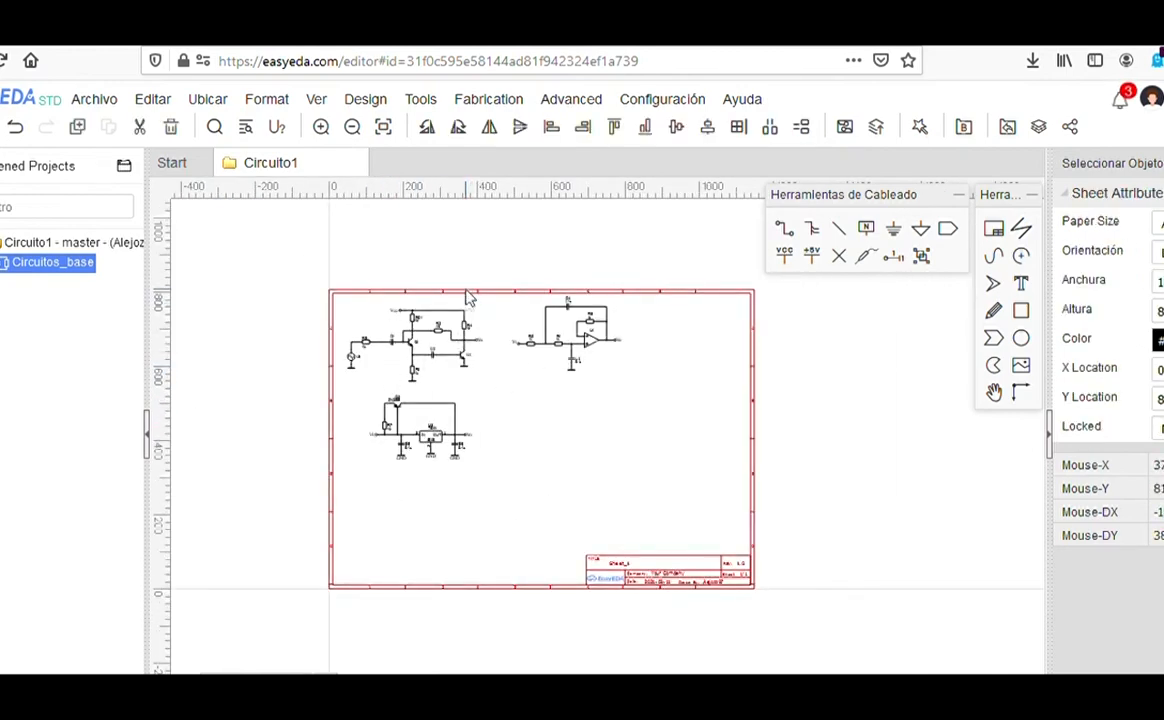
scroll(480, 335, up, 1)
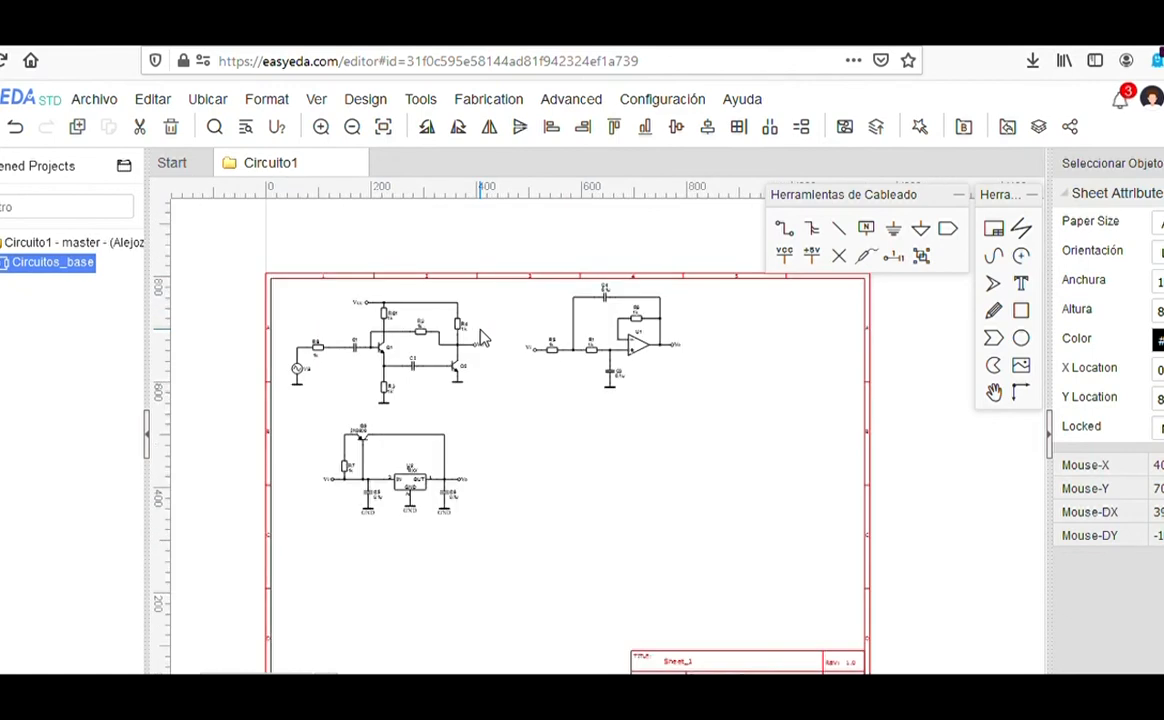
key(Delete)
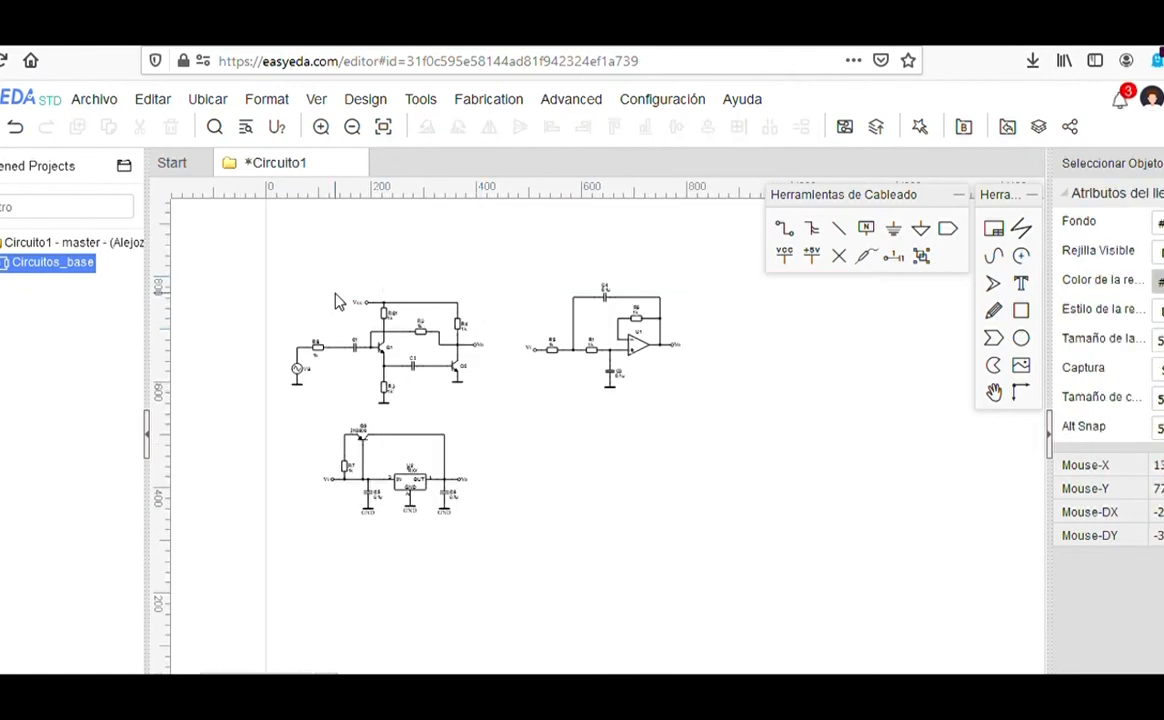
Step: Move all three circuits down-left together and hide the properties panel
drag(264, 260, 786, 597)
scroll(420, 448, down, 3)
drag(420, 448, 383, 615)
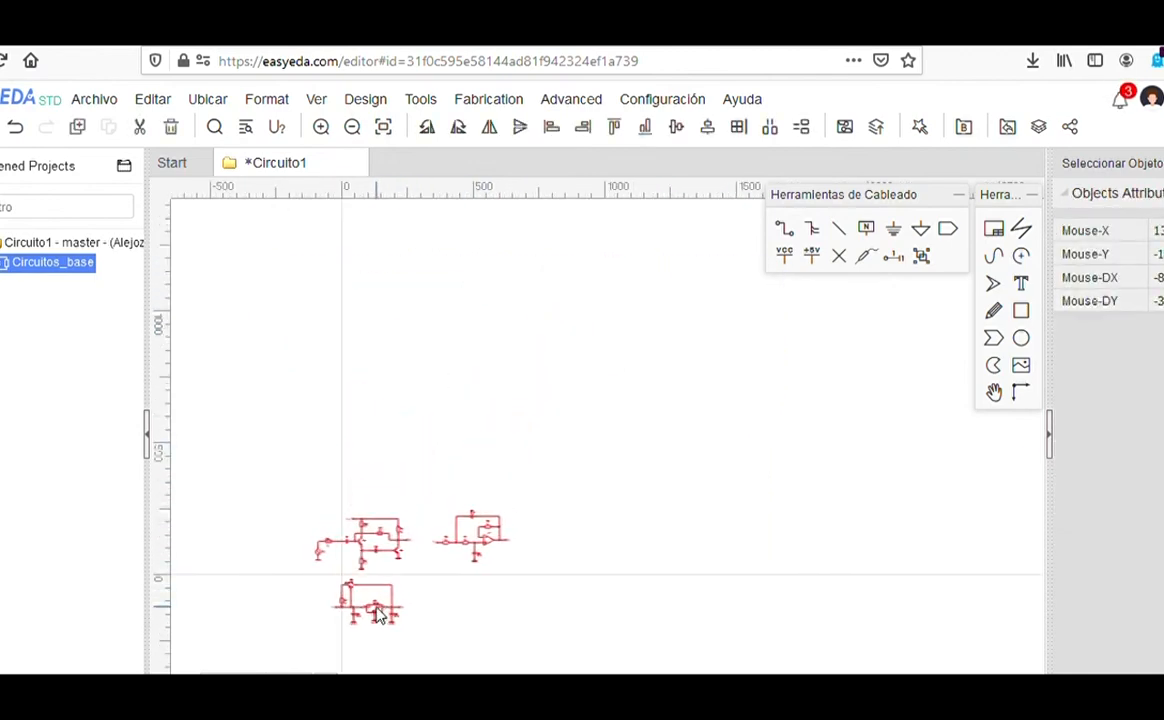
click(404, 624)
scroll(372, 598, up, 4)
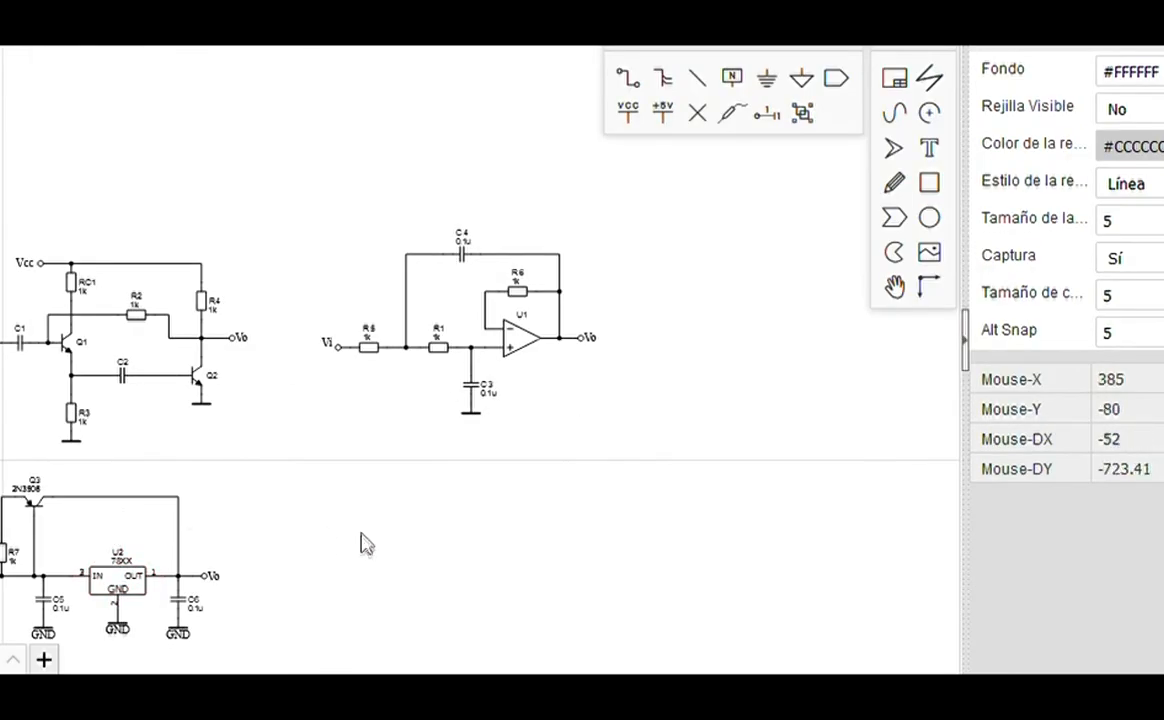
click(972, 345)
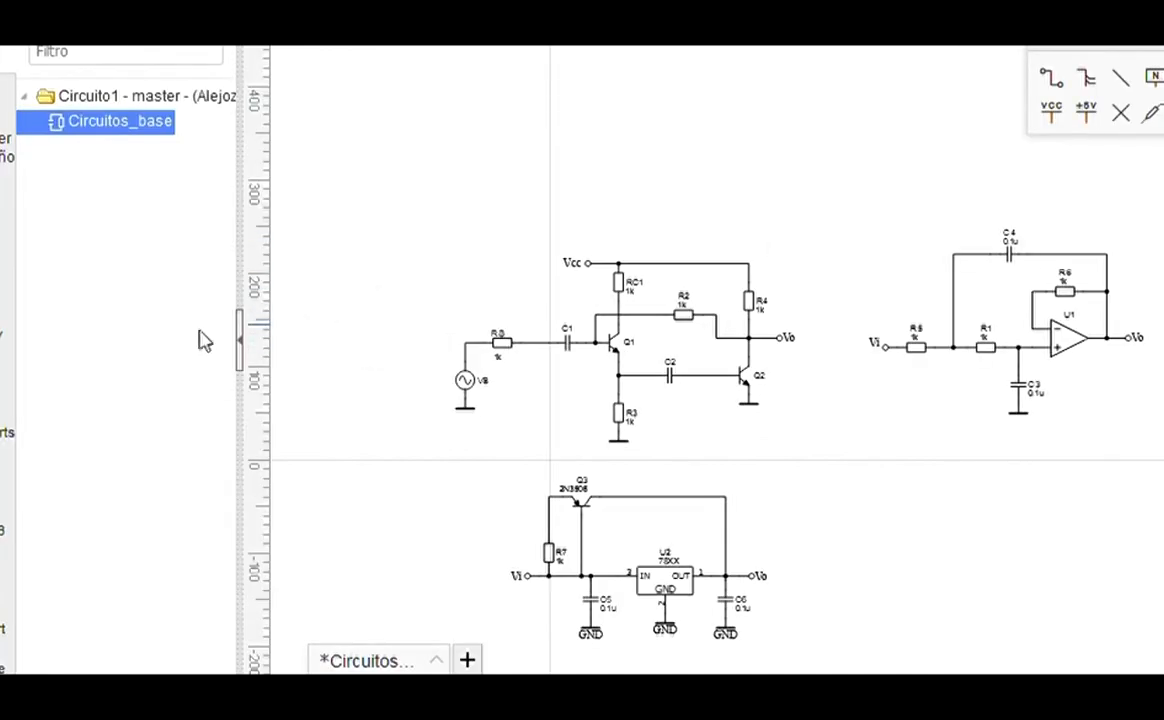
Step: Hide the project file tree plus the drawing and wiring tool palettes
click(251, 346)
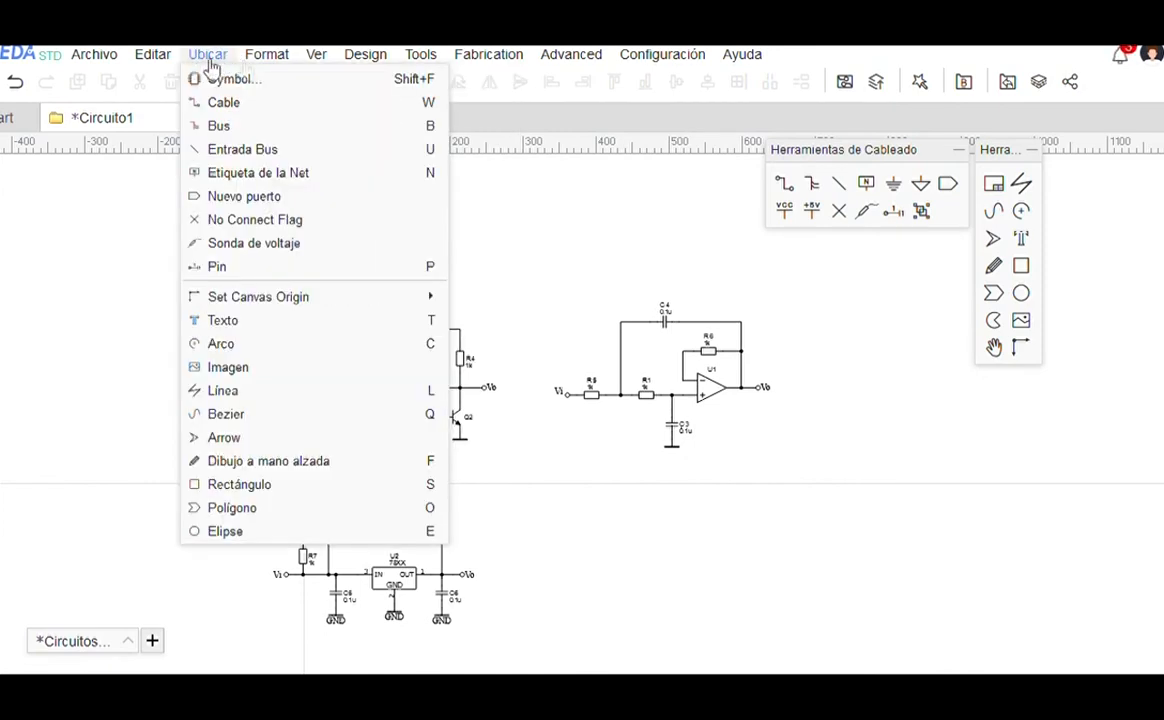
mouse_move(327, 62)
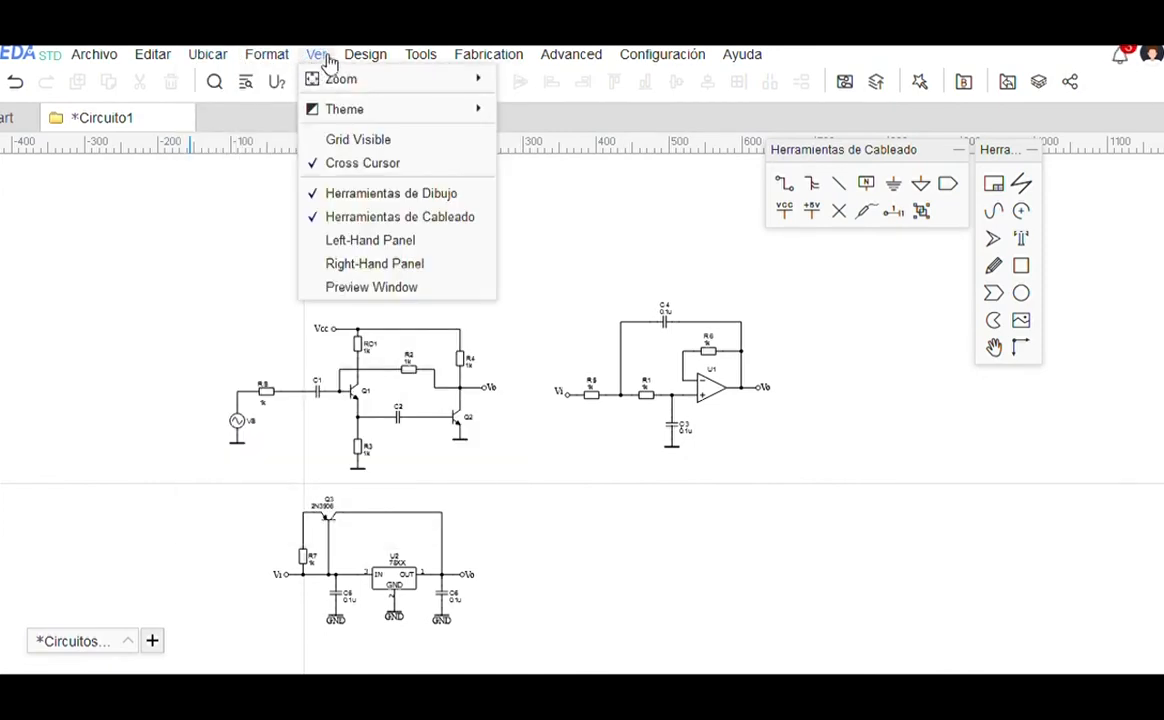
click(364, 200)
mouse_move(325, 50)
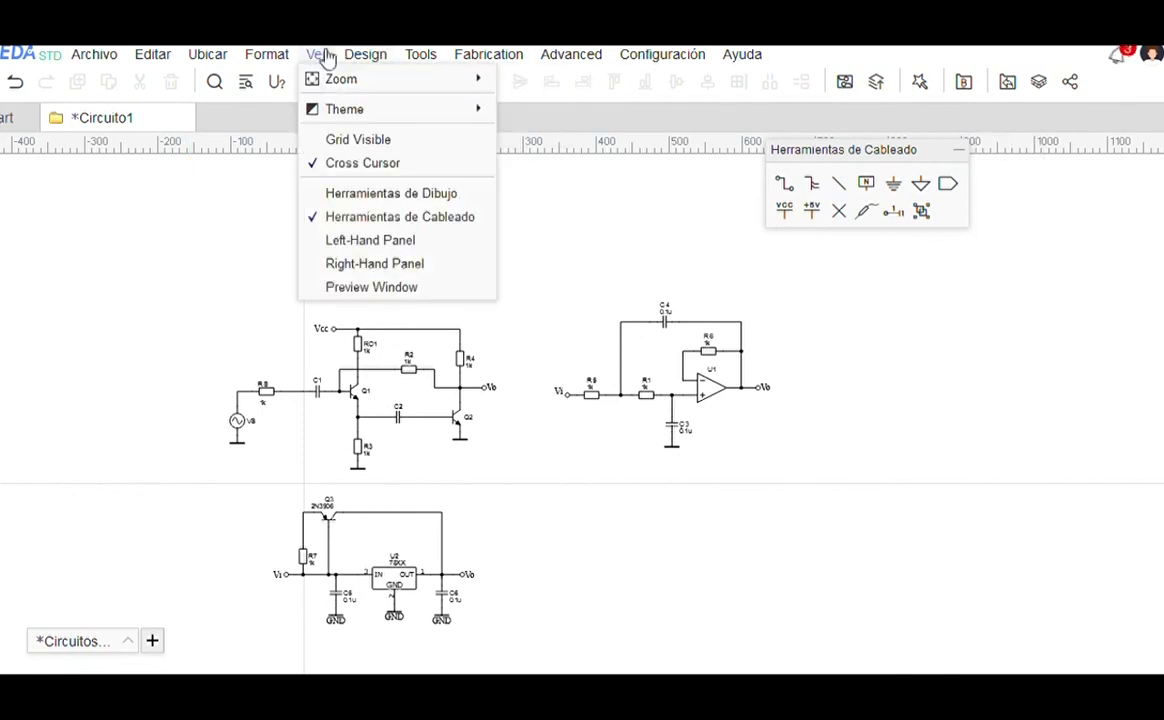
click(381, 226)
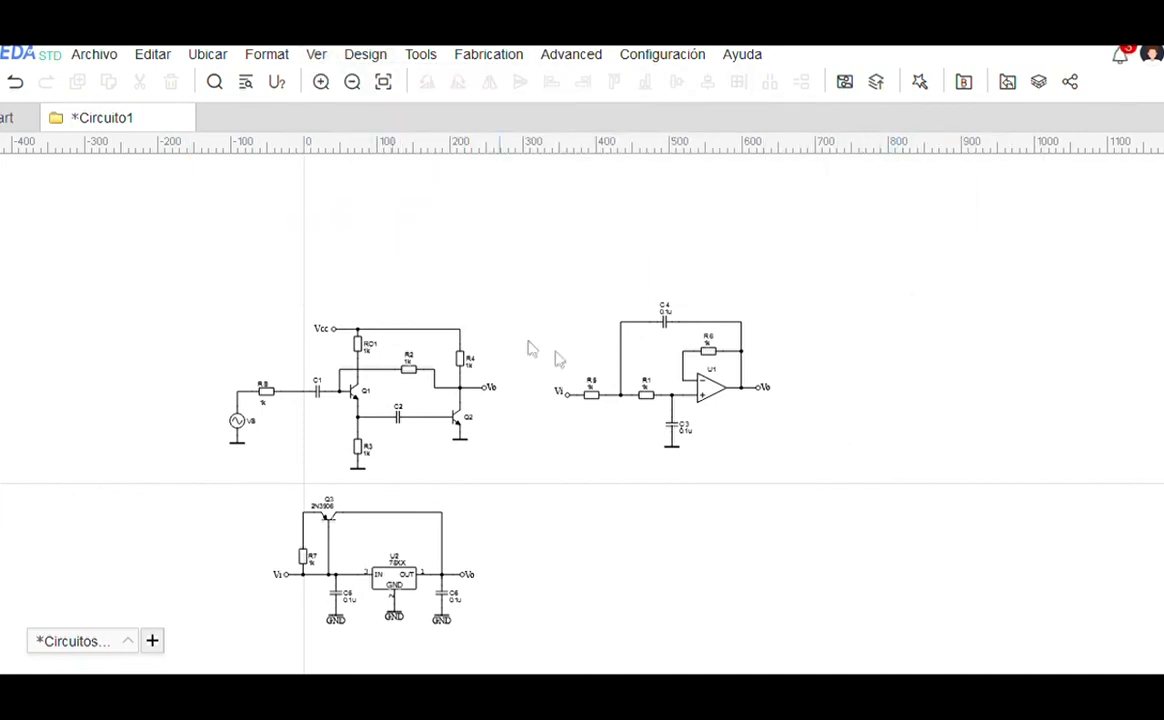
Step: Zoom in and move C4's 0.1u value label below the capacitor
scroll(716, 390, up, 5)
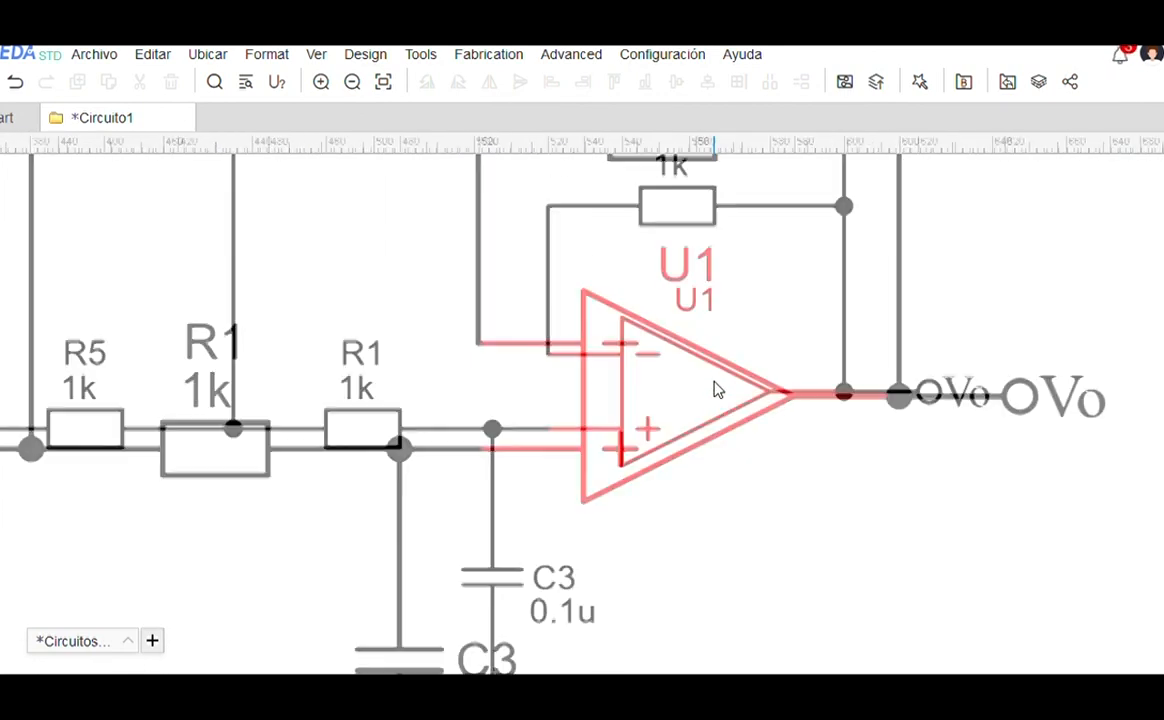
scroll(716, 390, down, 5)
scroll(983, 338, up, 2)
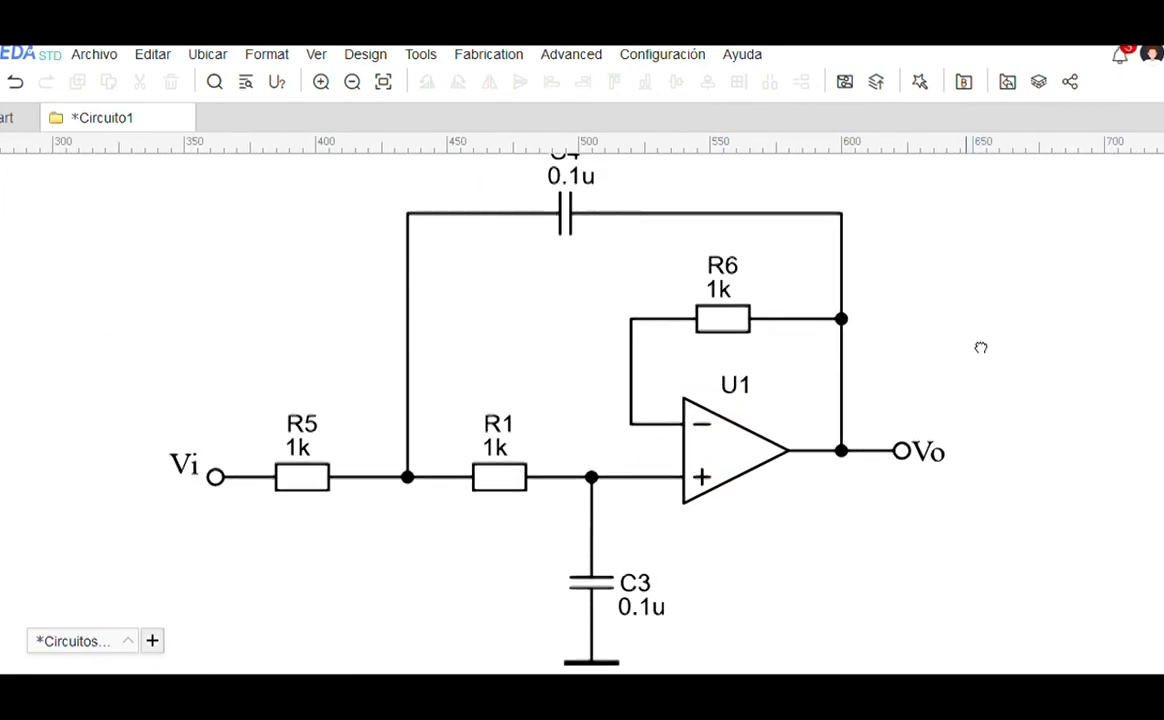
drag(570, 177, 564, 263)
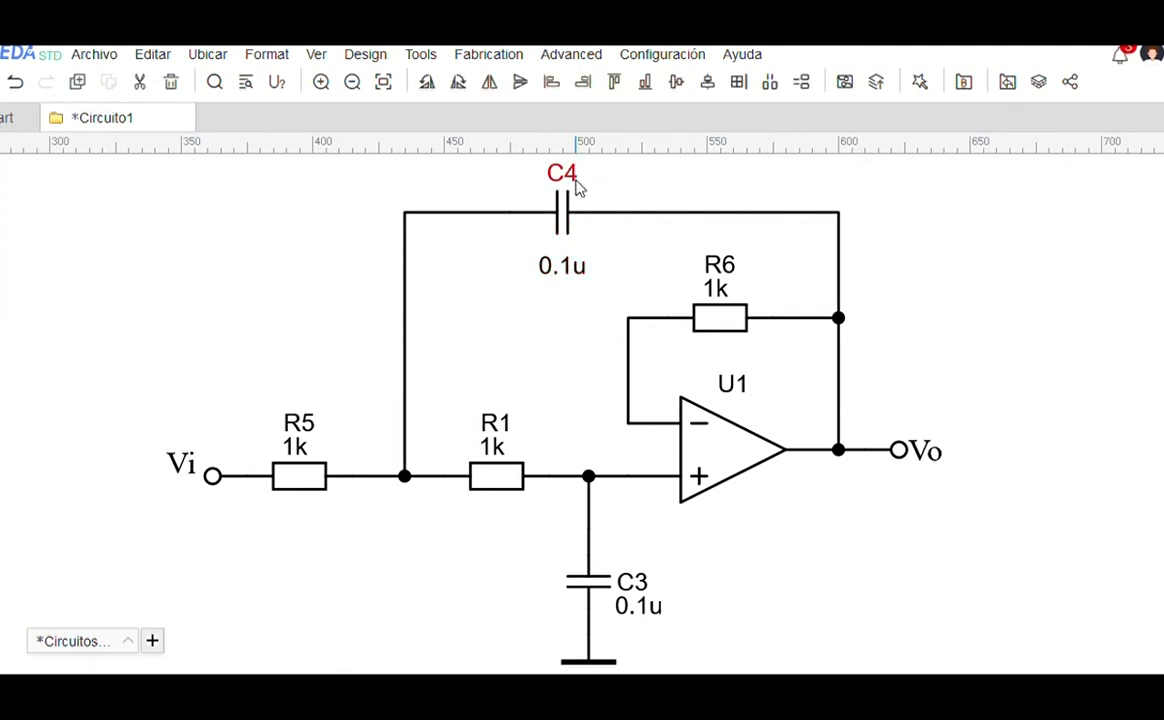